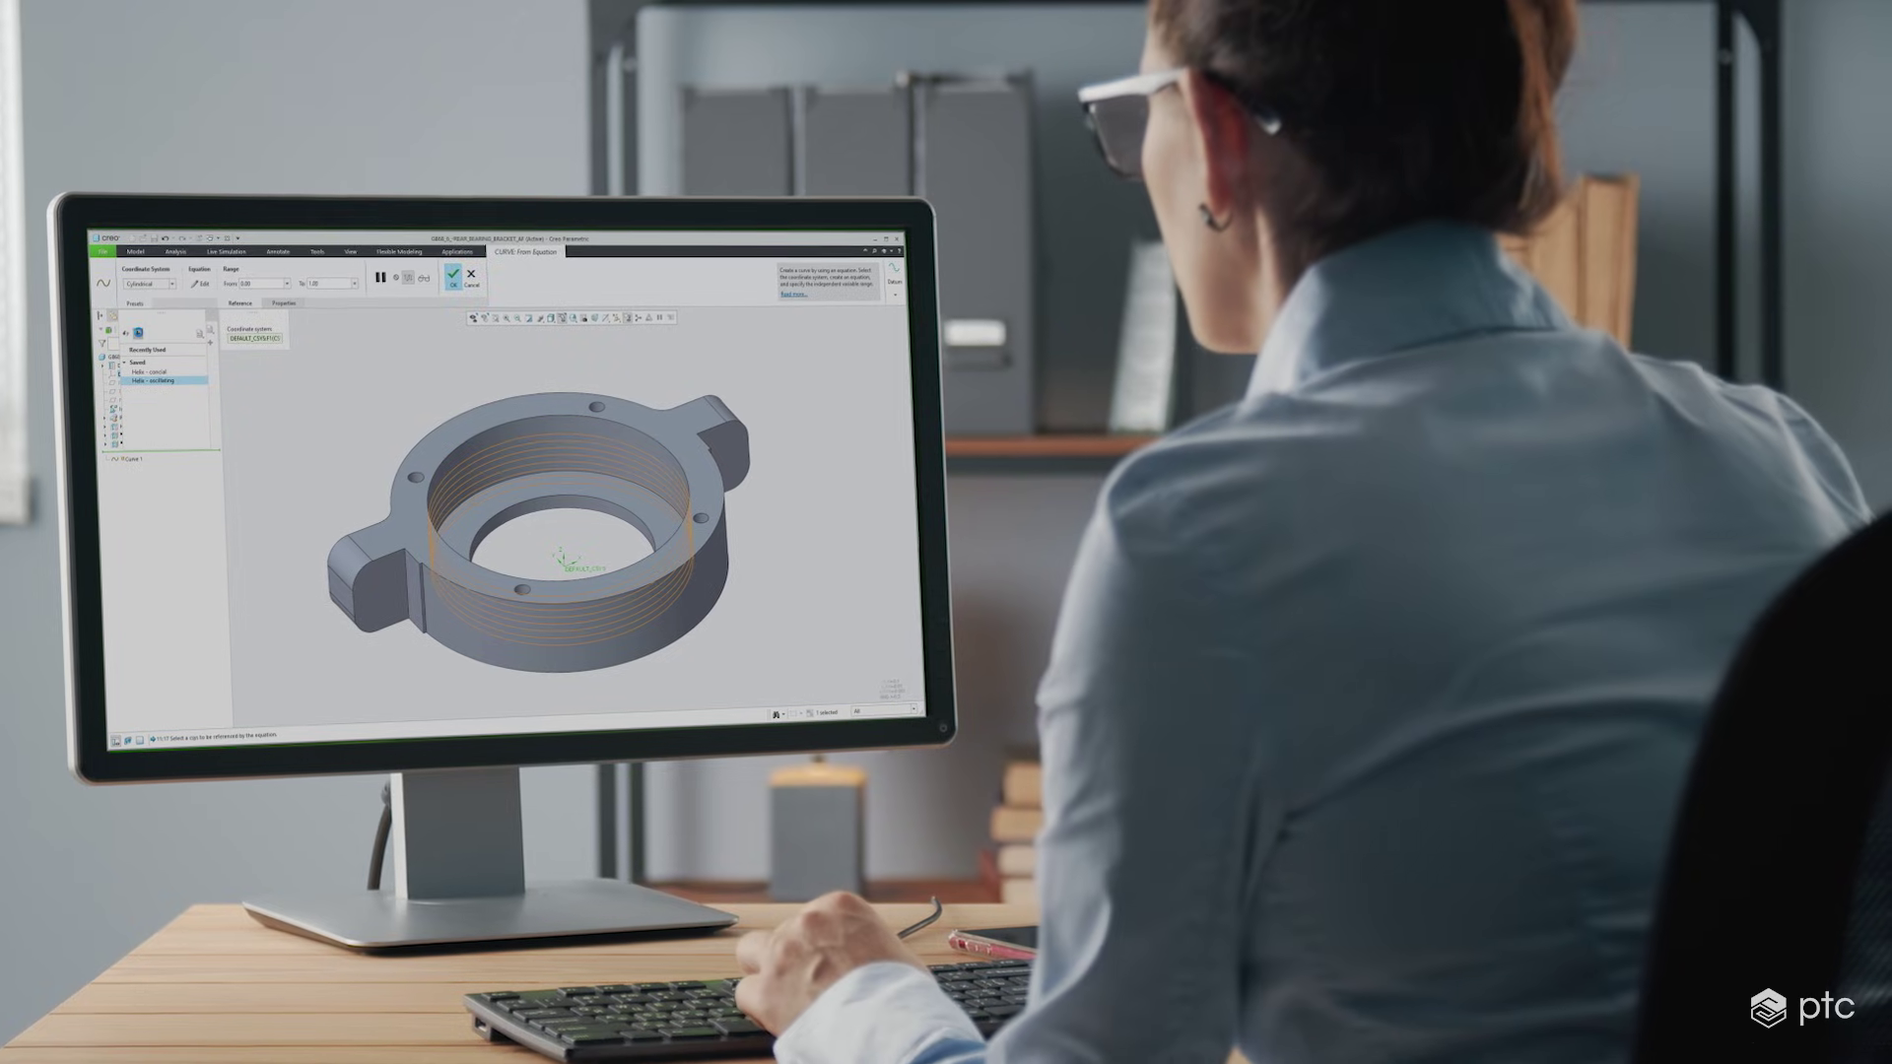
Step: Choose to save the current cylindrical helix equation as a new preset
left_click(138, 332)
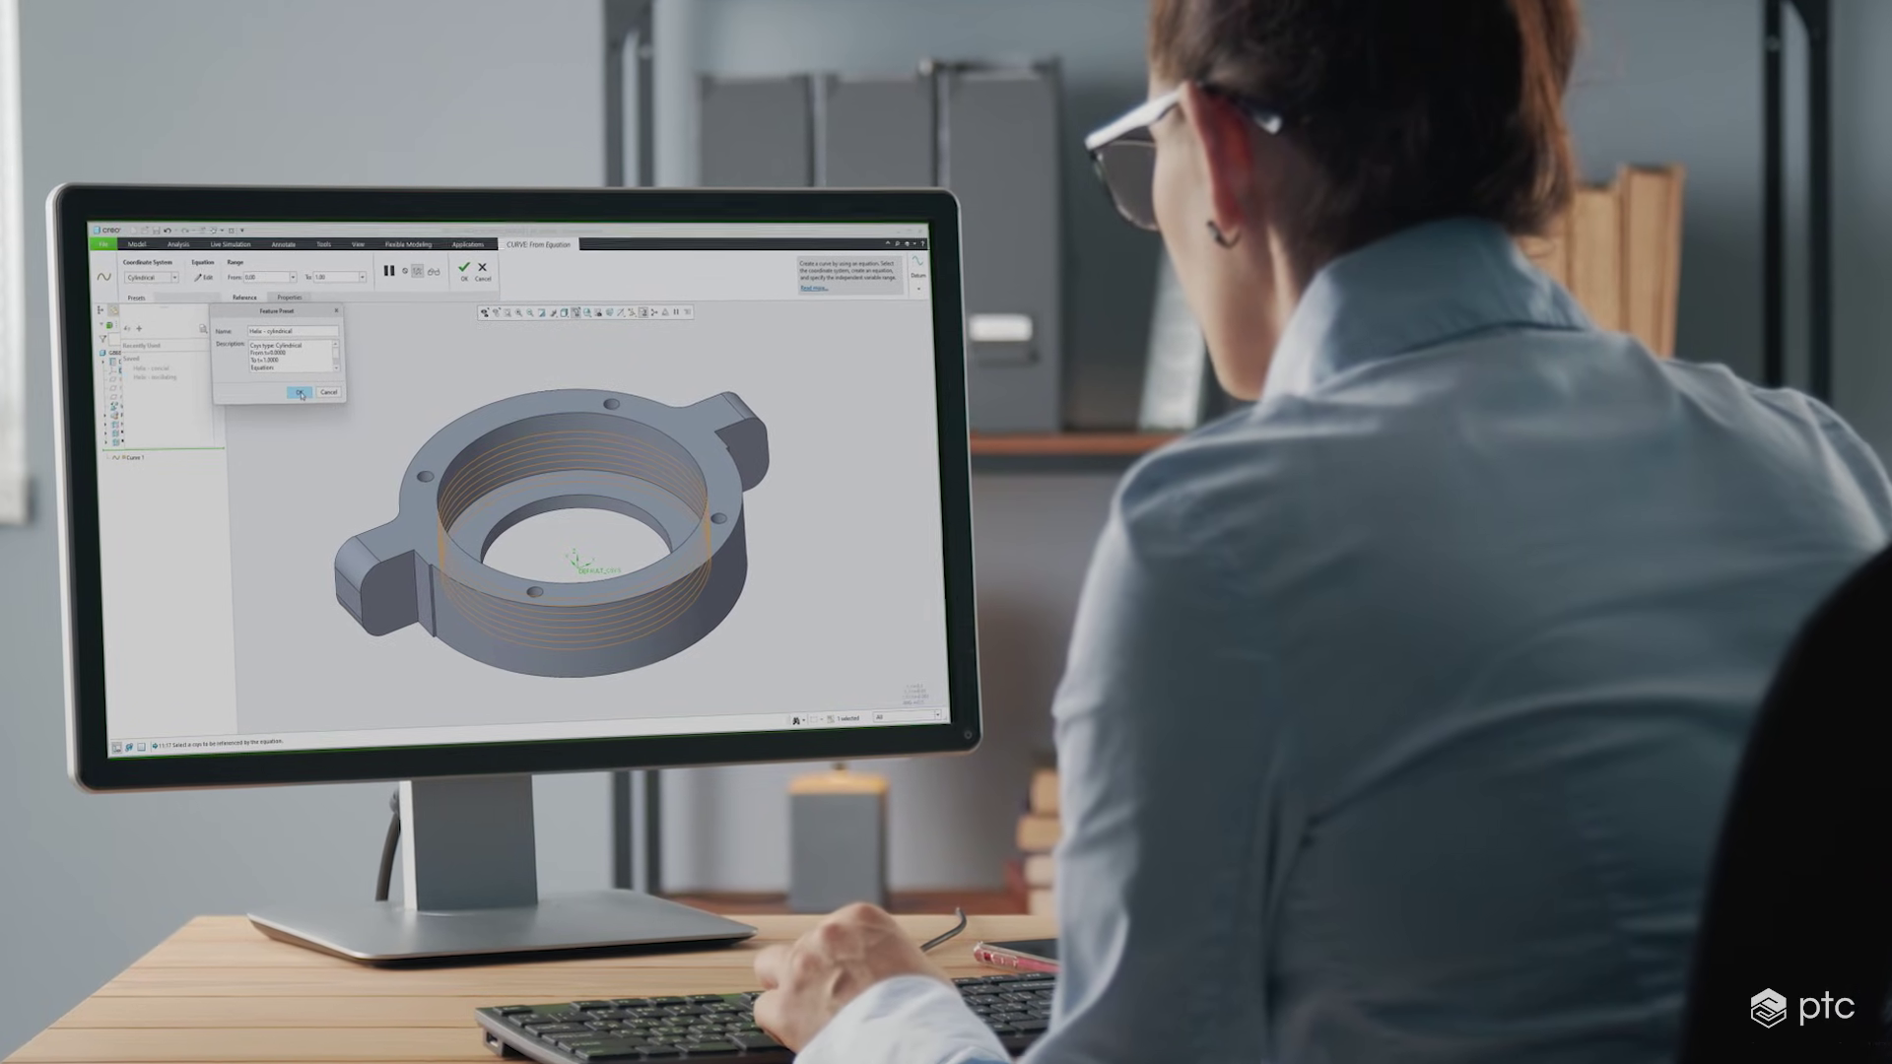
Step: Save the 'Helix - cylindrical' preset, then try the conical, oscillating and cylindrical helix presets
left_click(301, 392)
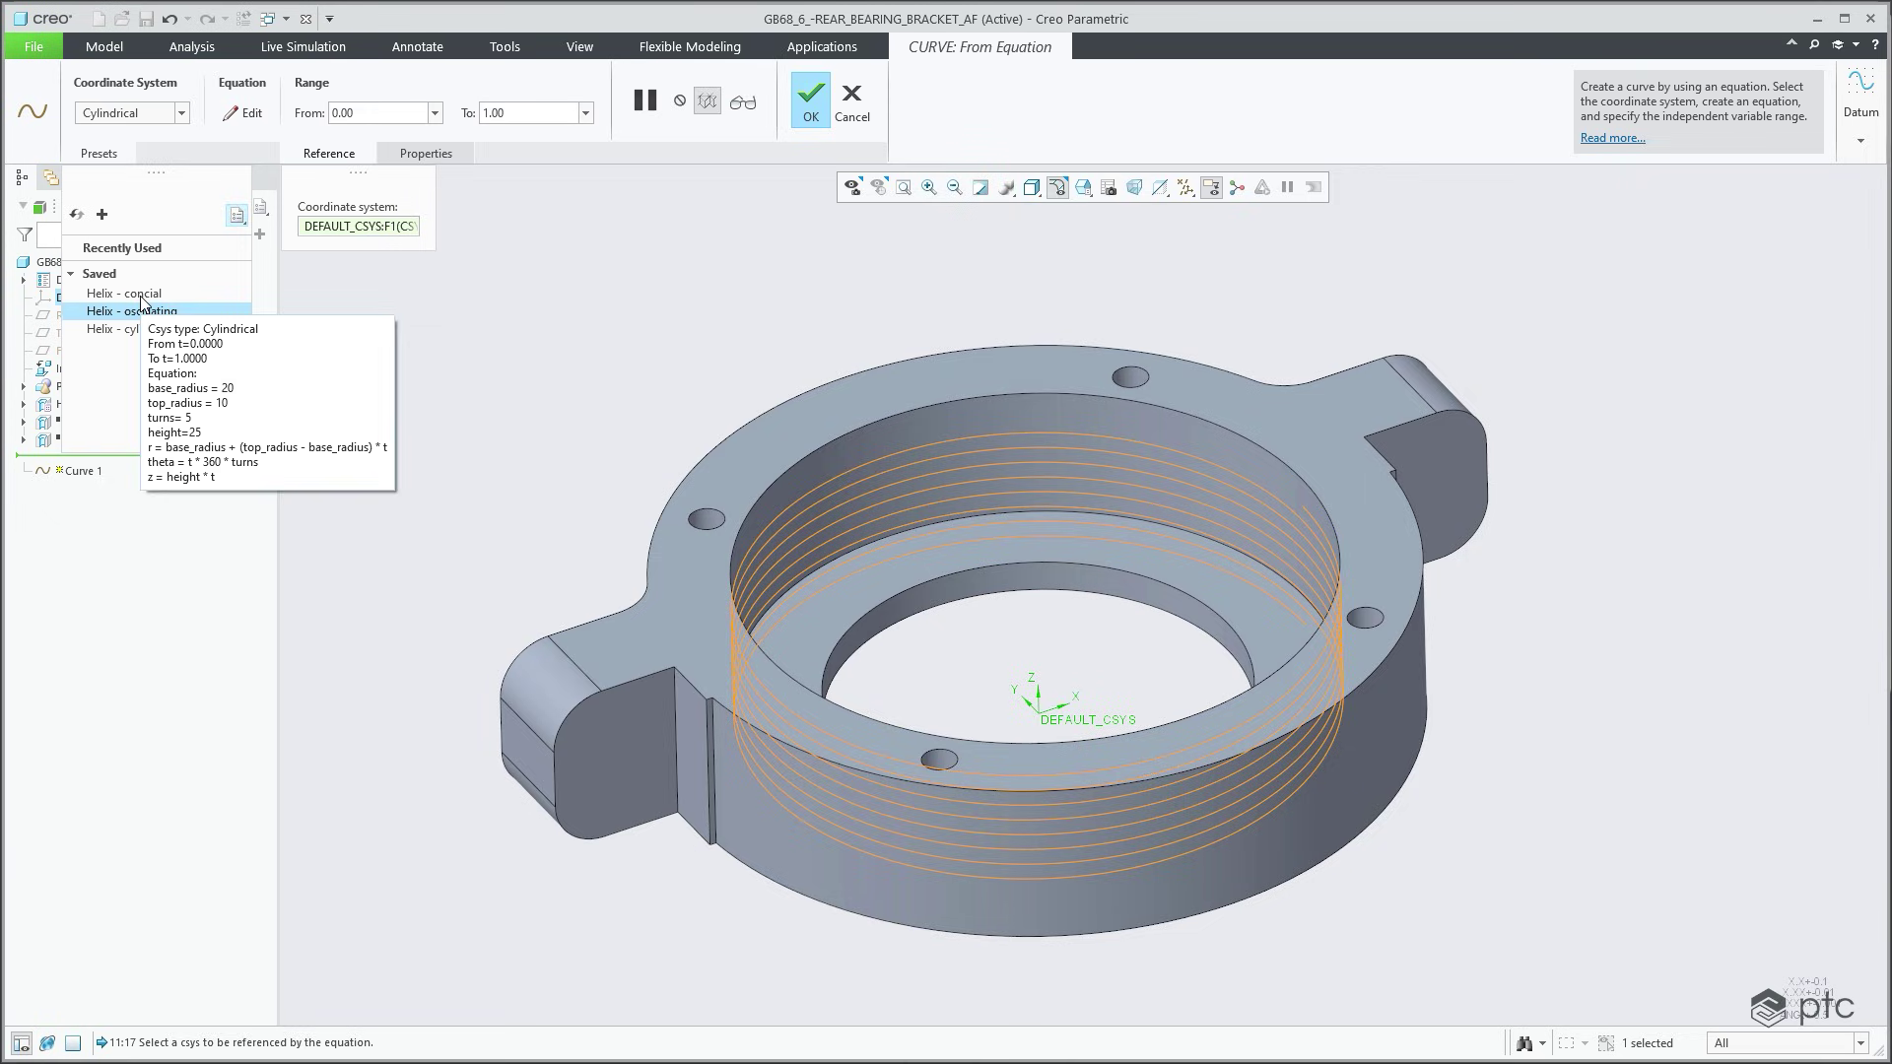
left_click(142, 298)
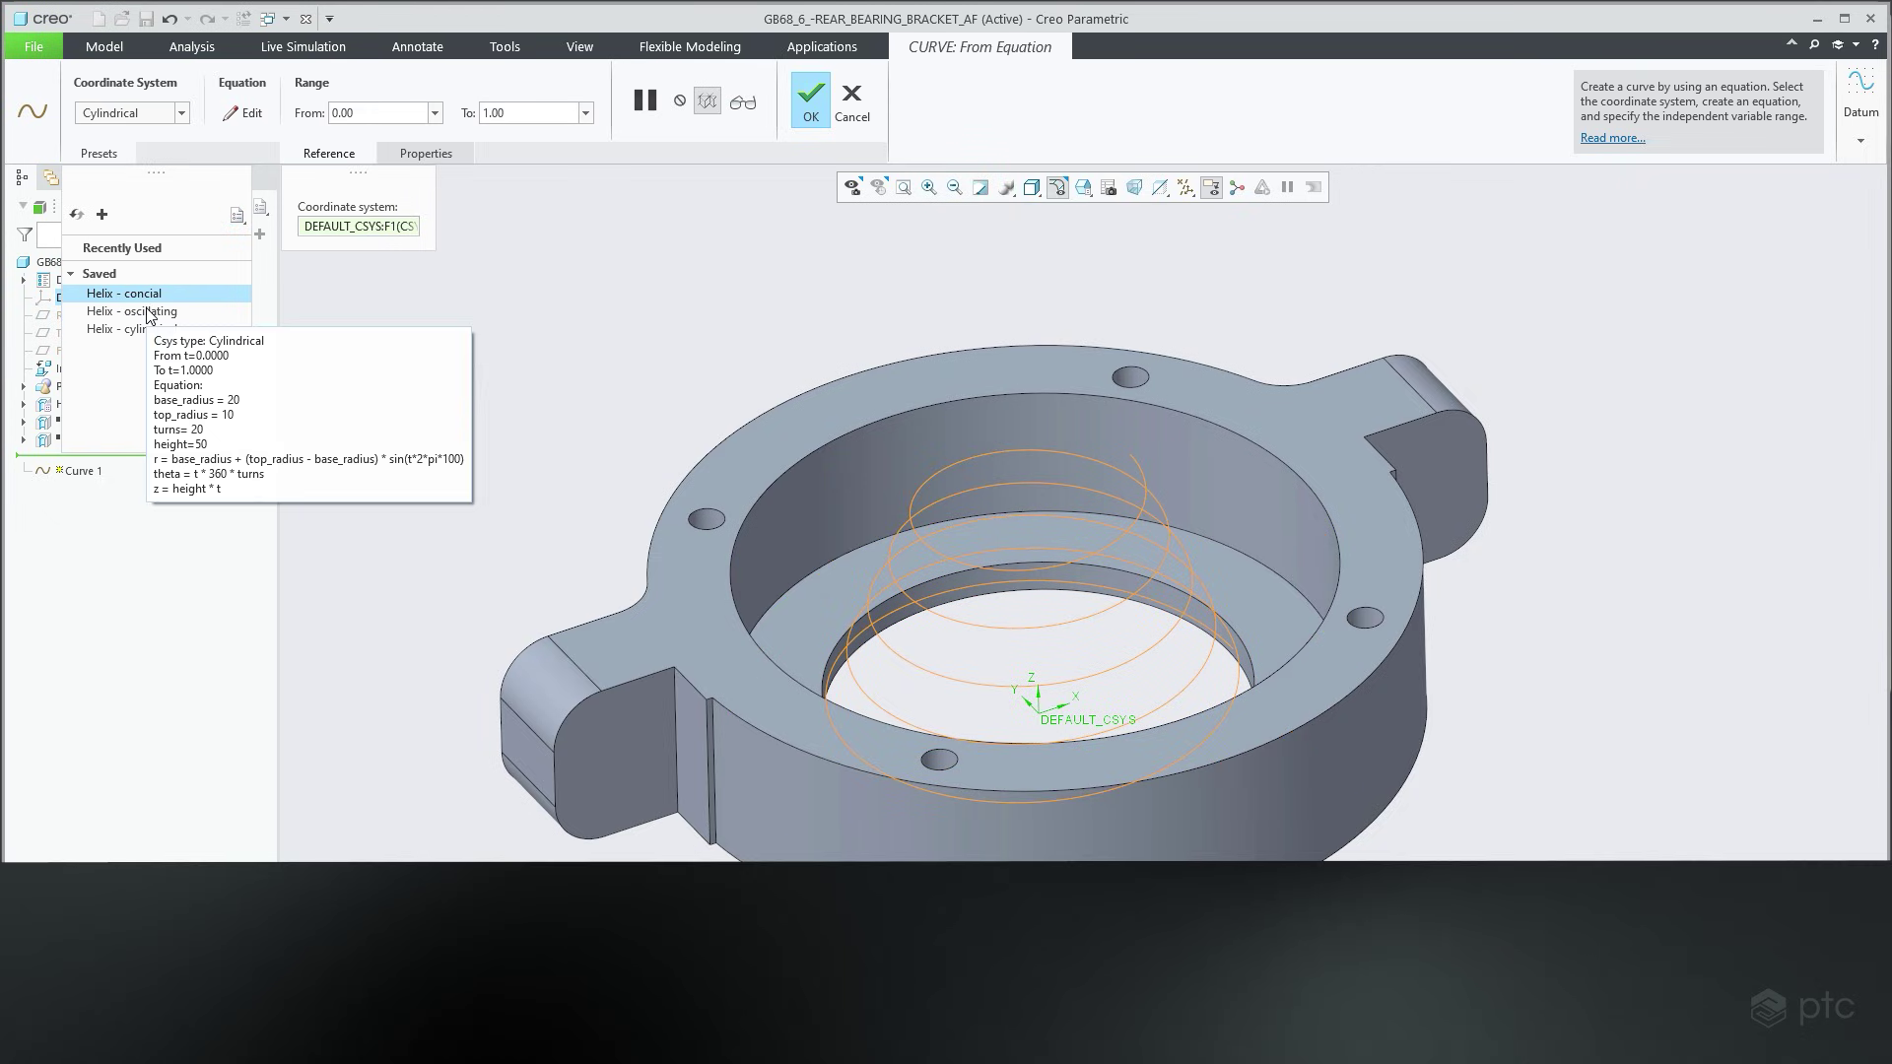
left_click(148, 312)
left_click(154, 334)
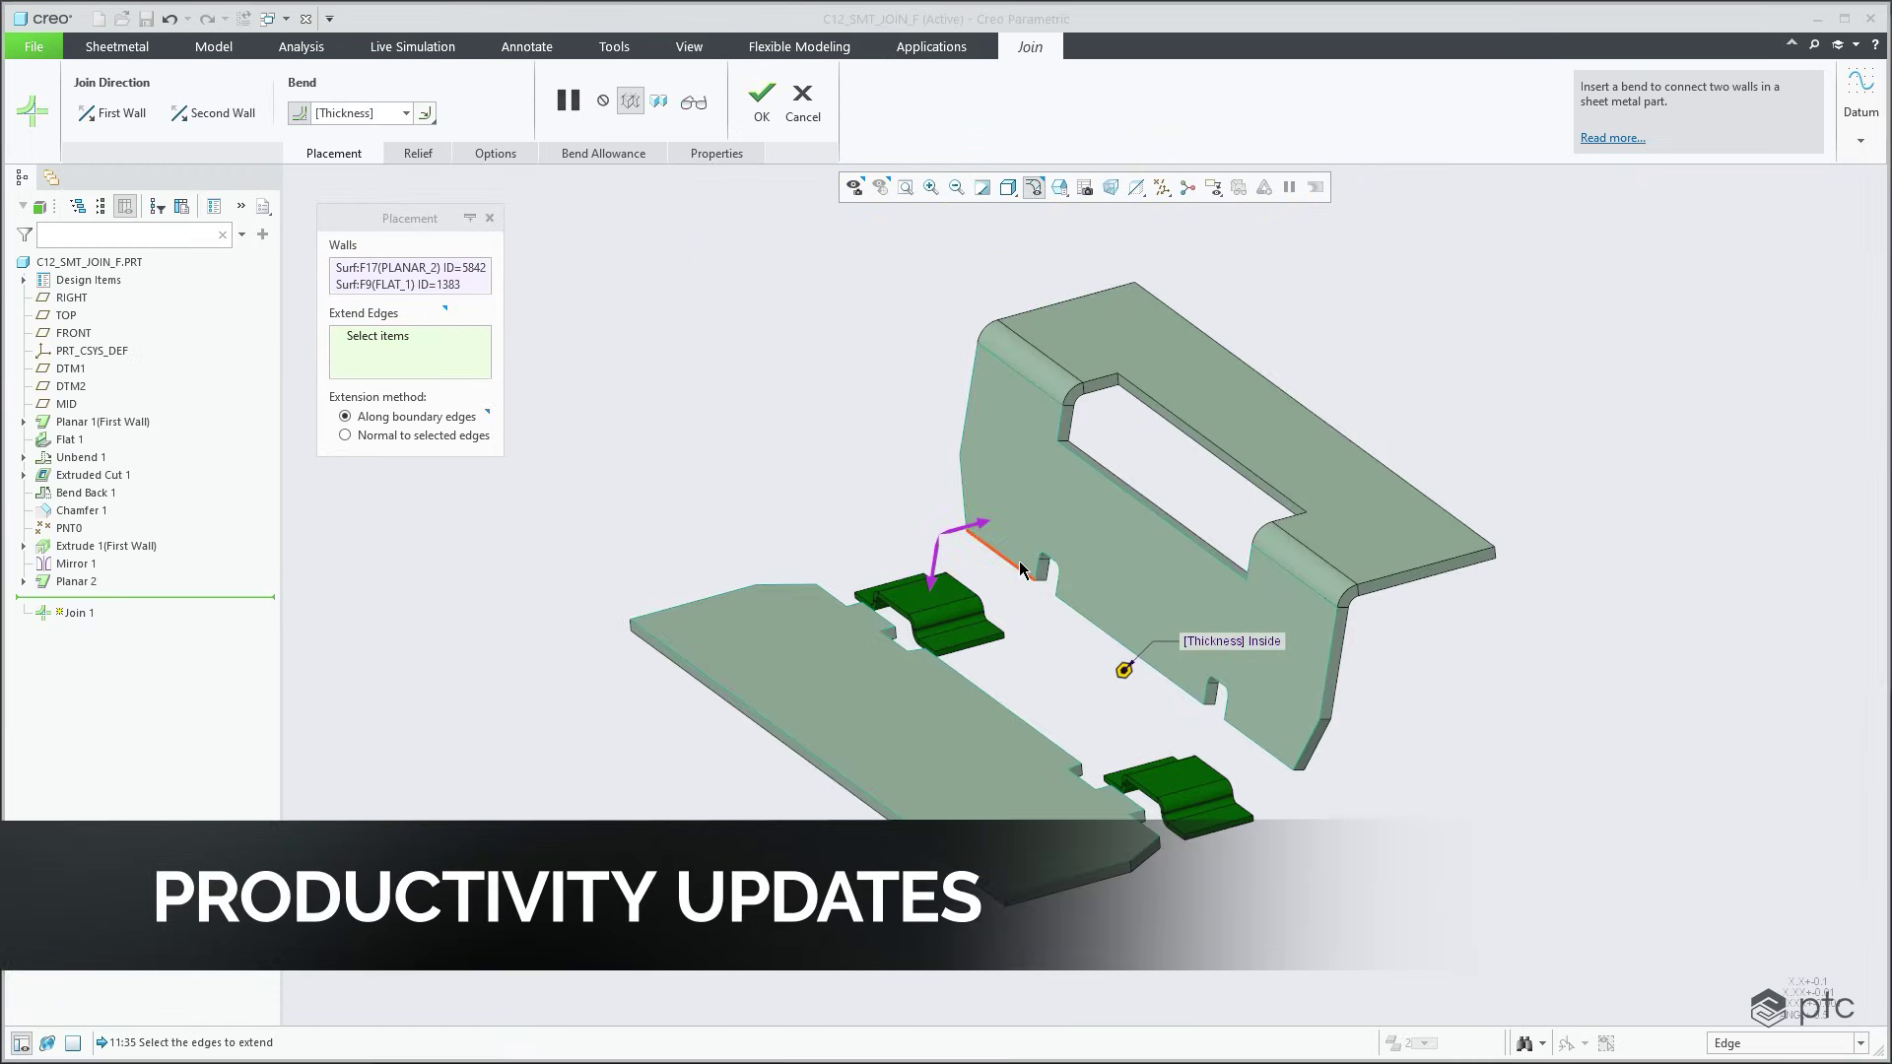
Step: Finish the sheet-metal join with three extended edges, walls extending normal to the selected edges
left_click(1026, 572)
left_click(1116, 651, "ctrl")
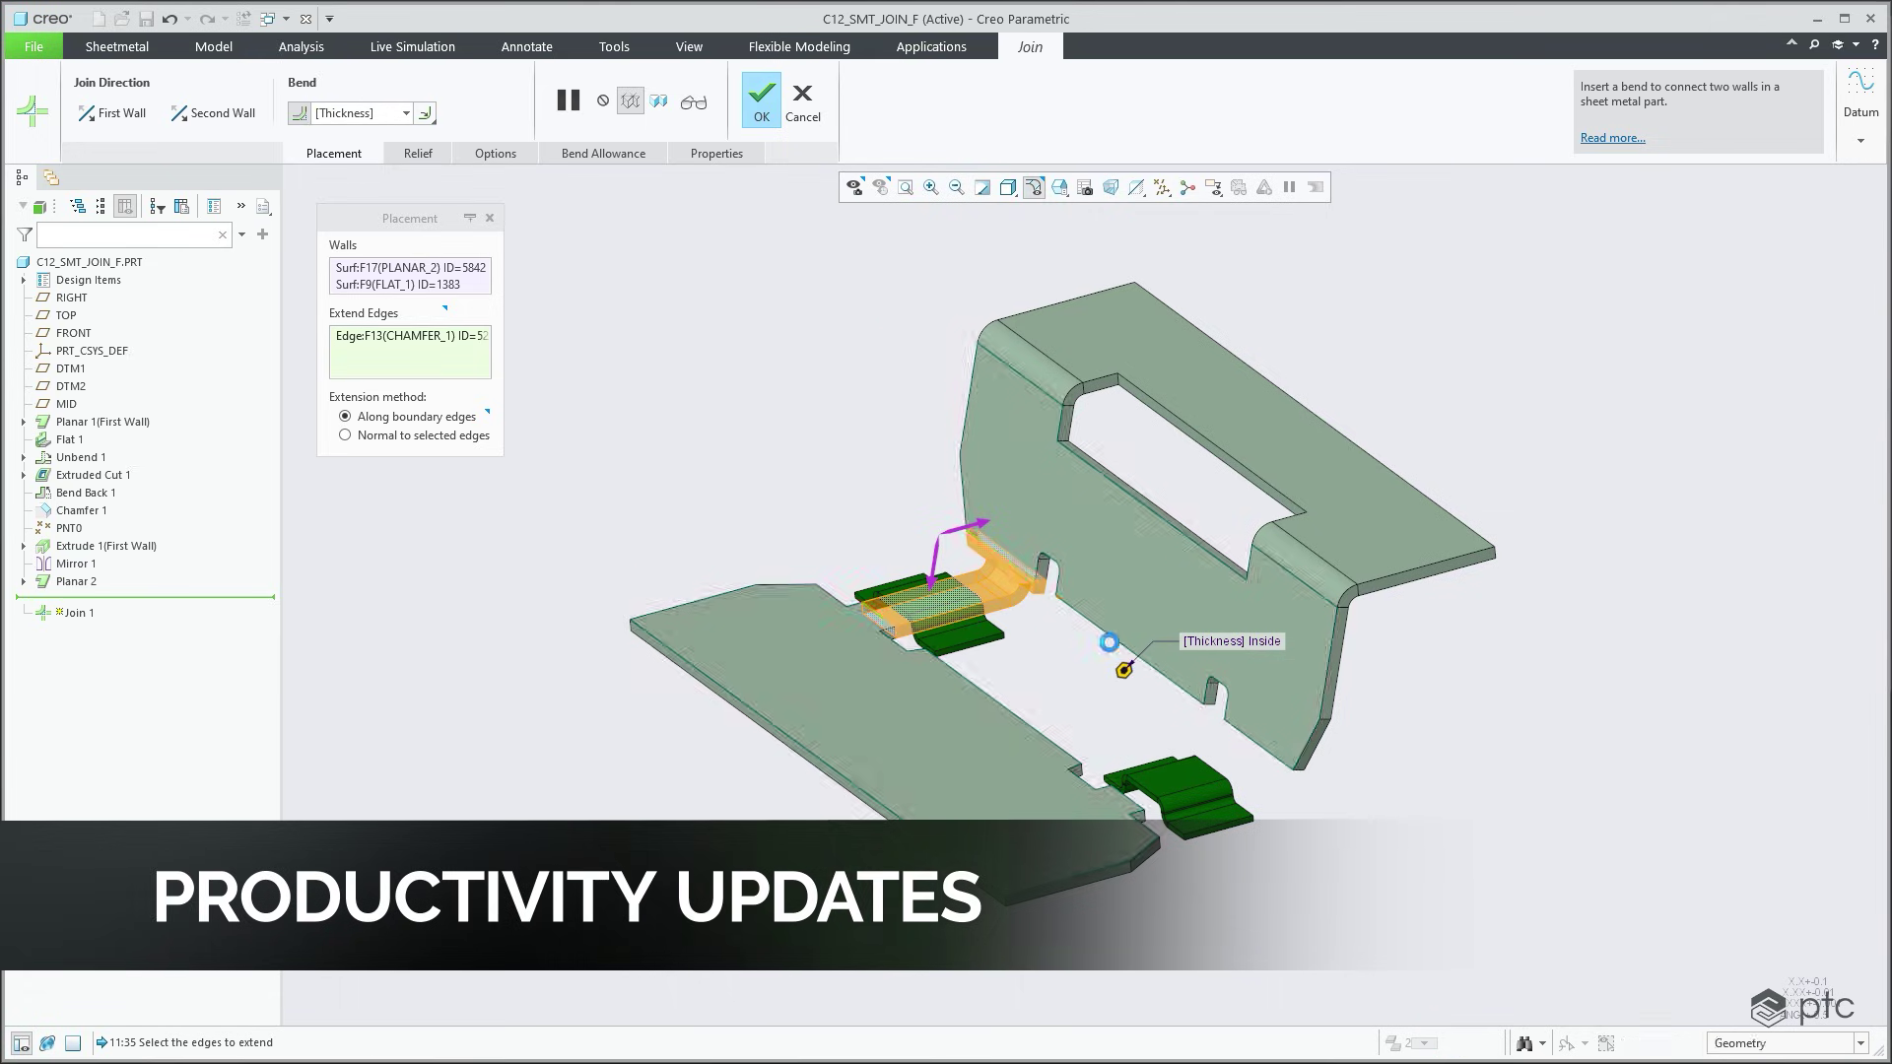
left_click(1005, 717, "ctrl")
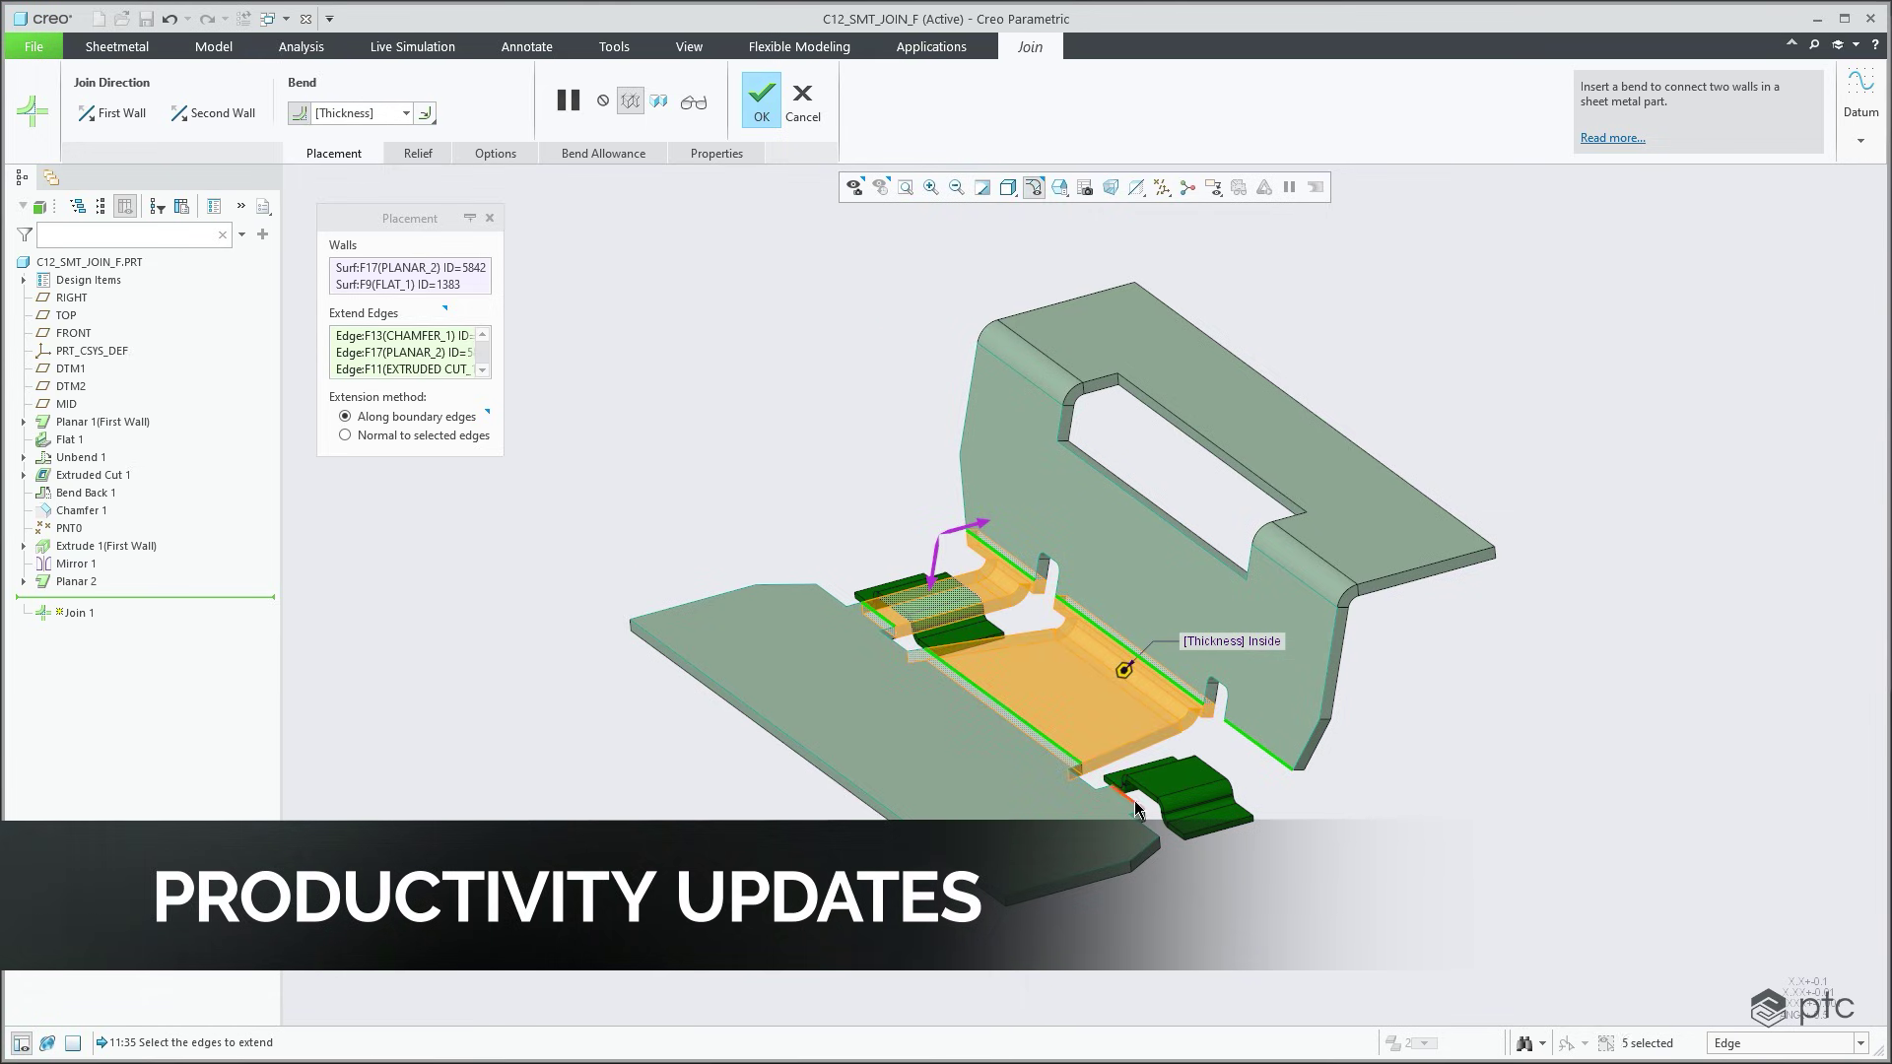
left_click(397, 436)
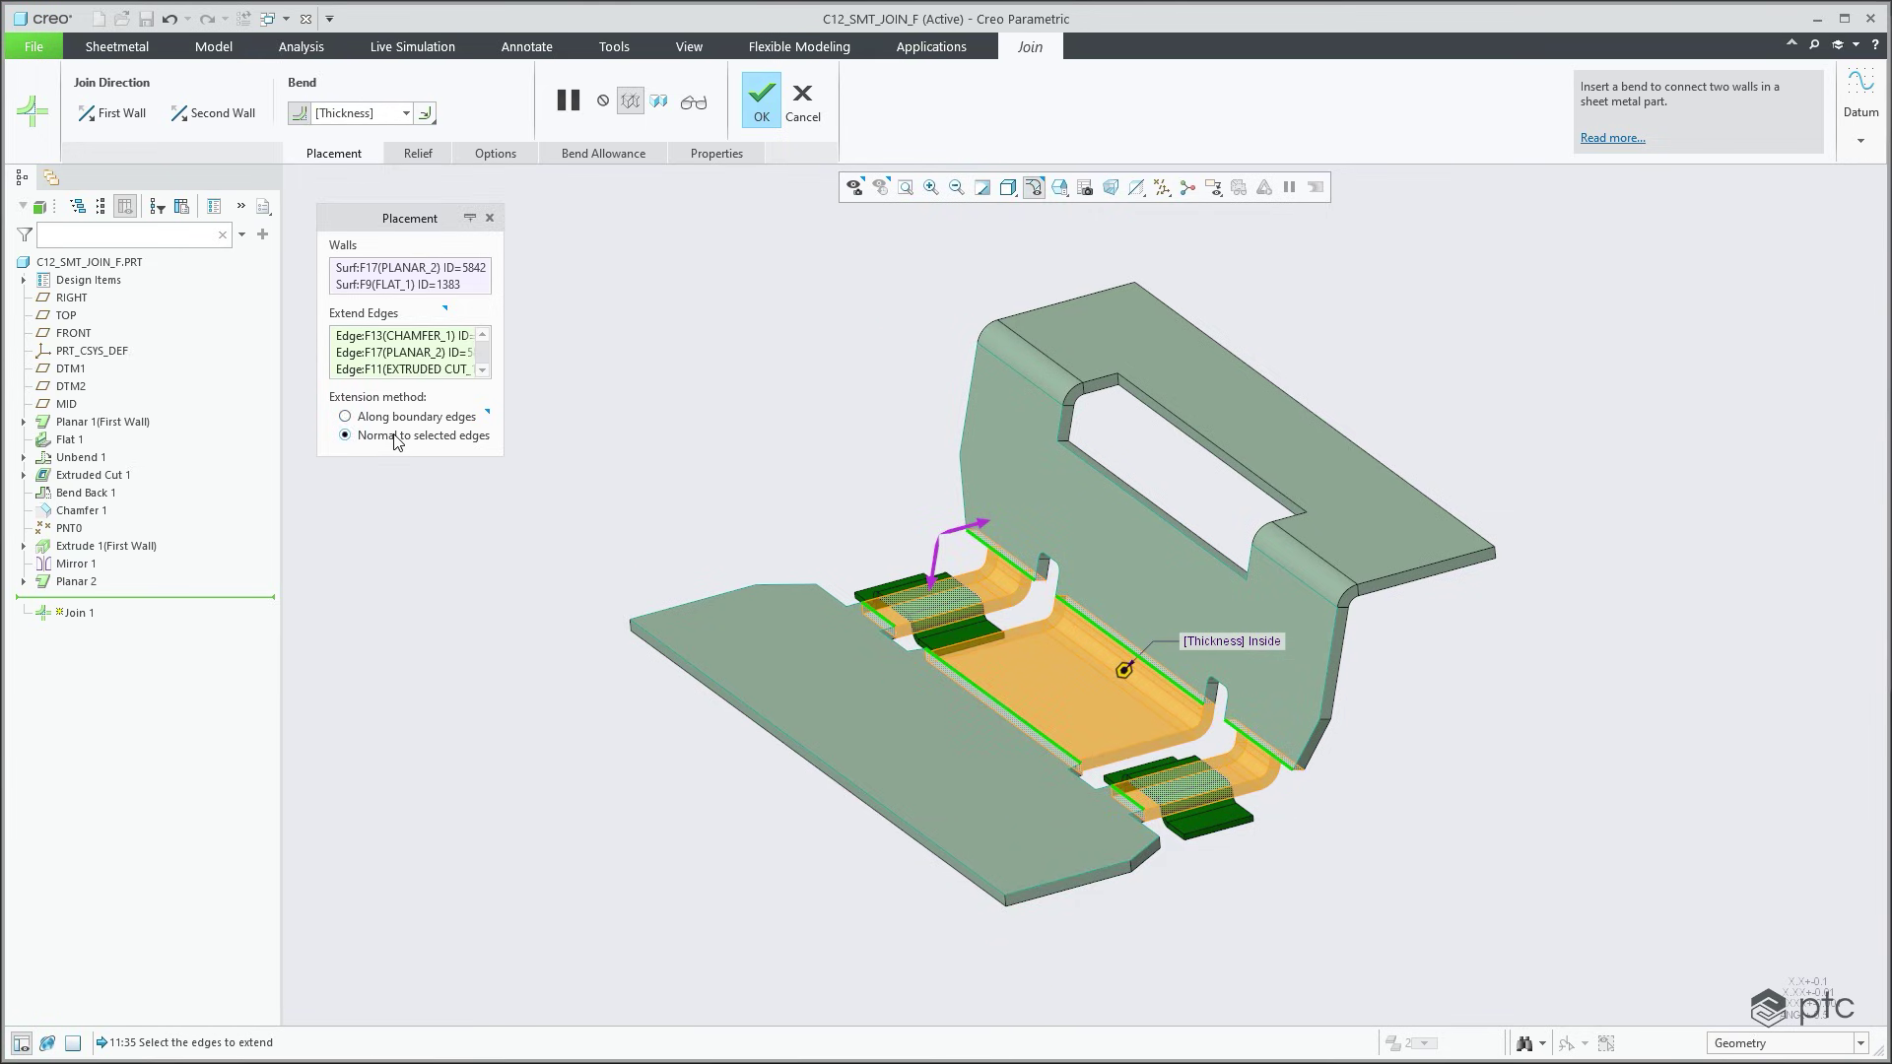
left_click(759, 100)
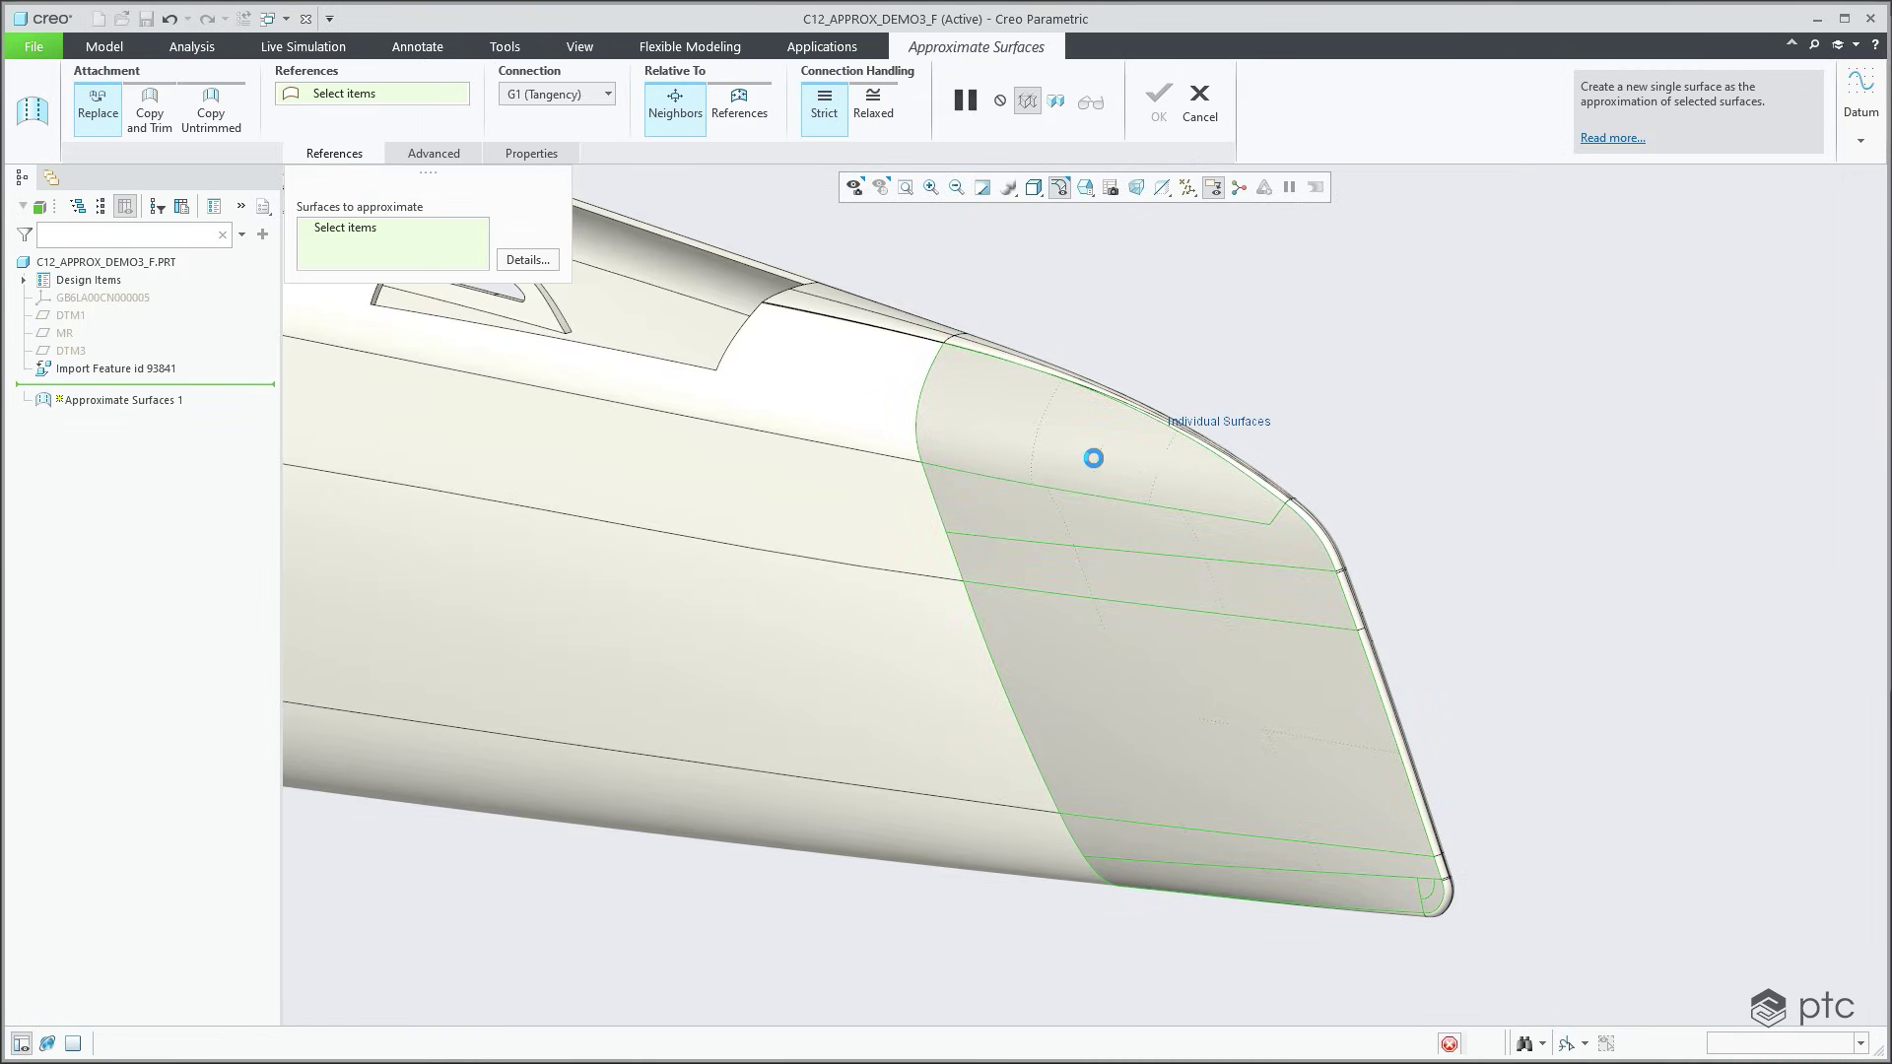
Step: Approximate the patch surface and make the curve's end tangent
left_click(1090, 452)
left_click(1167, 98)
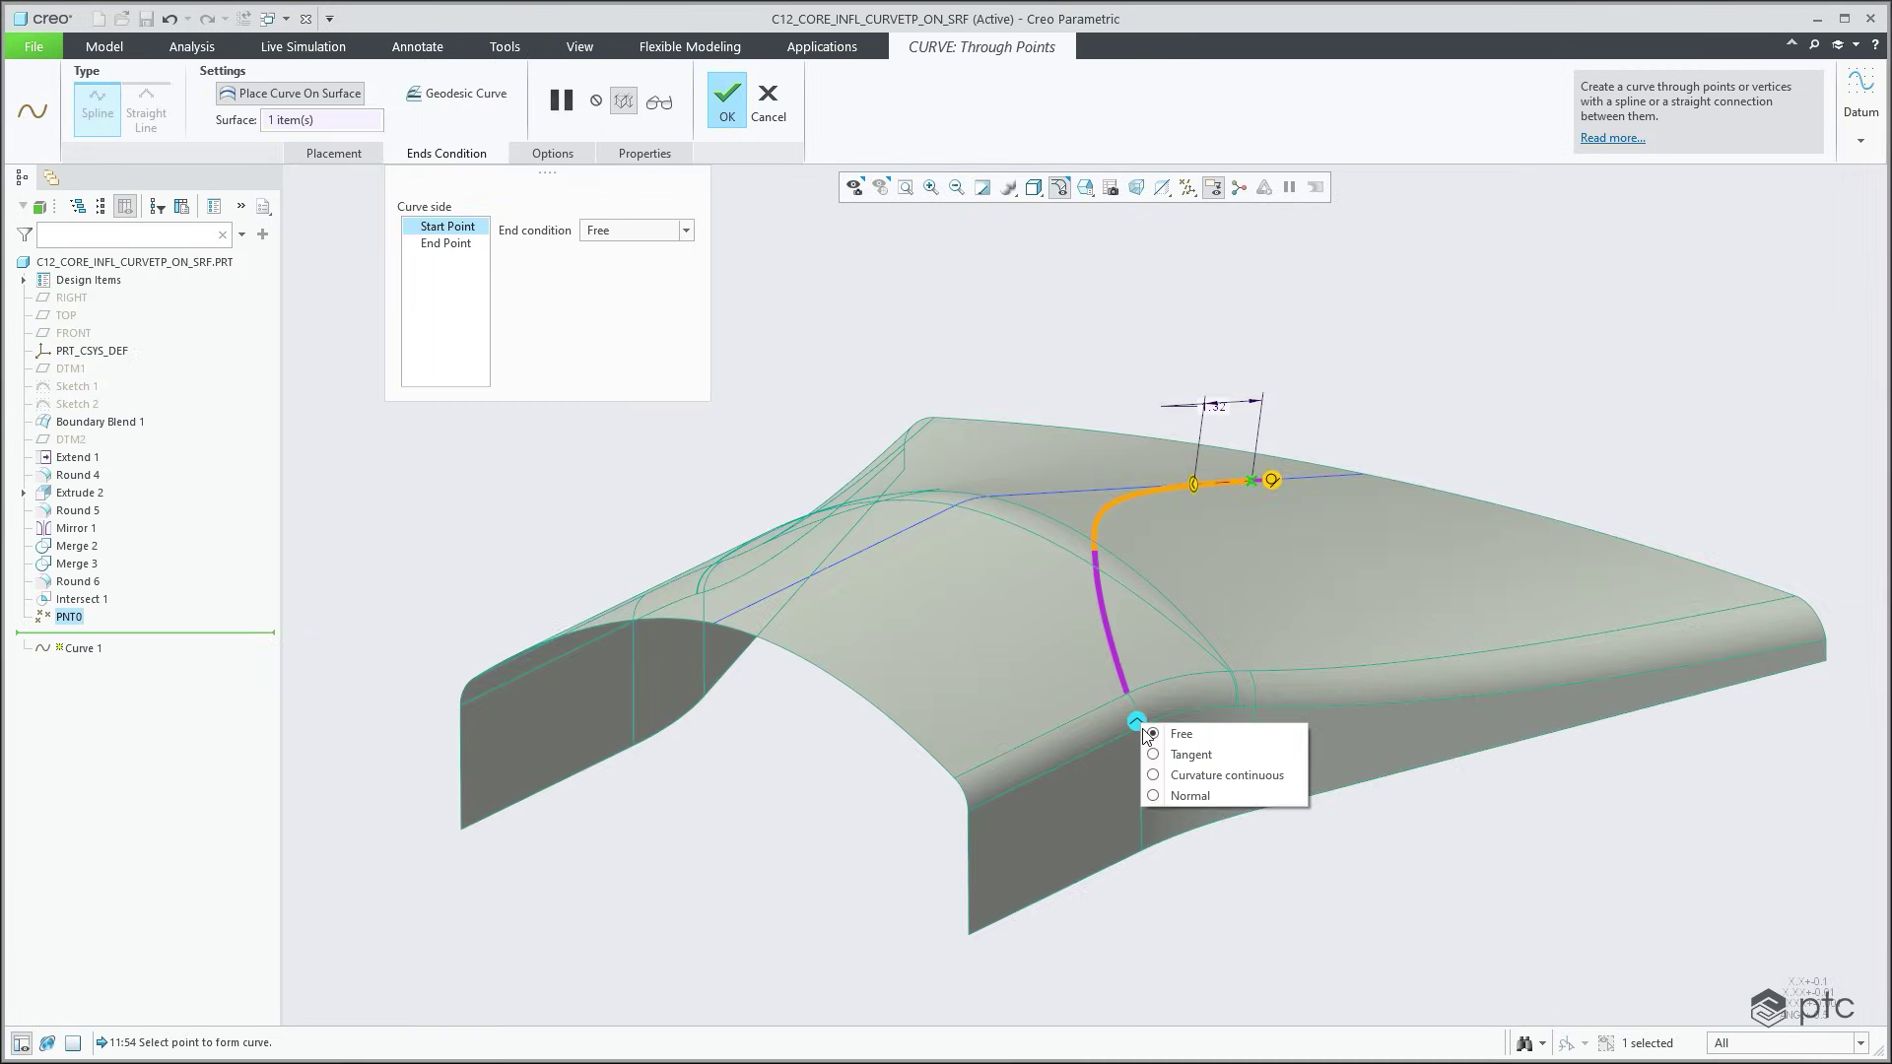
left_click(1195, 752)
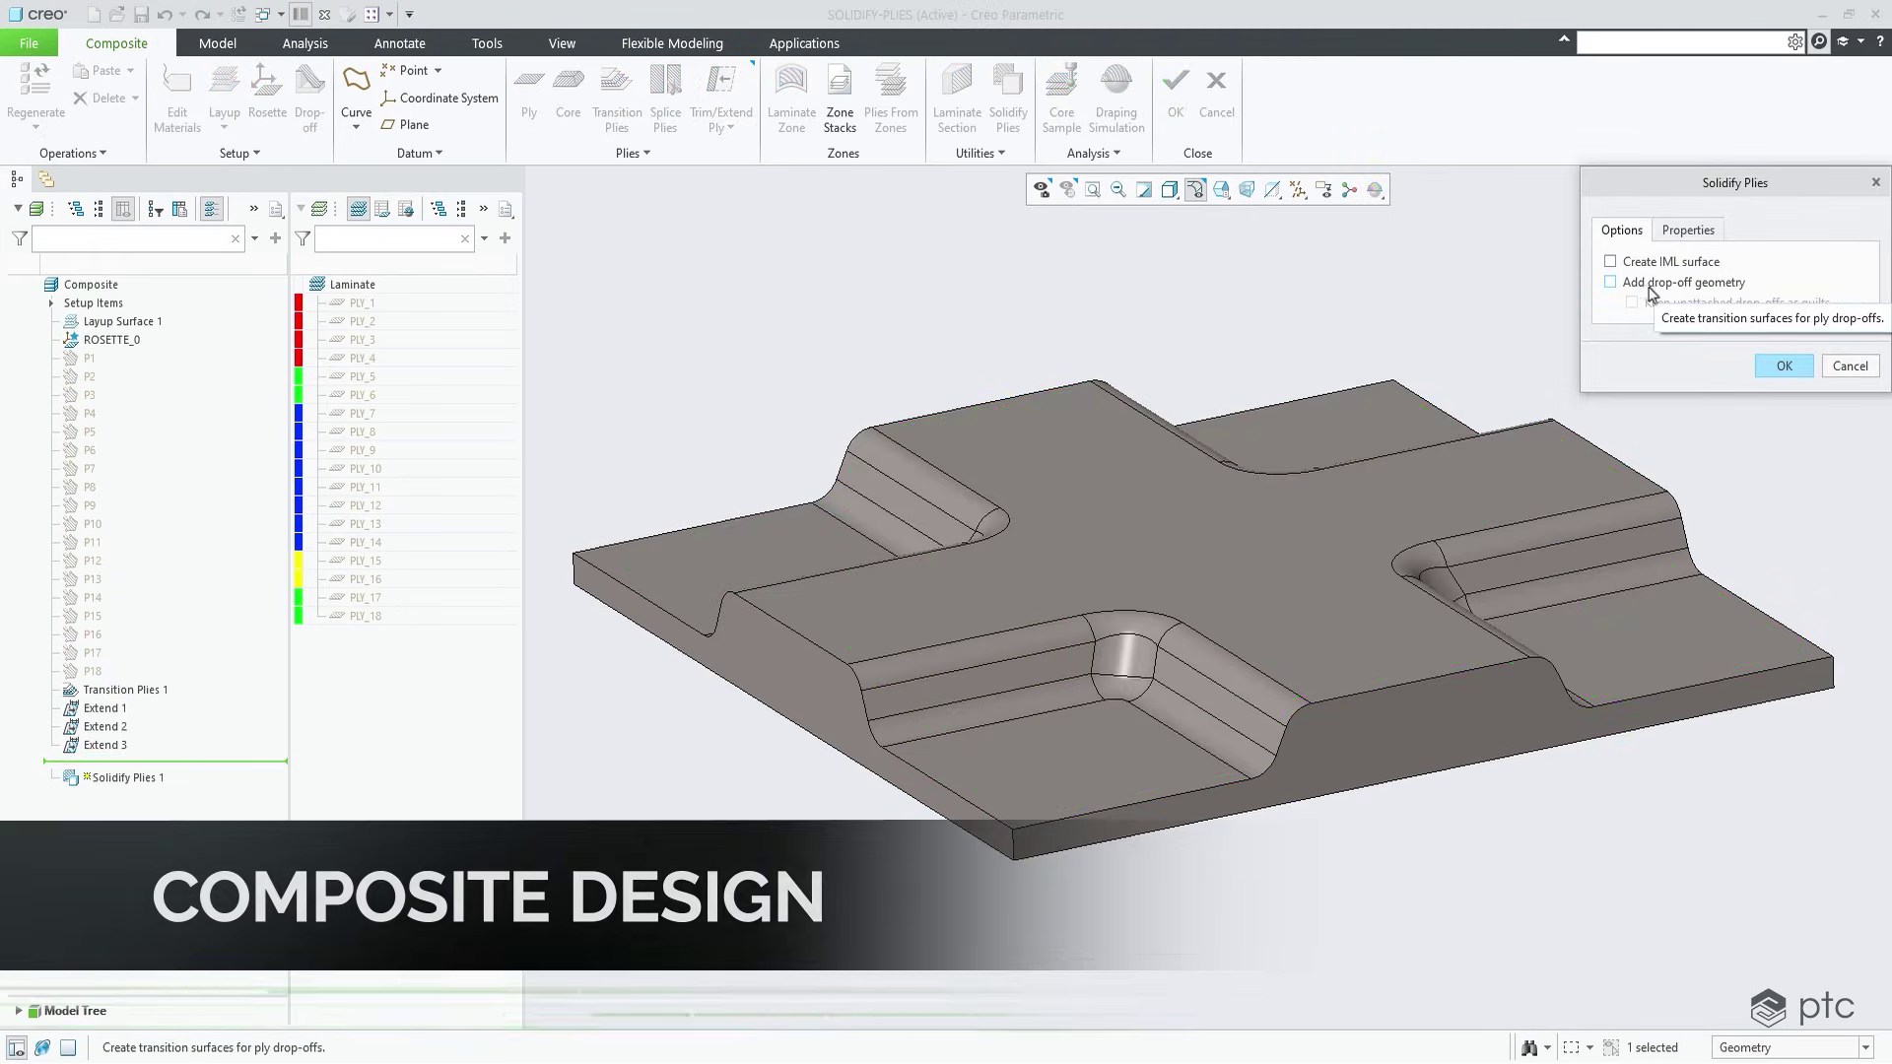
Step: Solidify the plies with drop-off geometry, using Undo/Redo to compare against stepped plies
left_click(1612, 284)
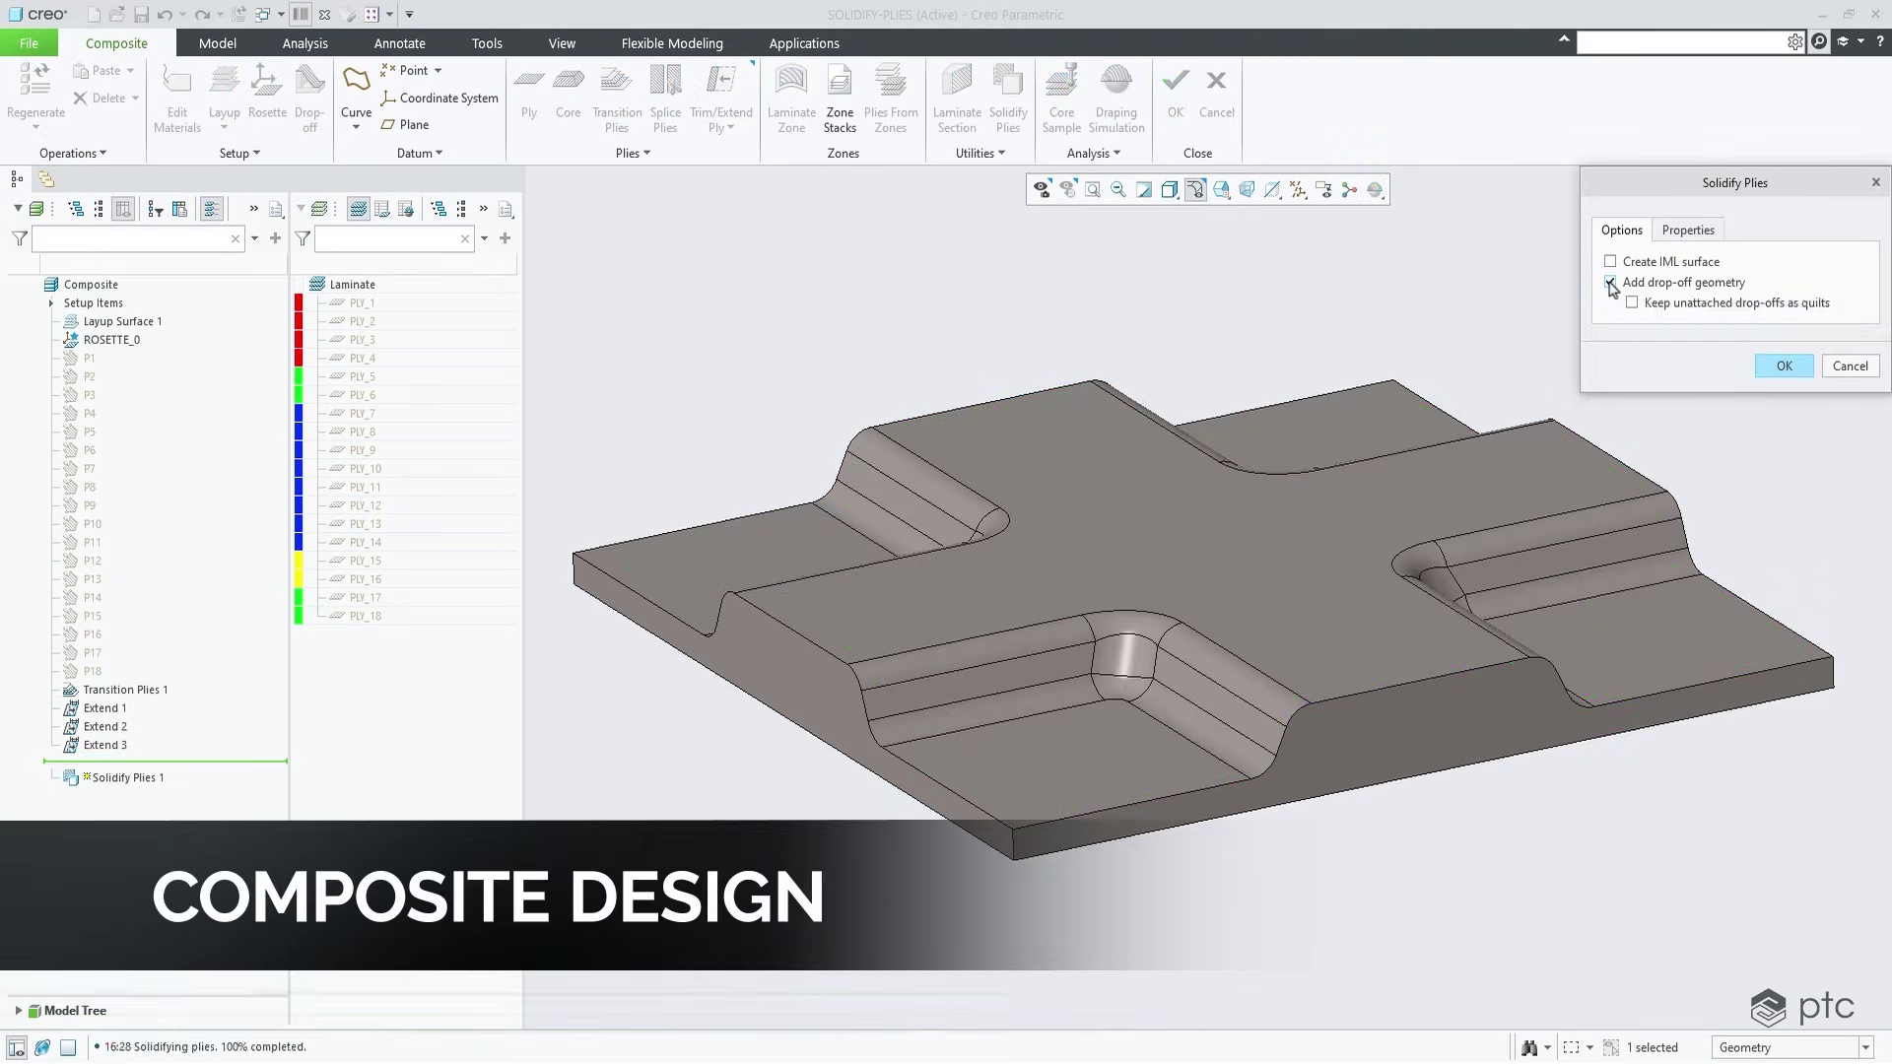
left_click(1783, 366)
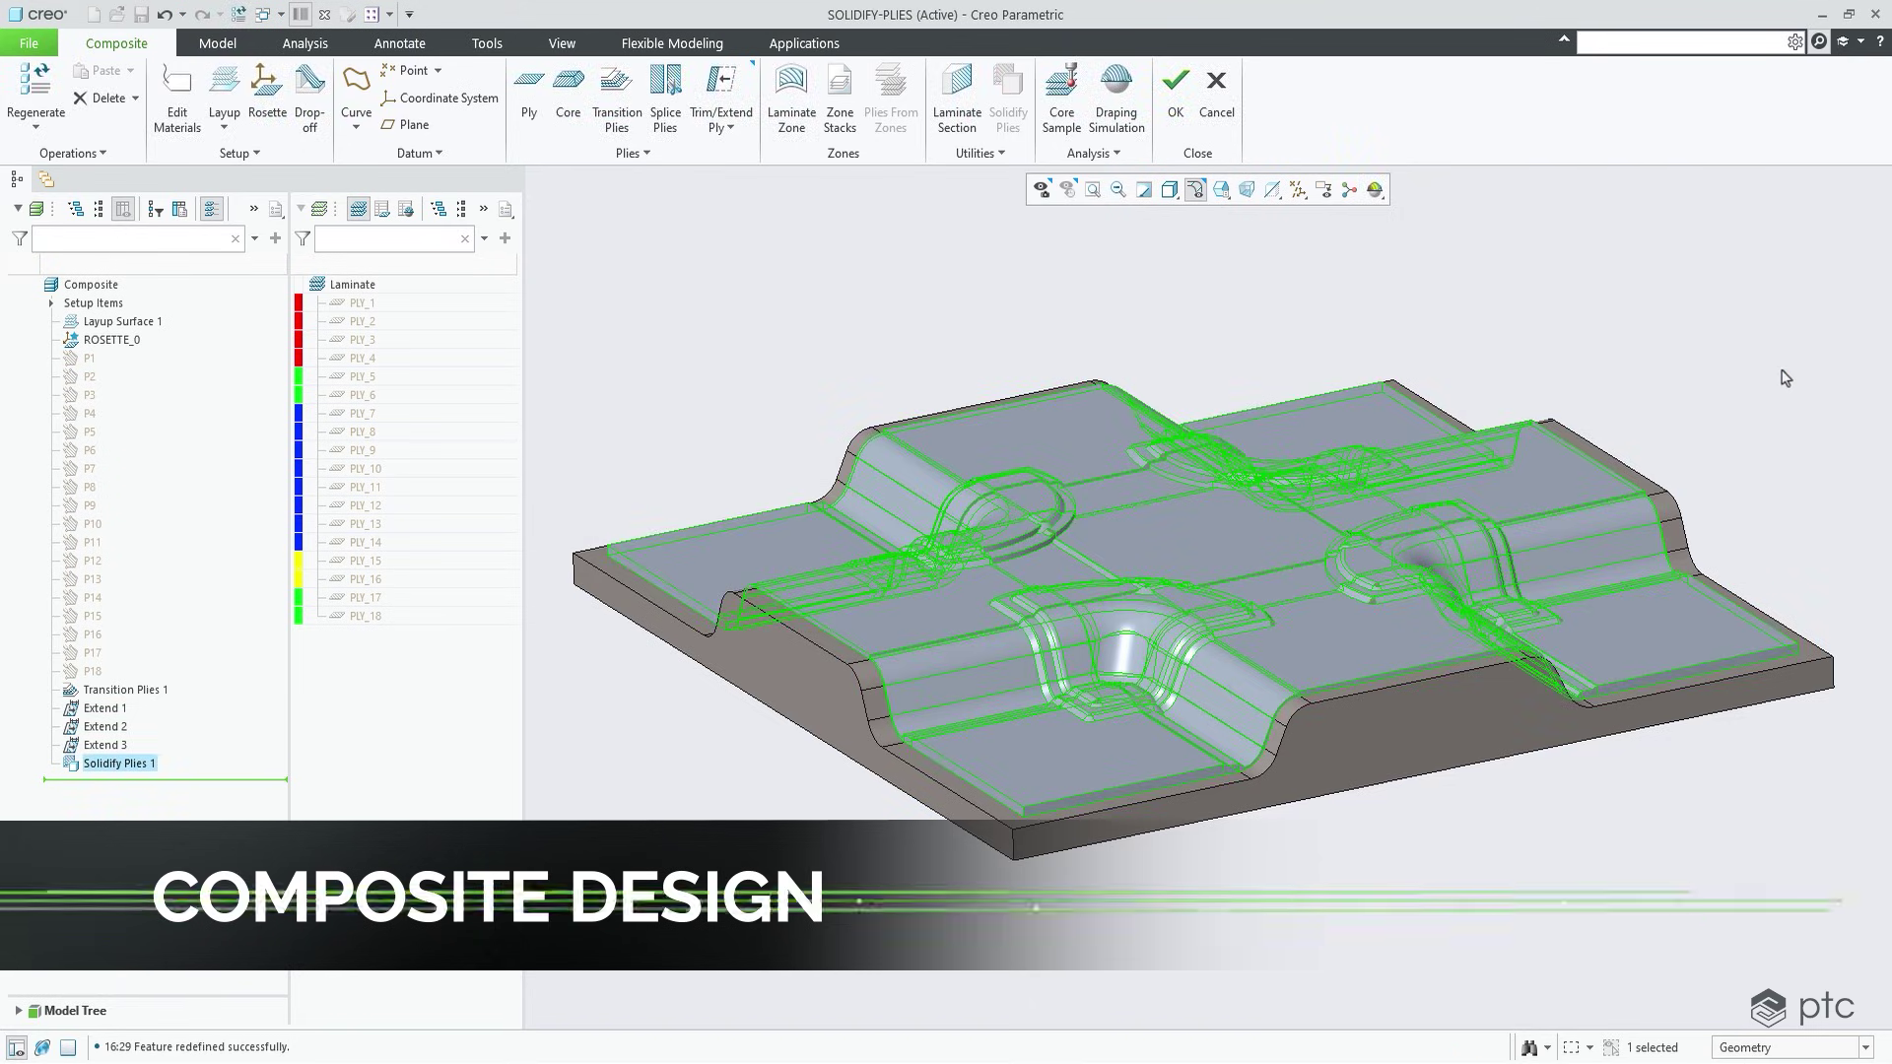
left_click(1786, 378)
scroll(1082, 734, "up", 5)
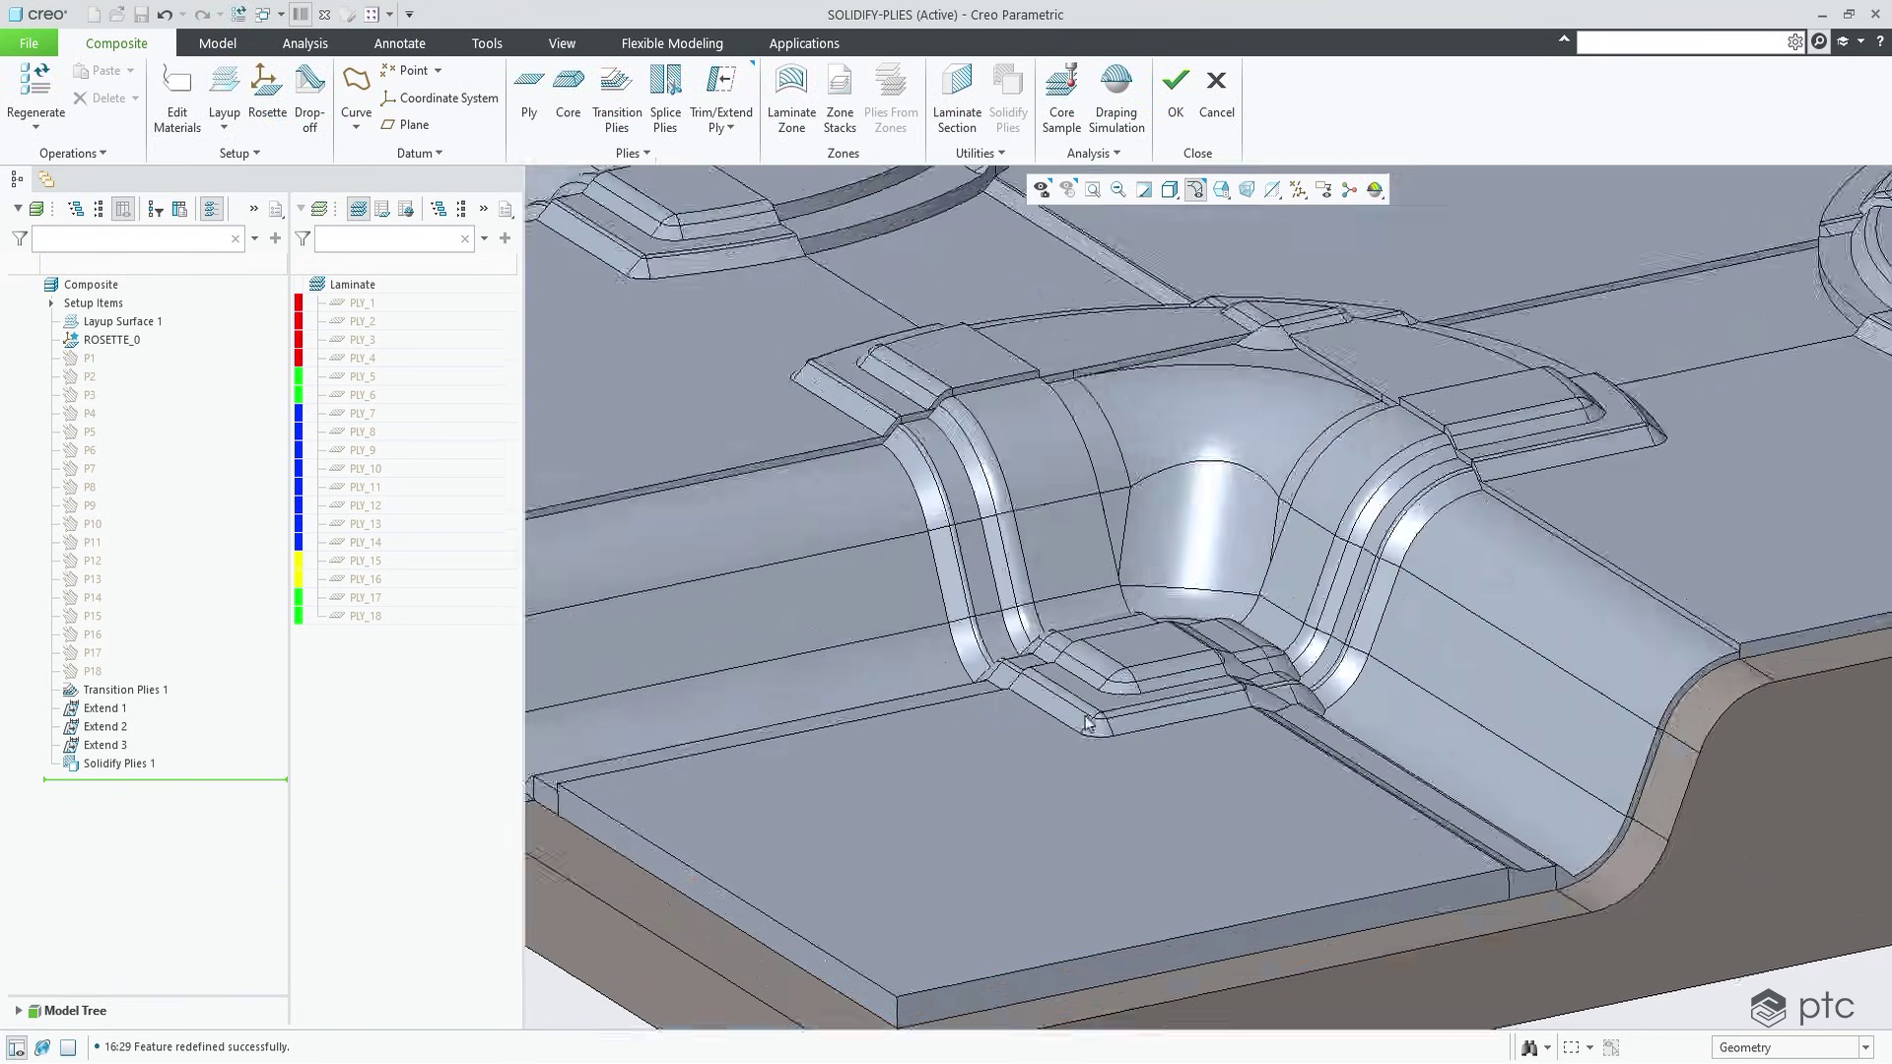
left_click(164, 19)
left_click(164, 19)
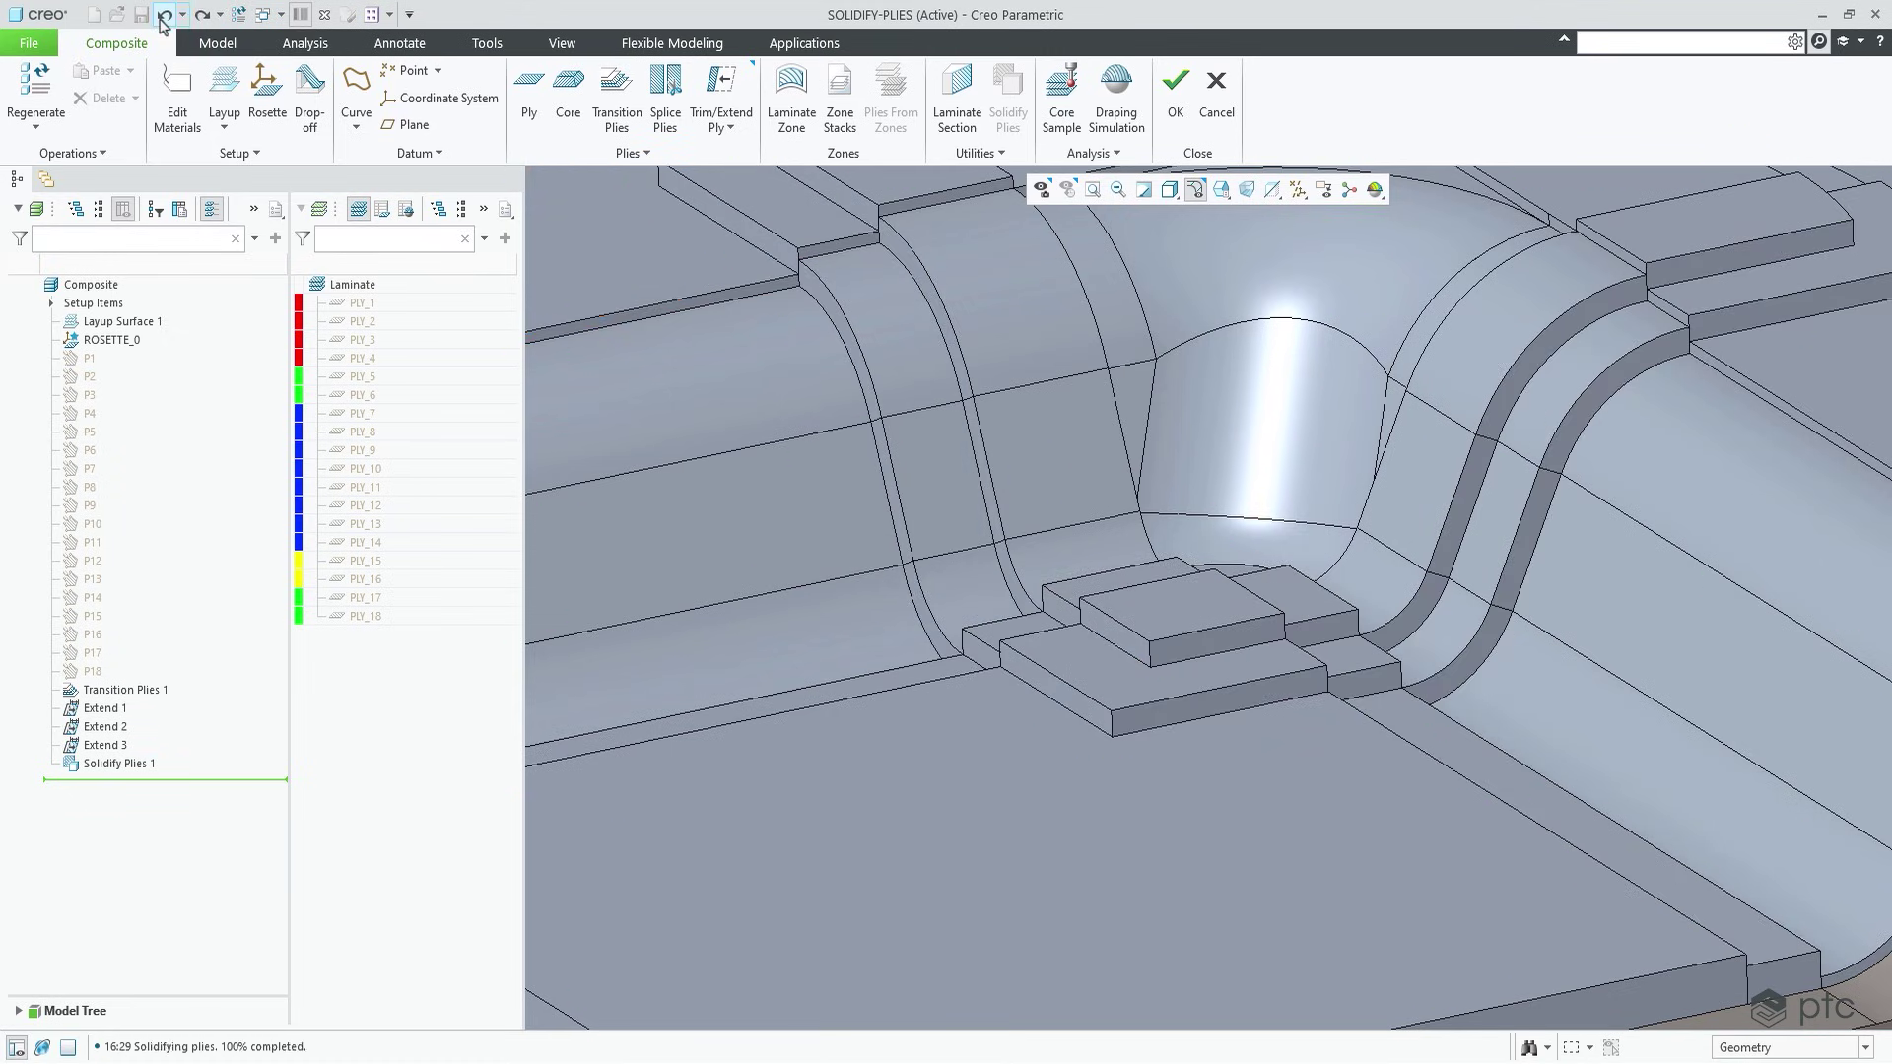
left_click(203, 17)
Step: From a saved isometric view, add a laminate section on the front face at a 40.90 offset
left_click(1221, 189)
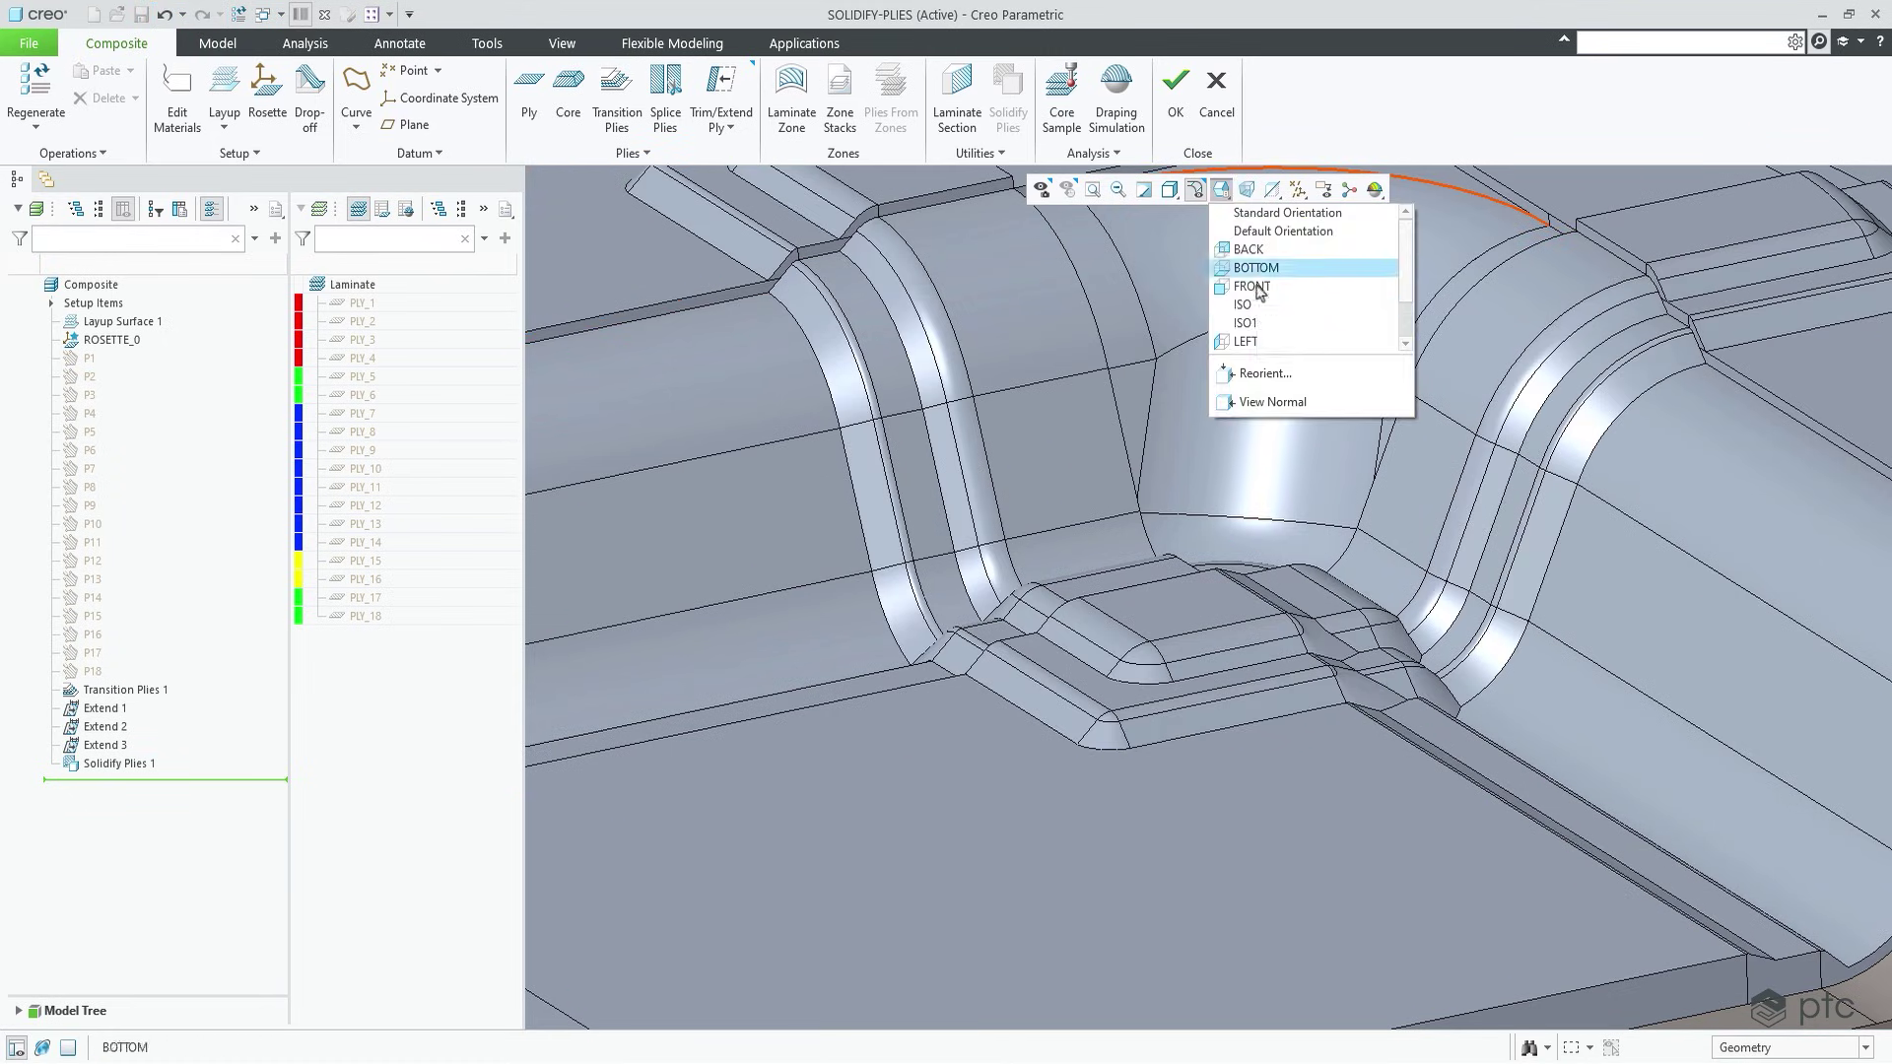
left_click(1266, 270)
left_click(957, 99)
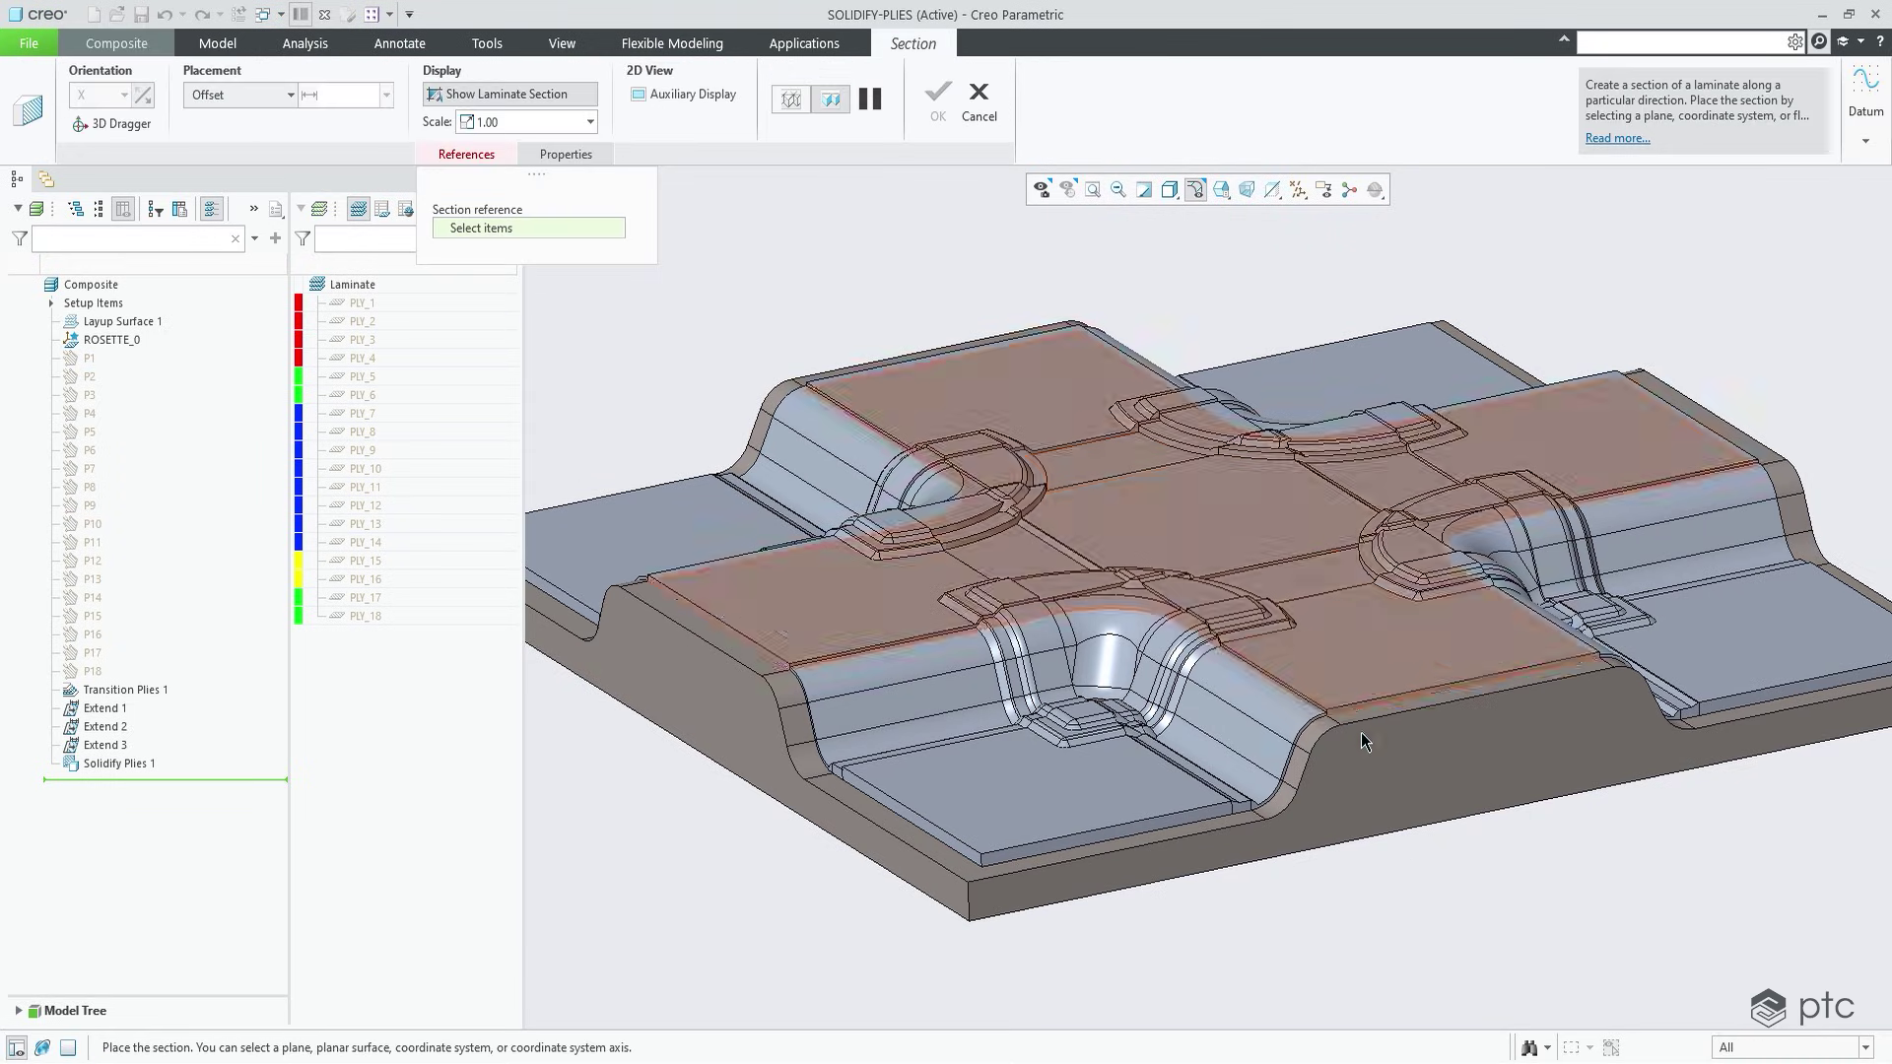
left_click(1474, 734)
left_click_drag(1467, 714, 1370, 654)
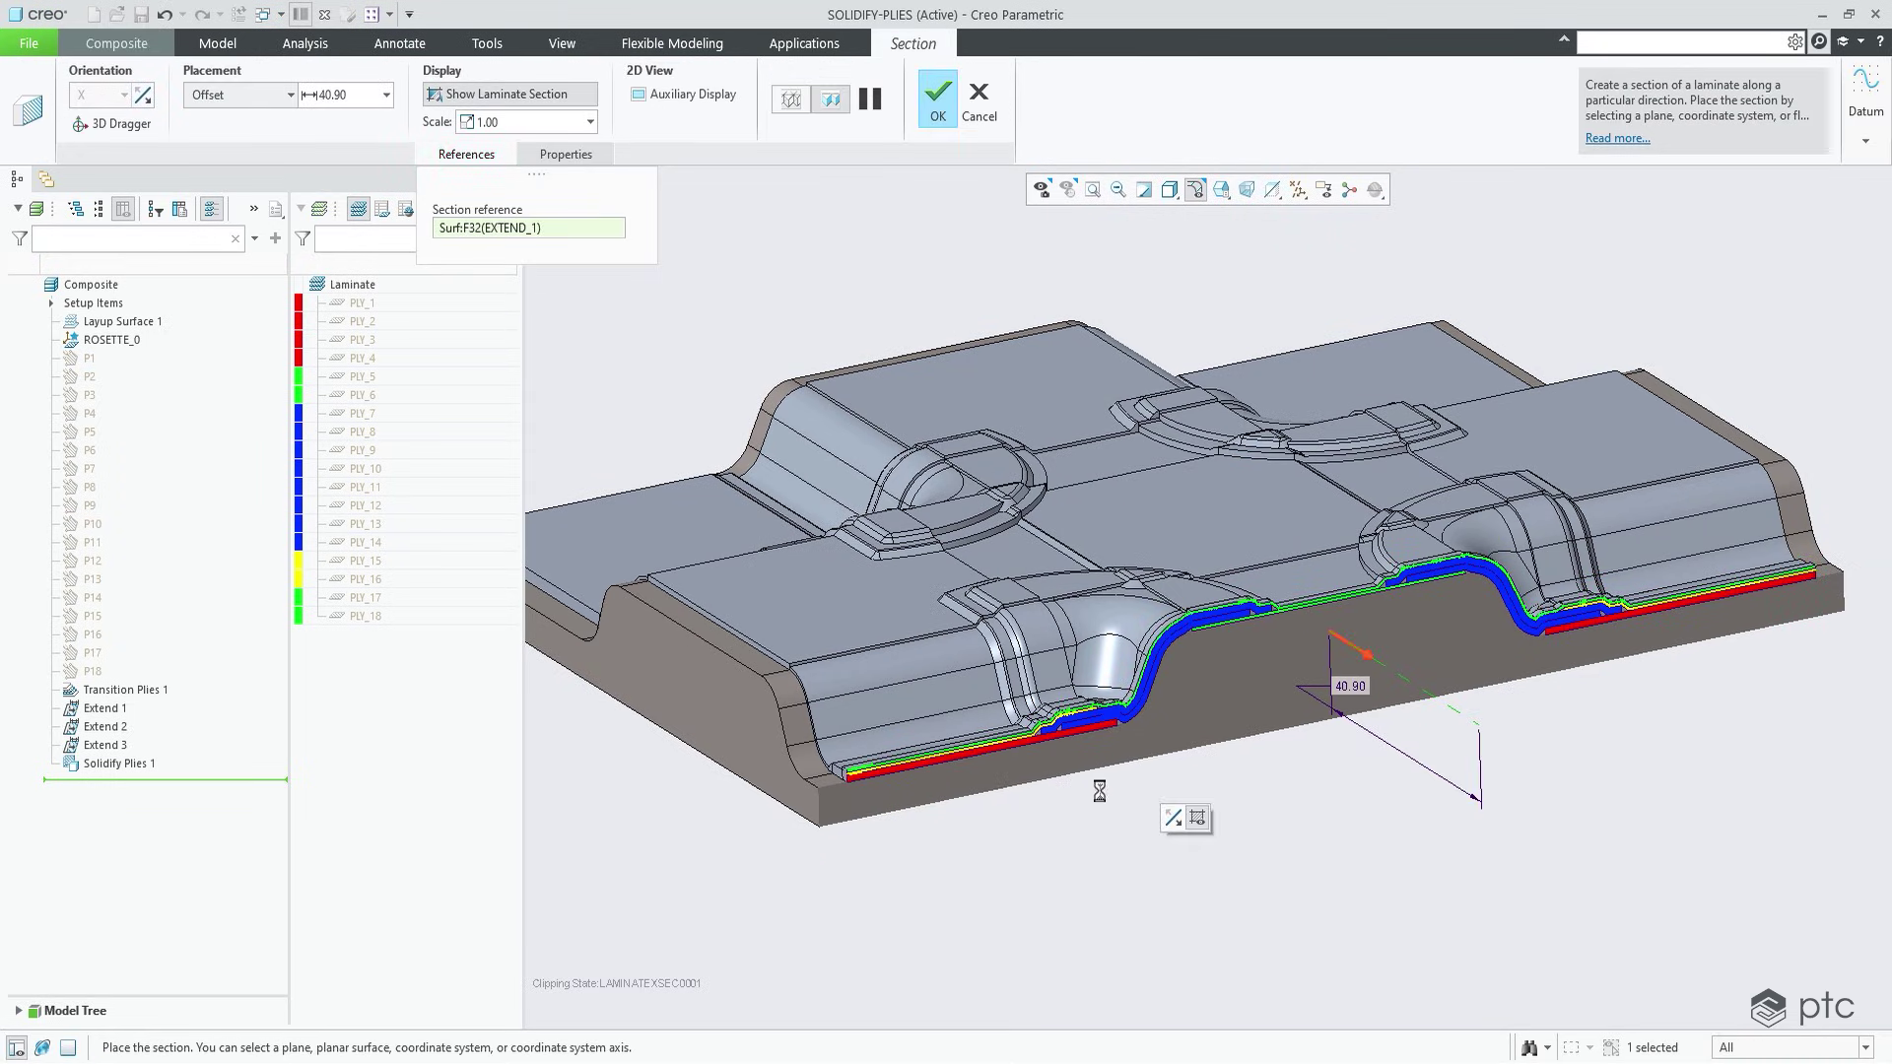
left_click(934, 106)
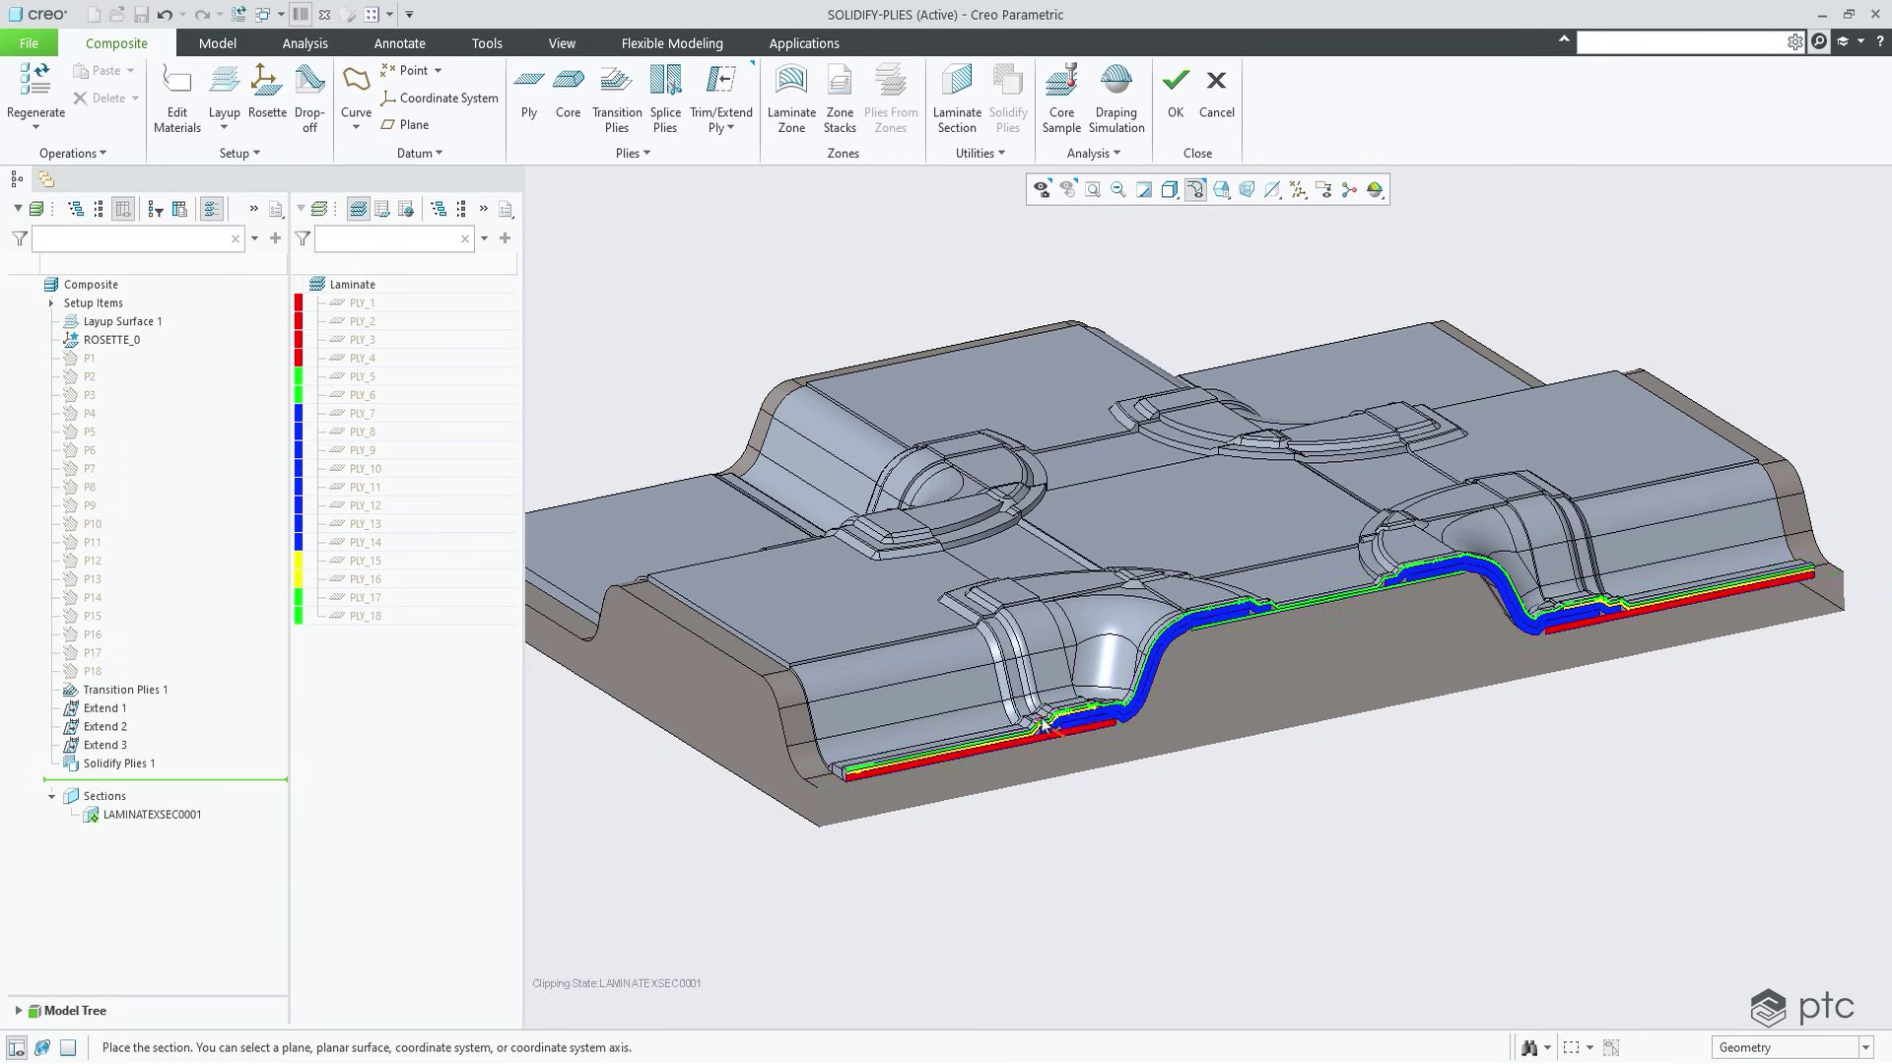
scroll(1050, 729, "down", 8)
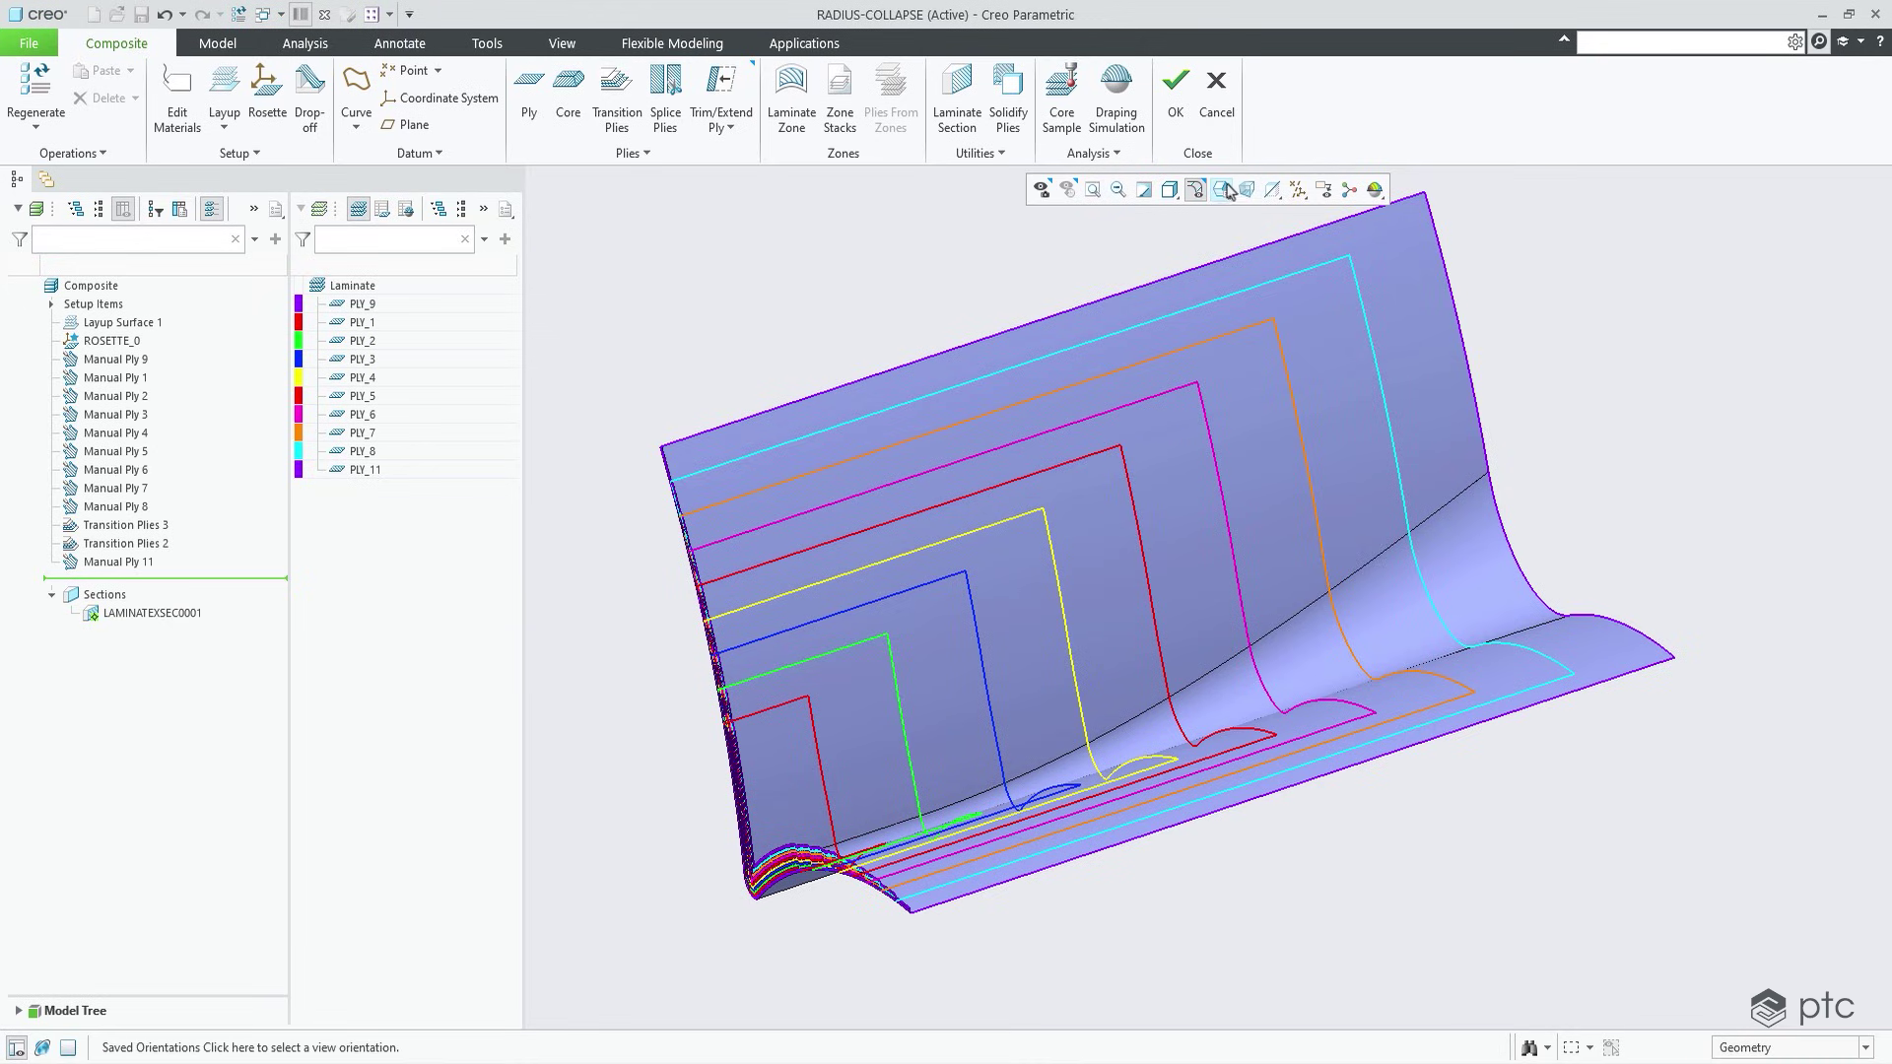
Step: Solidify the RADIUS-COLLAPSE plies with drop-off geometry, then inspect the corner ply layers
left_click(1221, 189)
left_click(1252, 333)
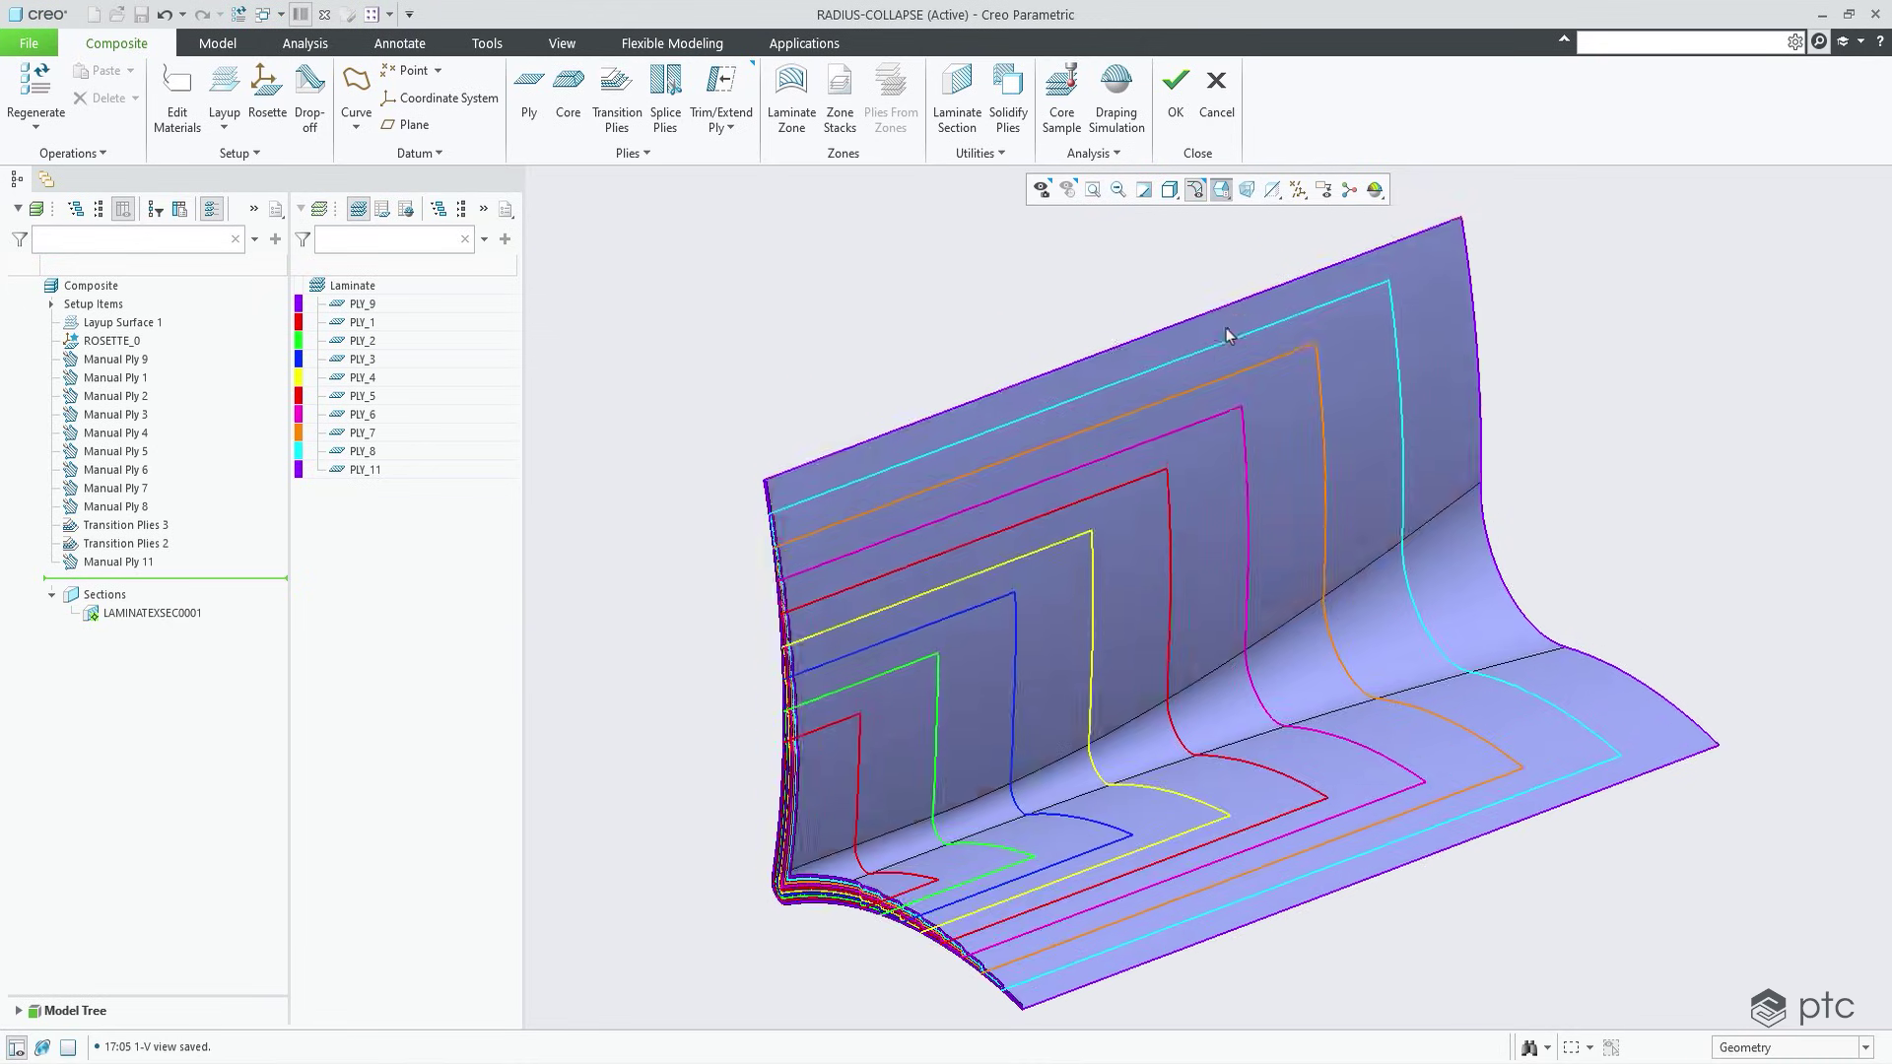
left_click(1007, 93)
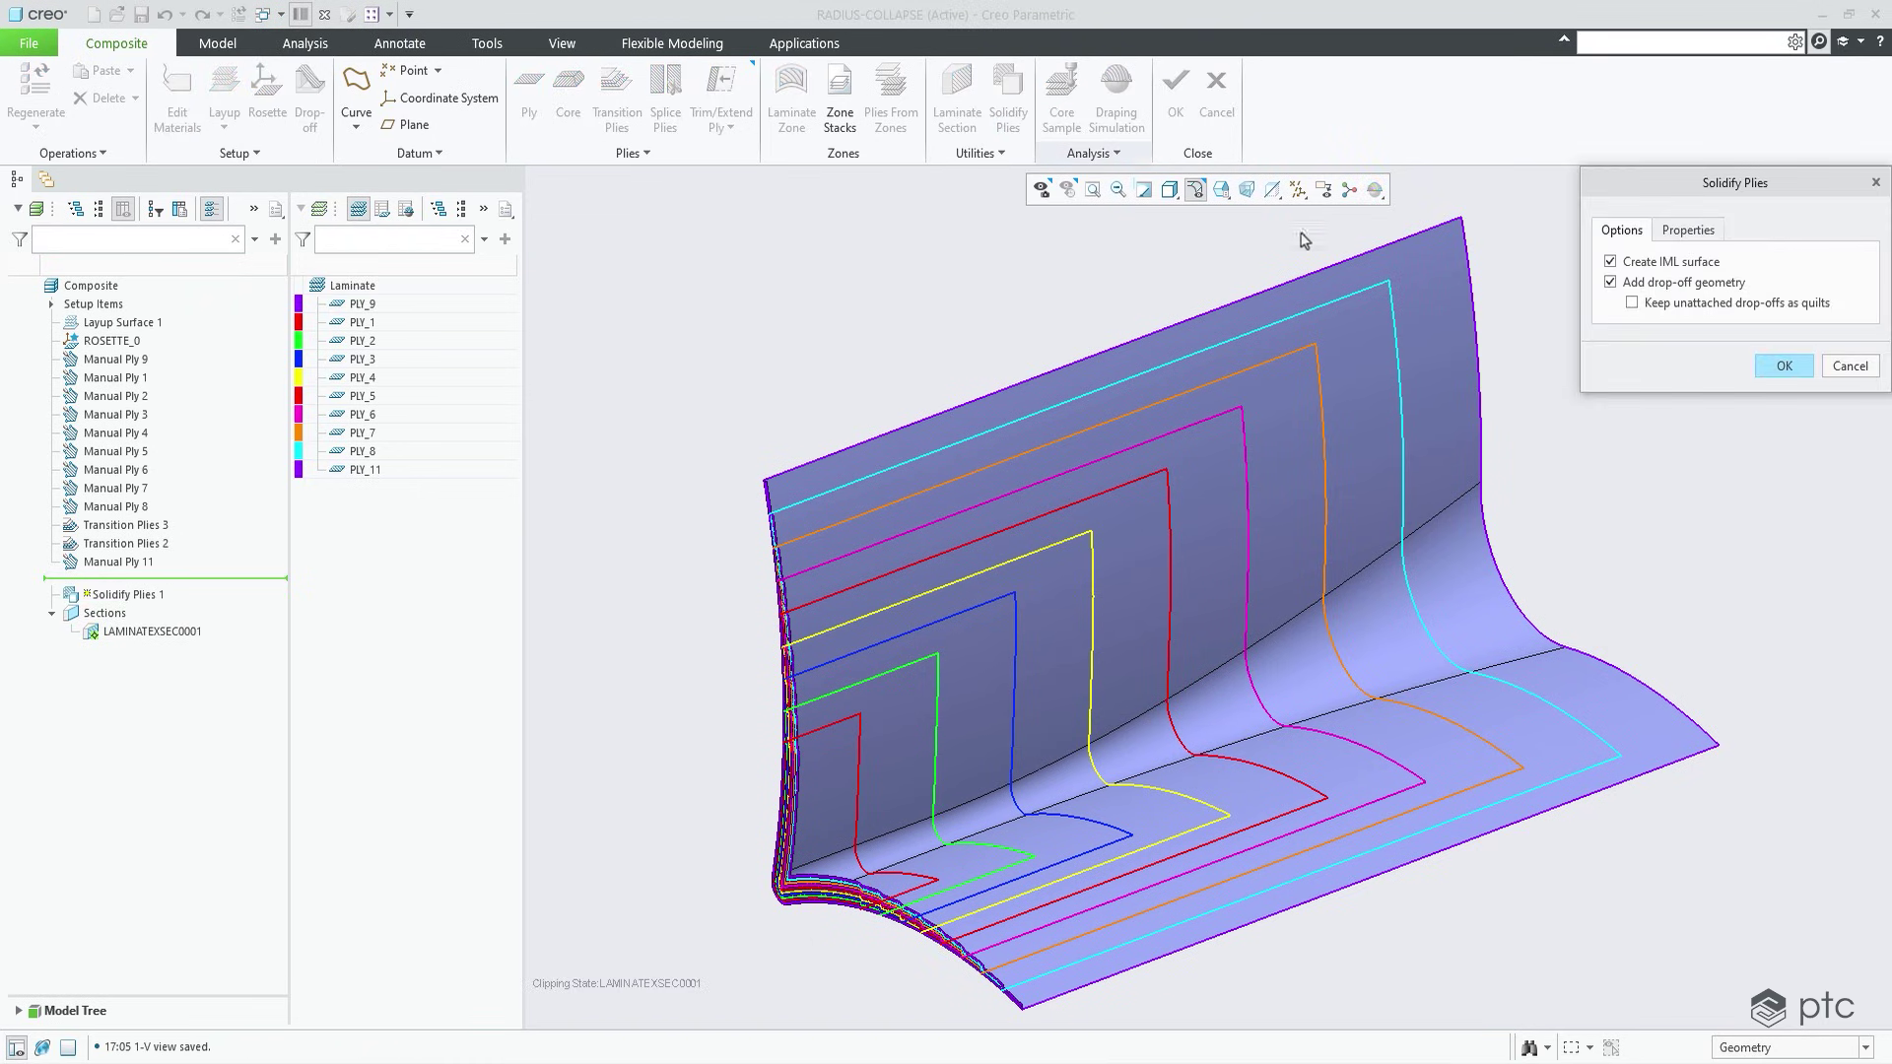
left_click(1794, 375)
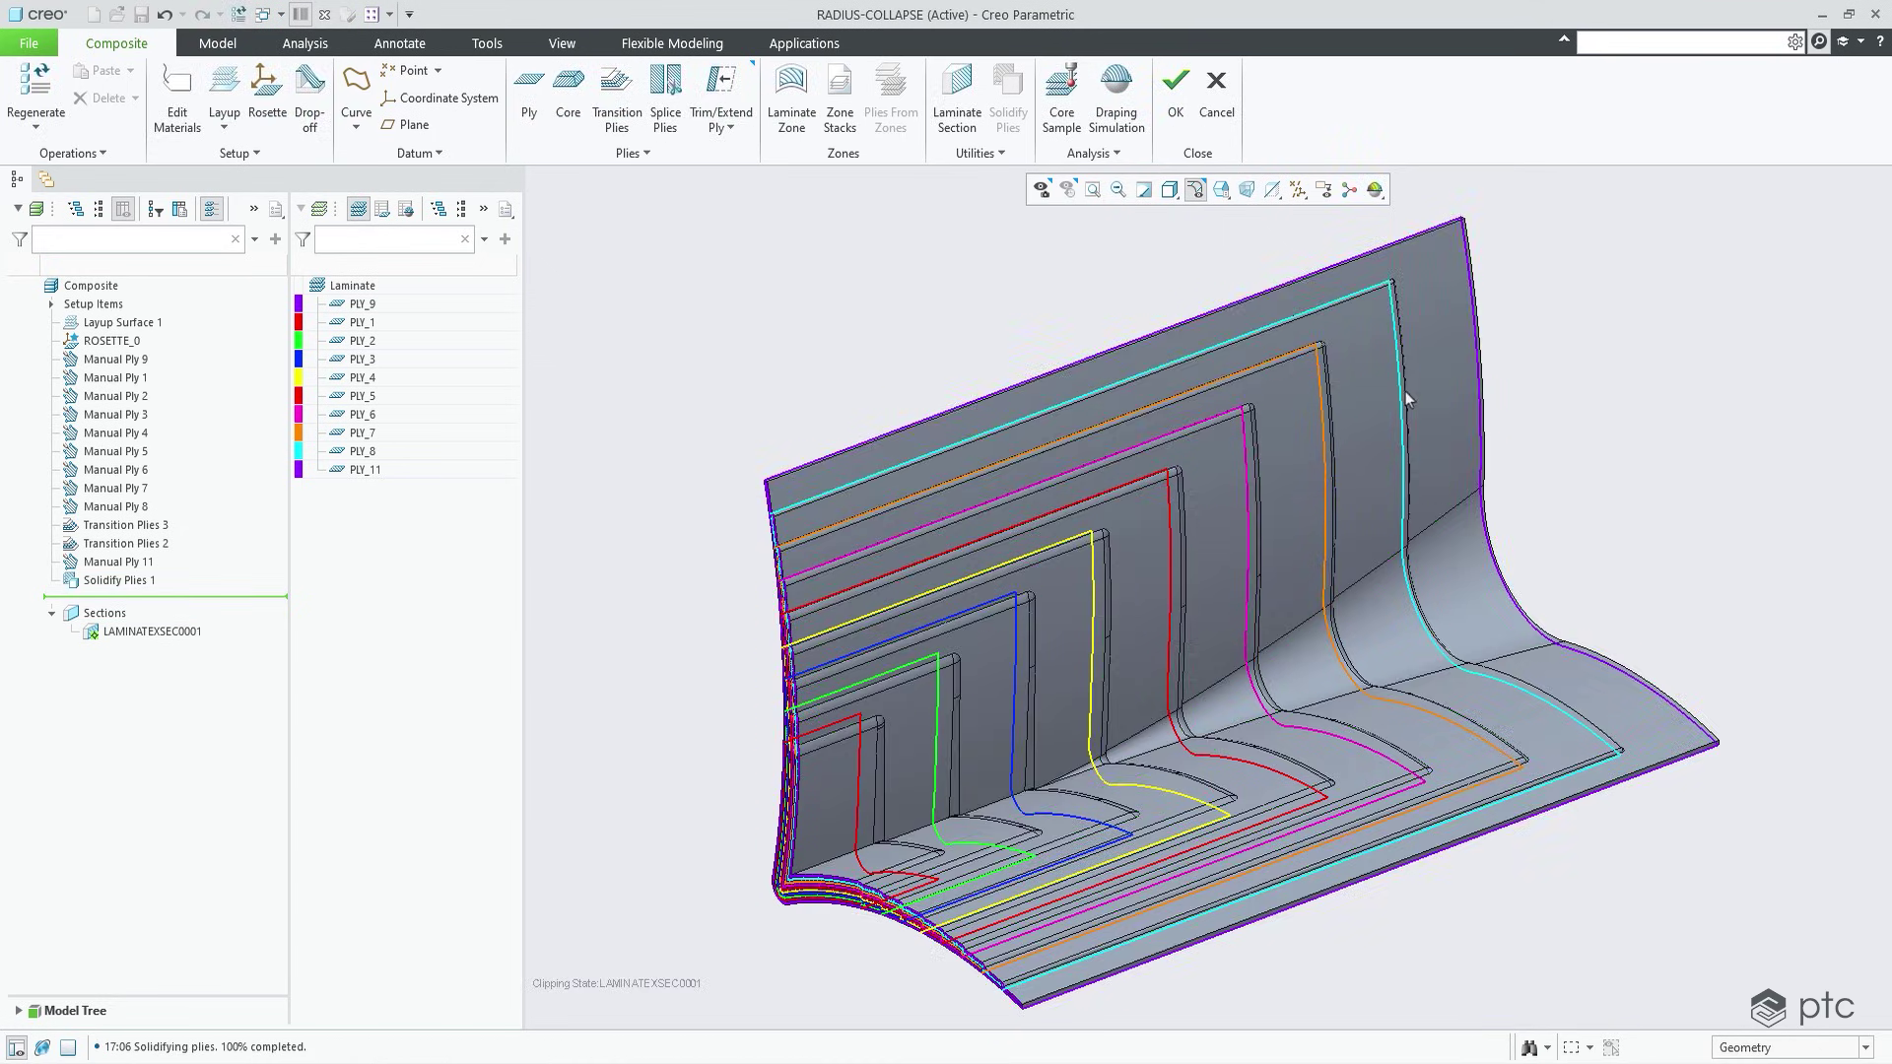
left_click(326, 286)
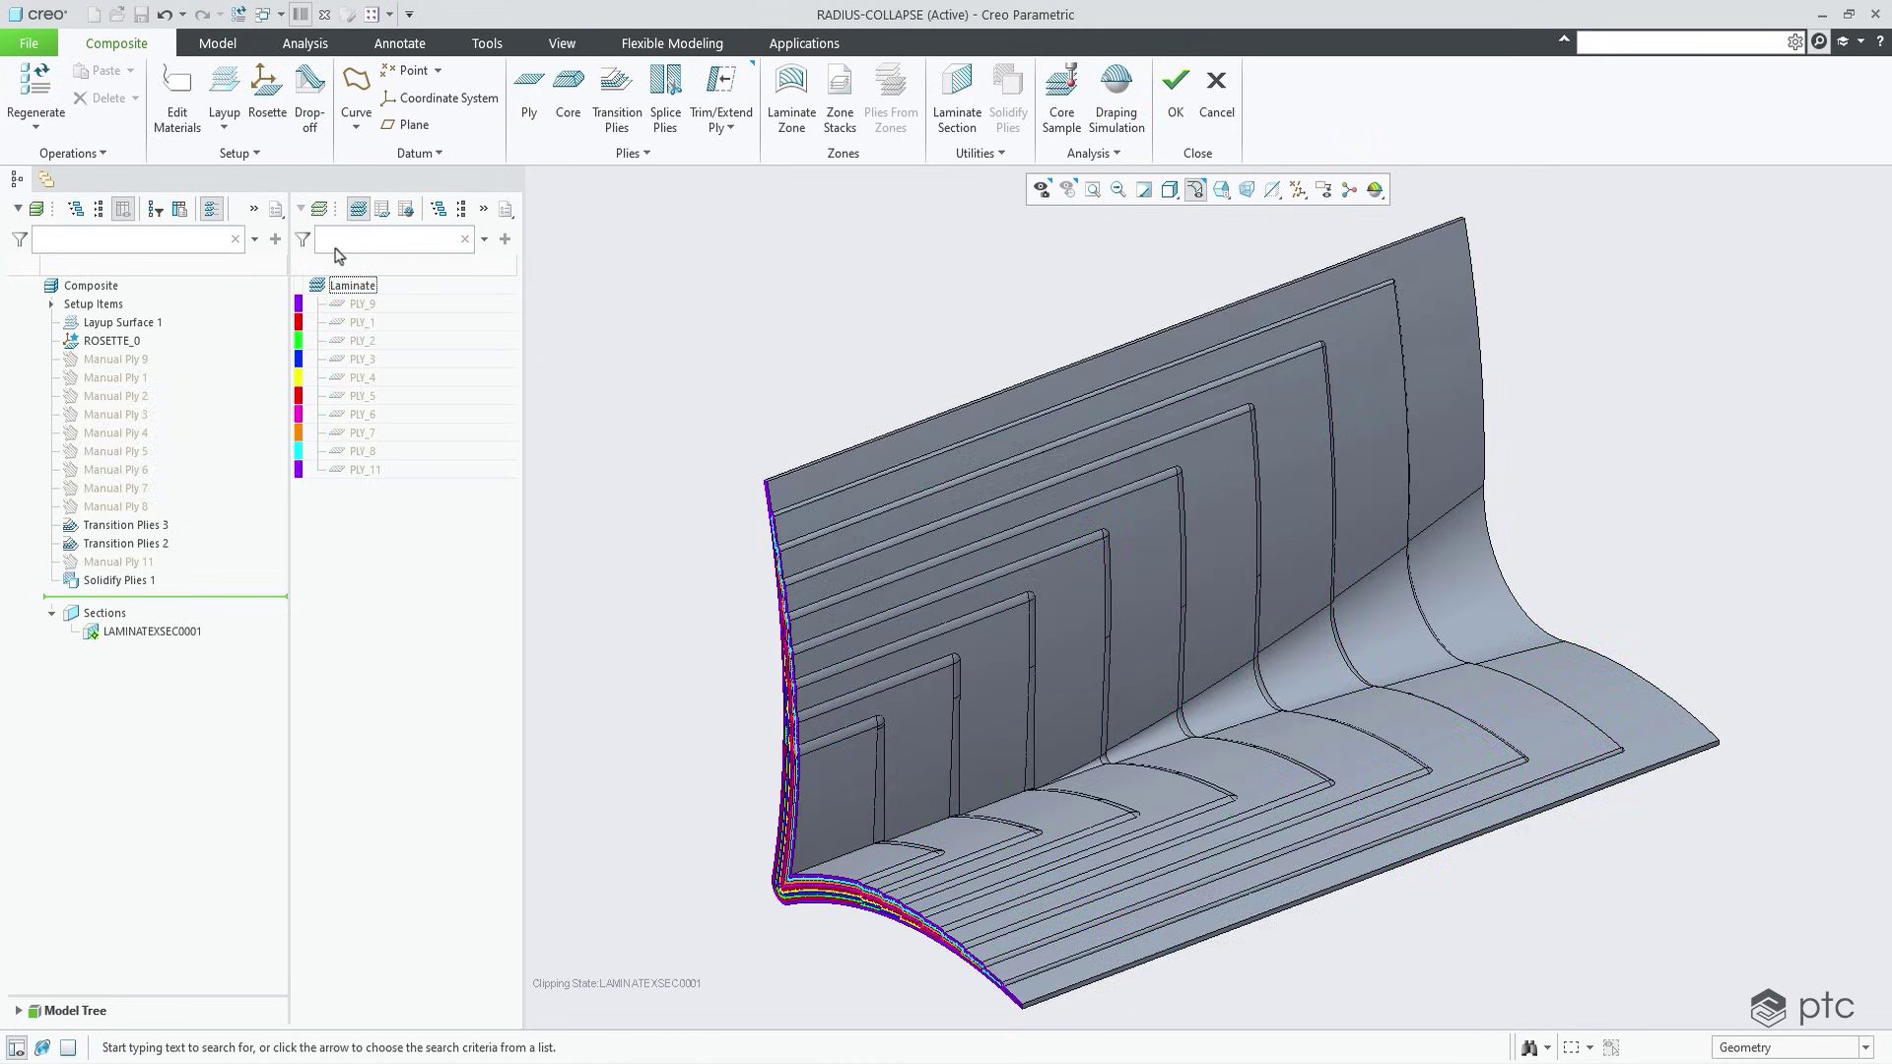
scroll(924, 777, "up", 5)
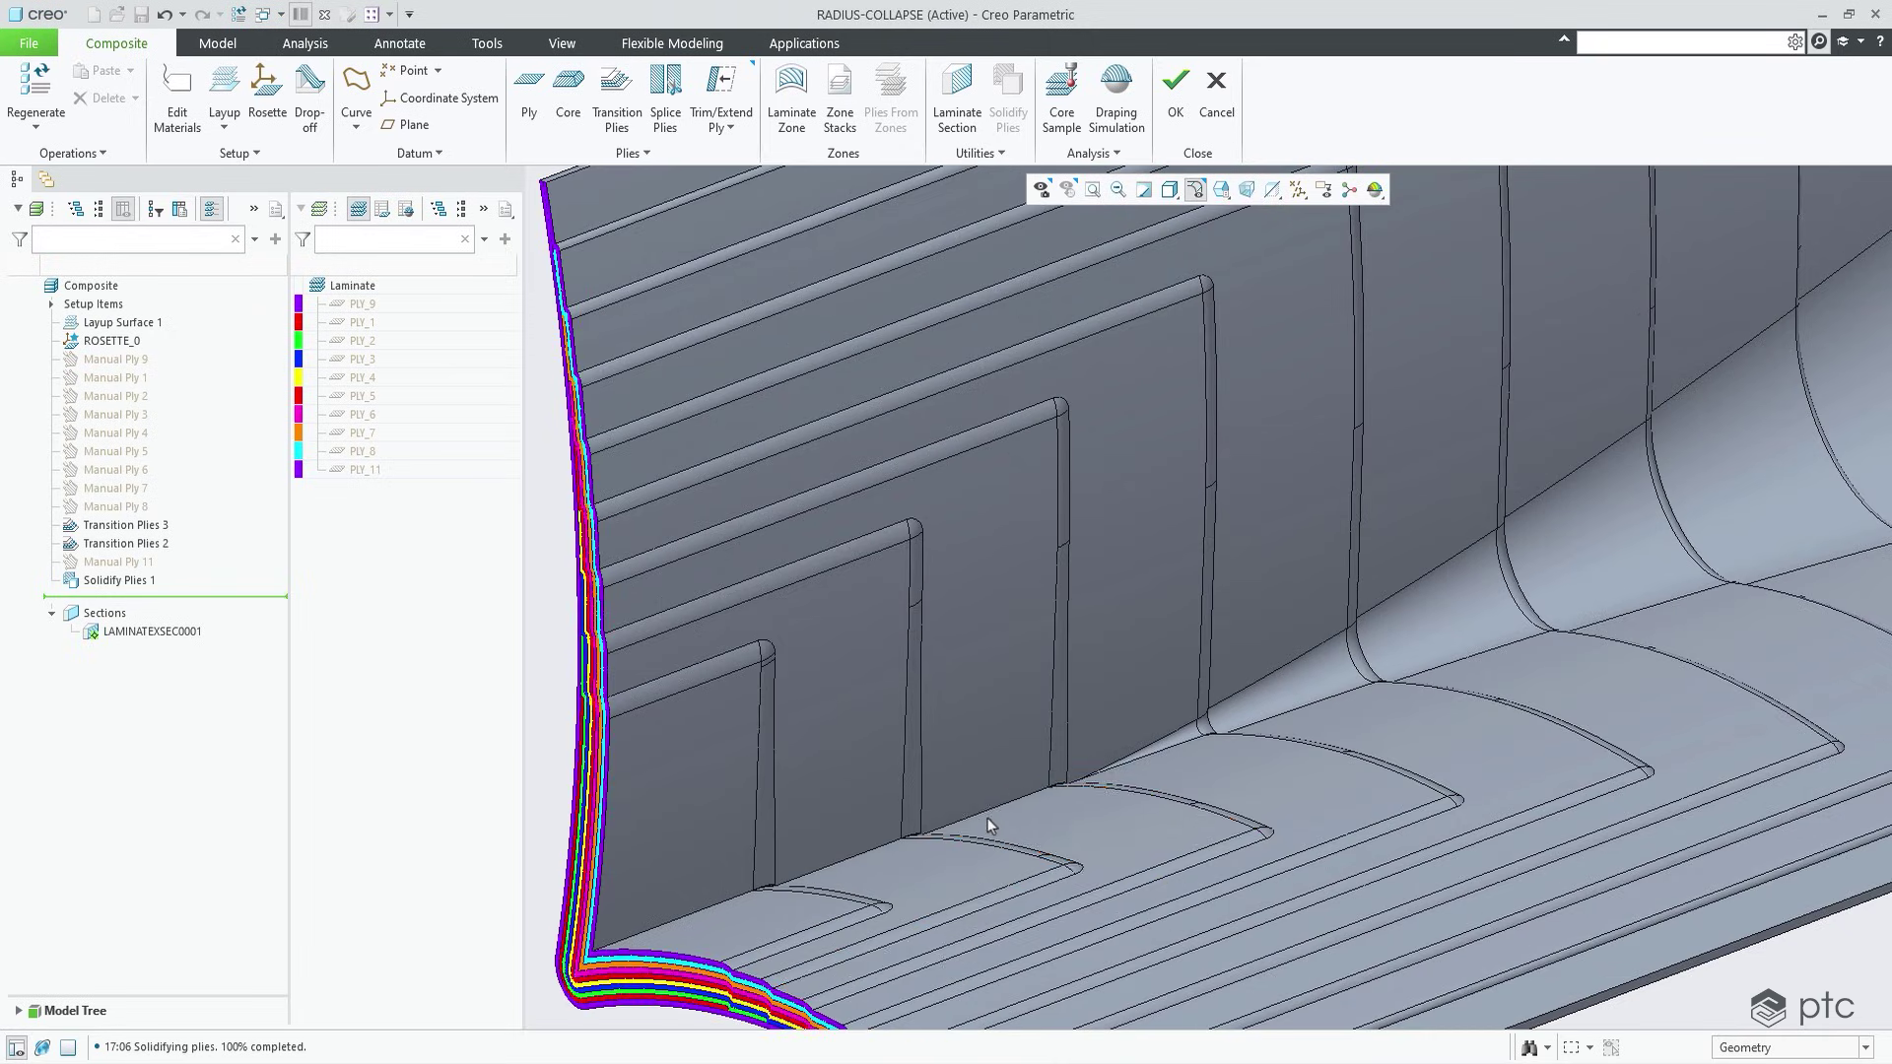
mouse_move(987, 818)
middle_mouse_down()
mouse_move(1026, 738)
mouse_move(1075, 764)
mouse_move(1044, 779)
mouse_move(892, 739)
middle_mouse_up()
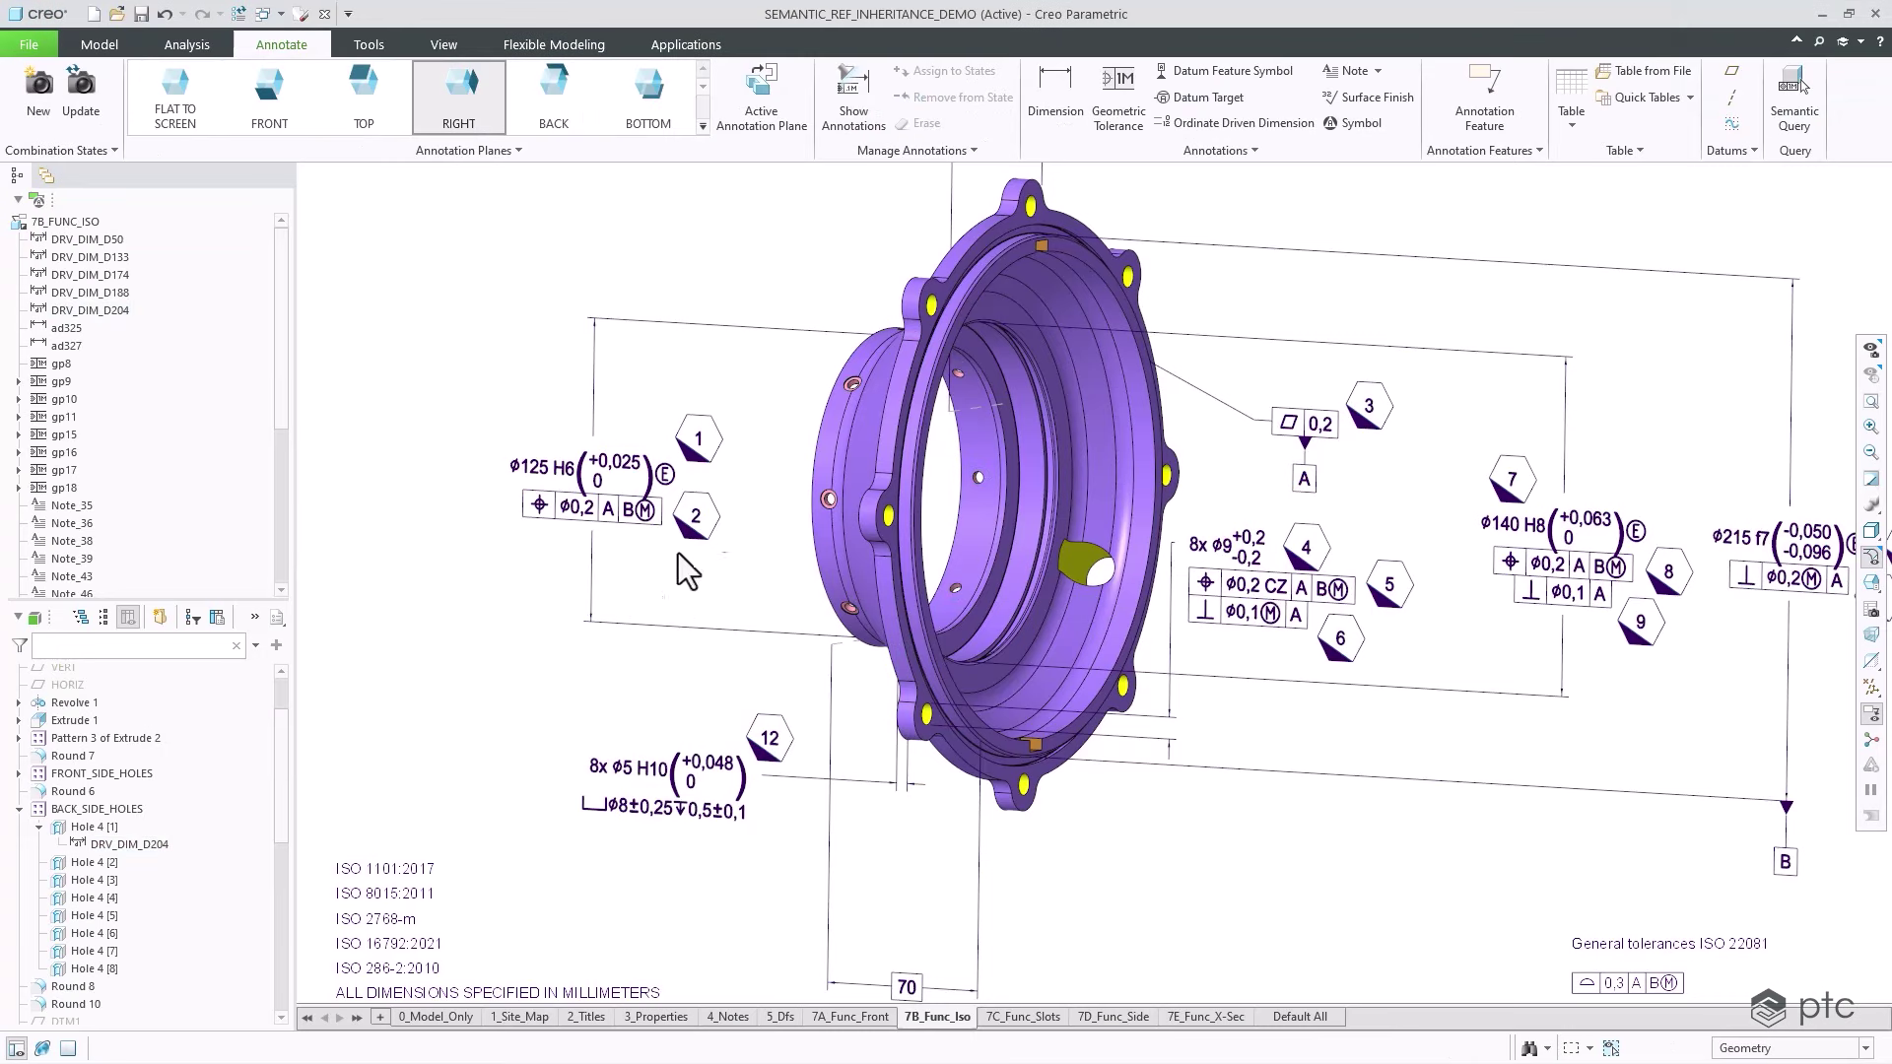
Step: Attach a ⌀0,2 CZ A B(M) position tolerance to the 8x ø5 H10 dimension and review its hole-surface references
left_click(1118, 104)
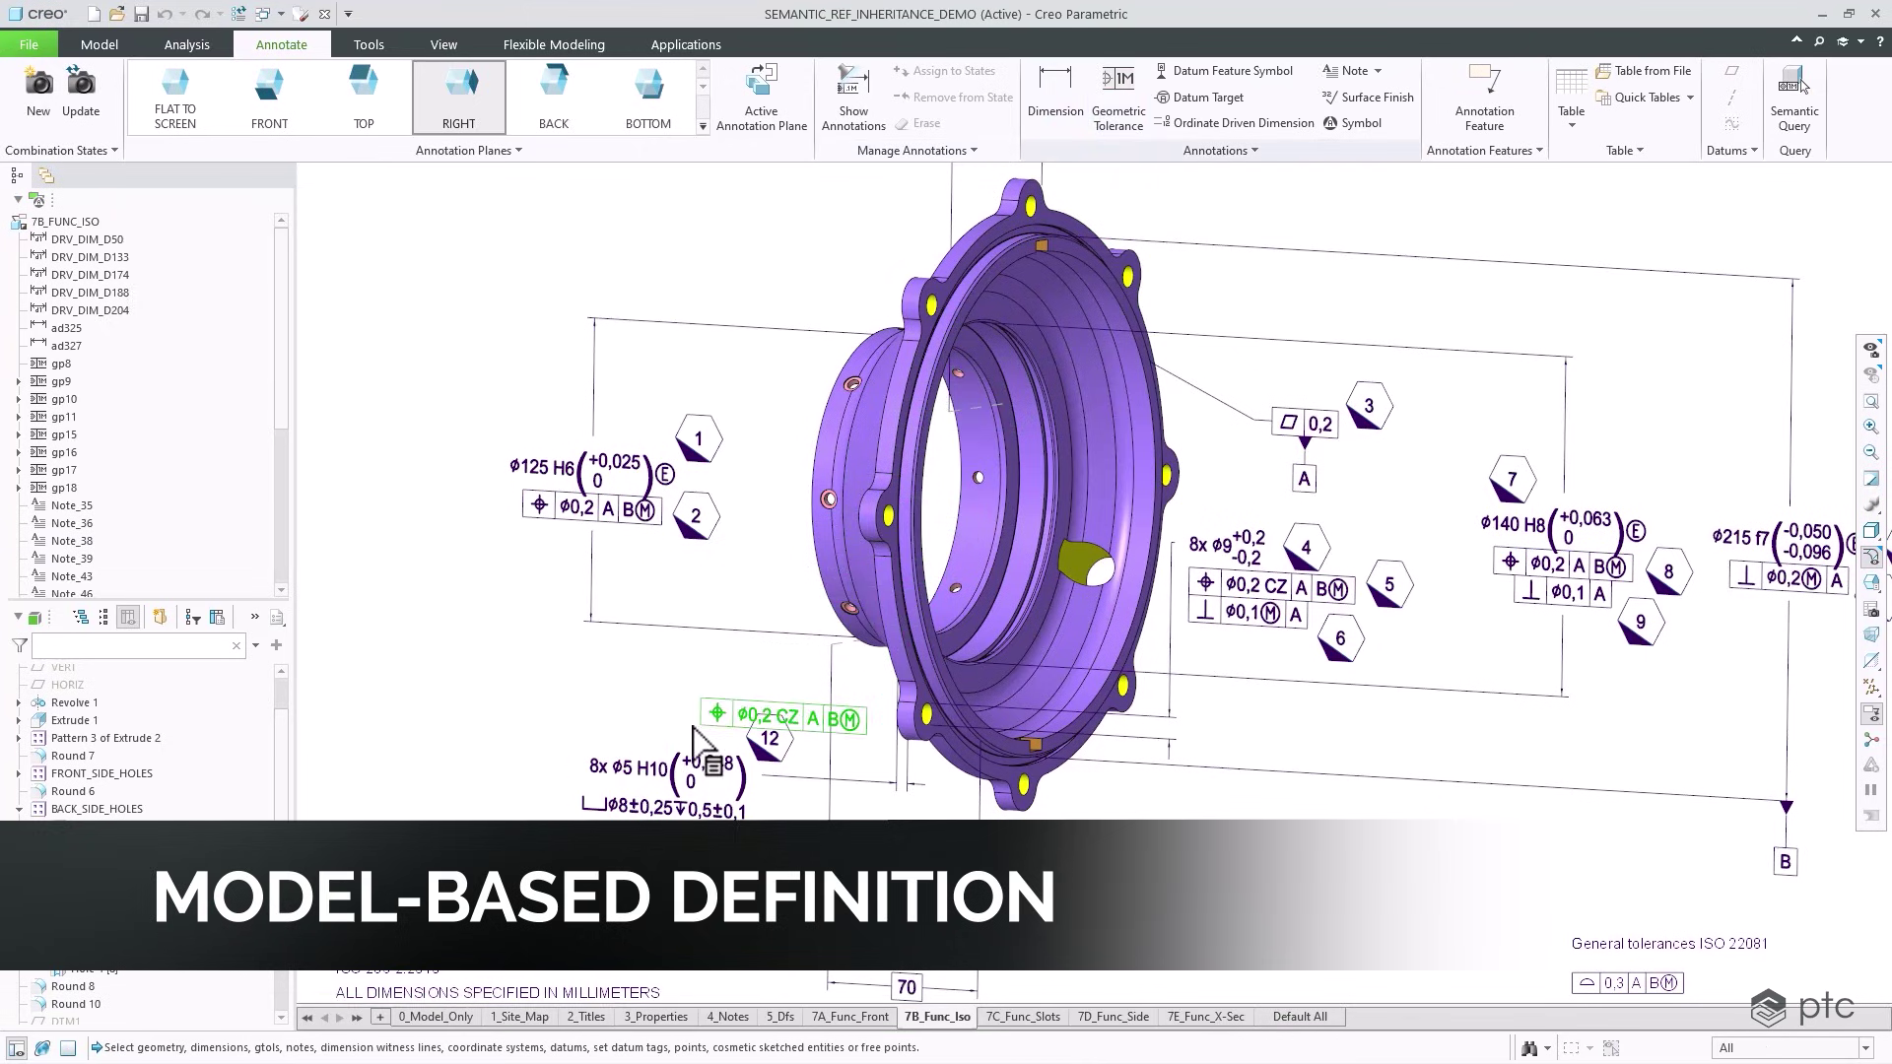
left_click(635, 814)
left_click(636, 812)
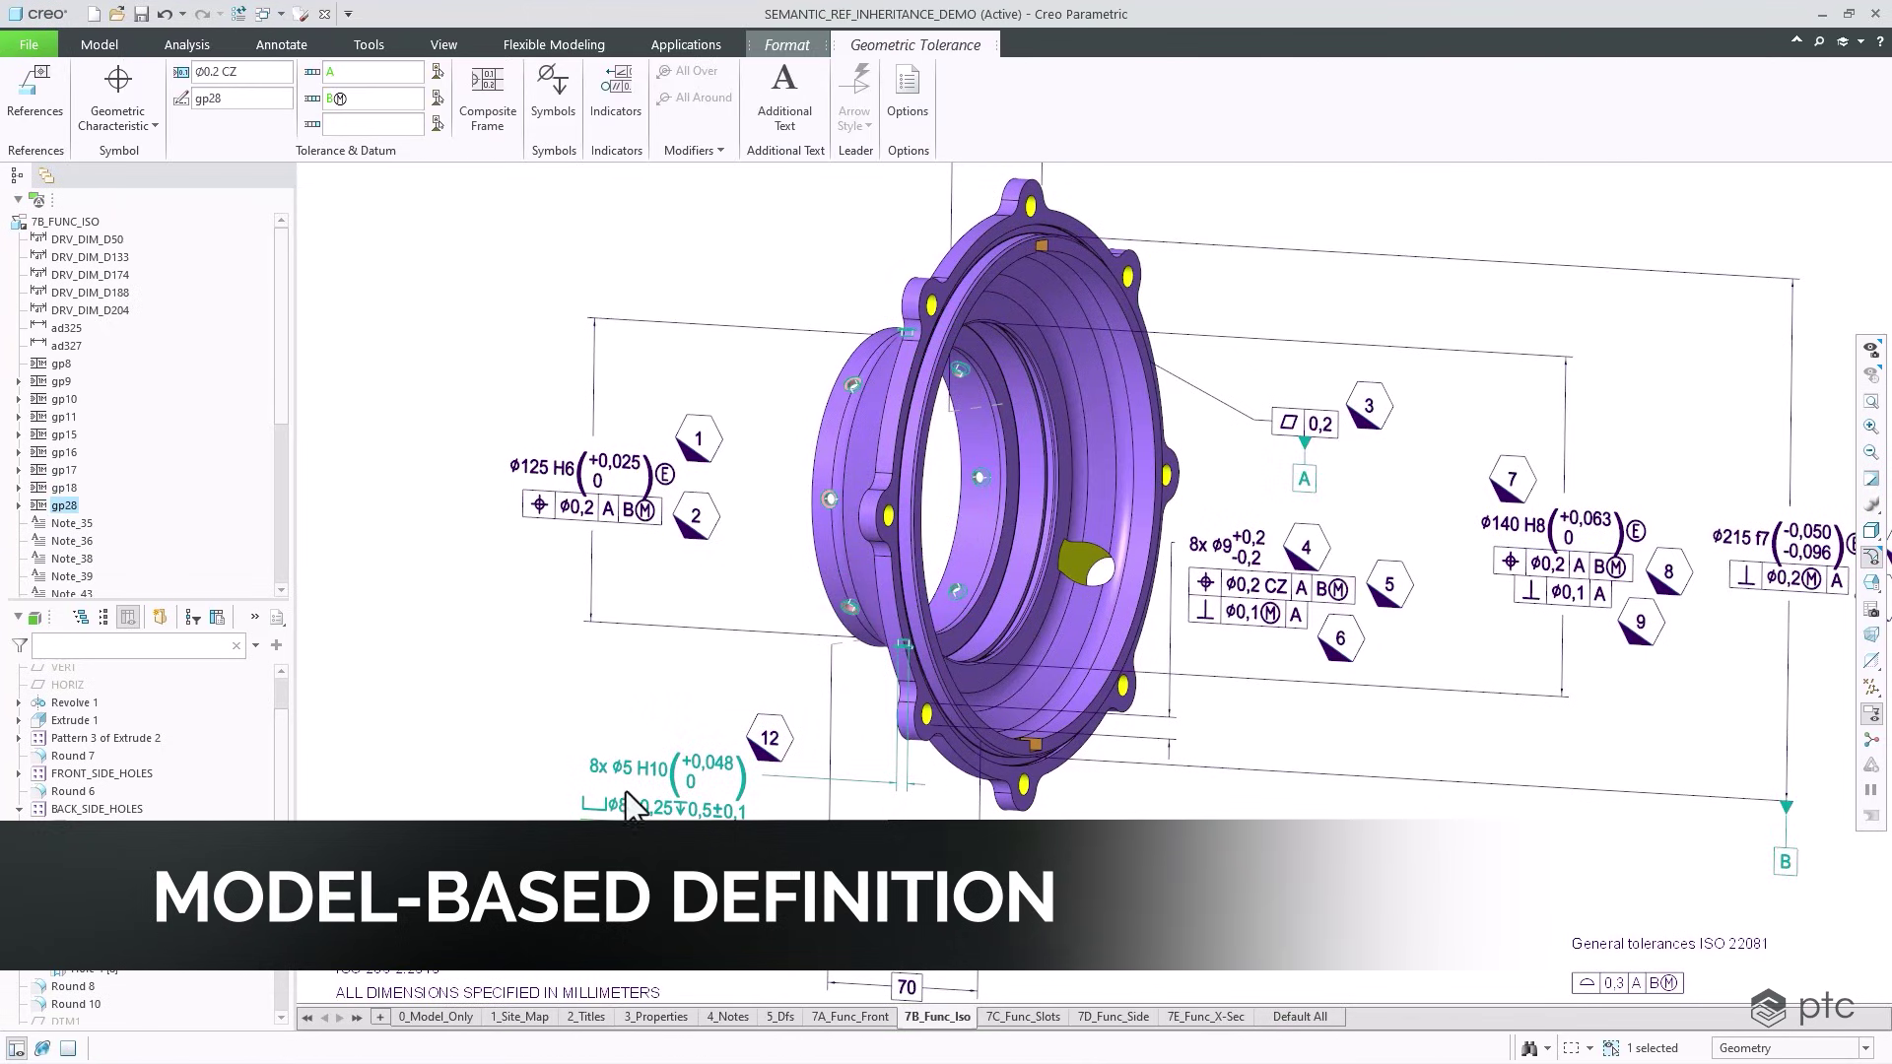
left_click(50, 122)
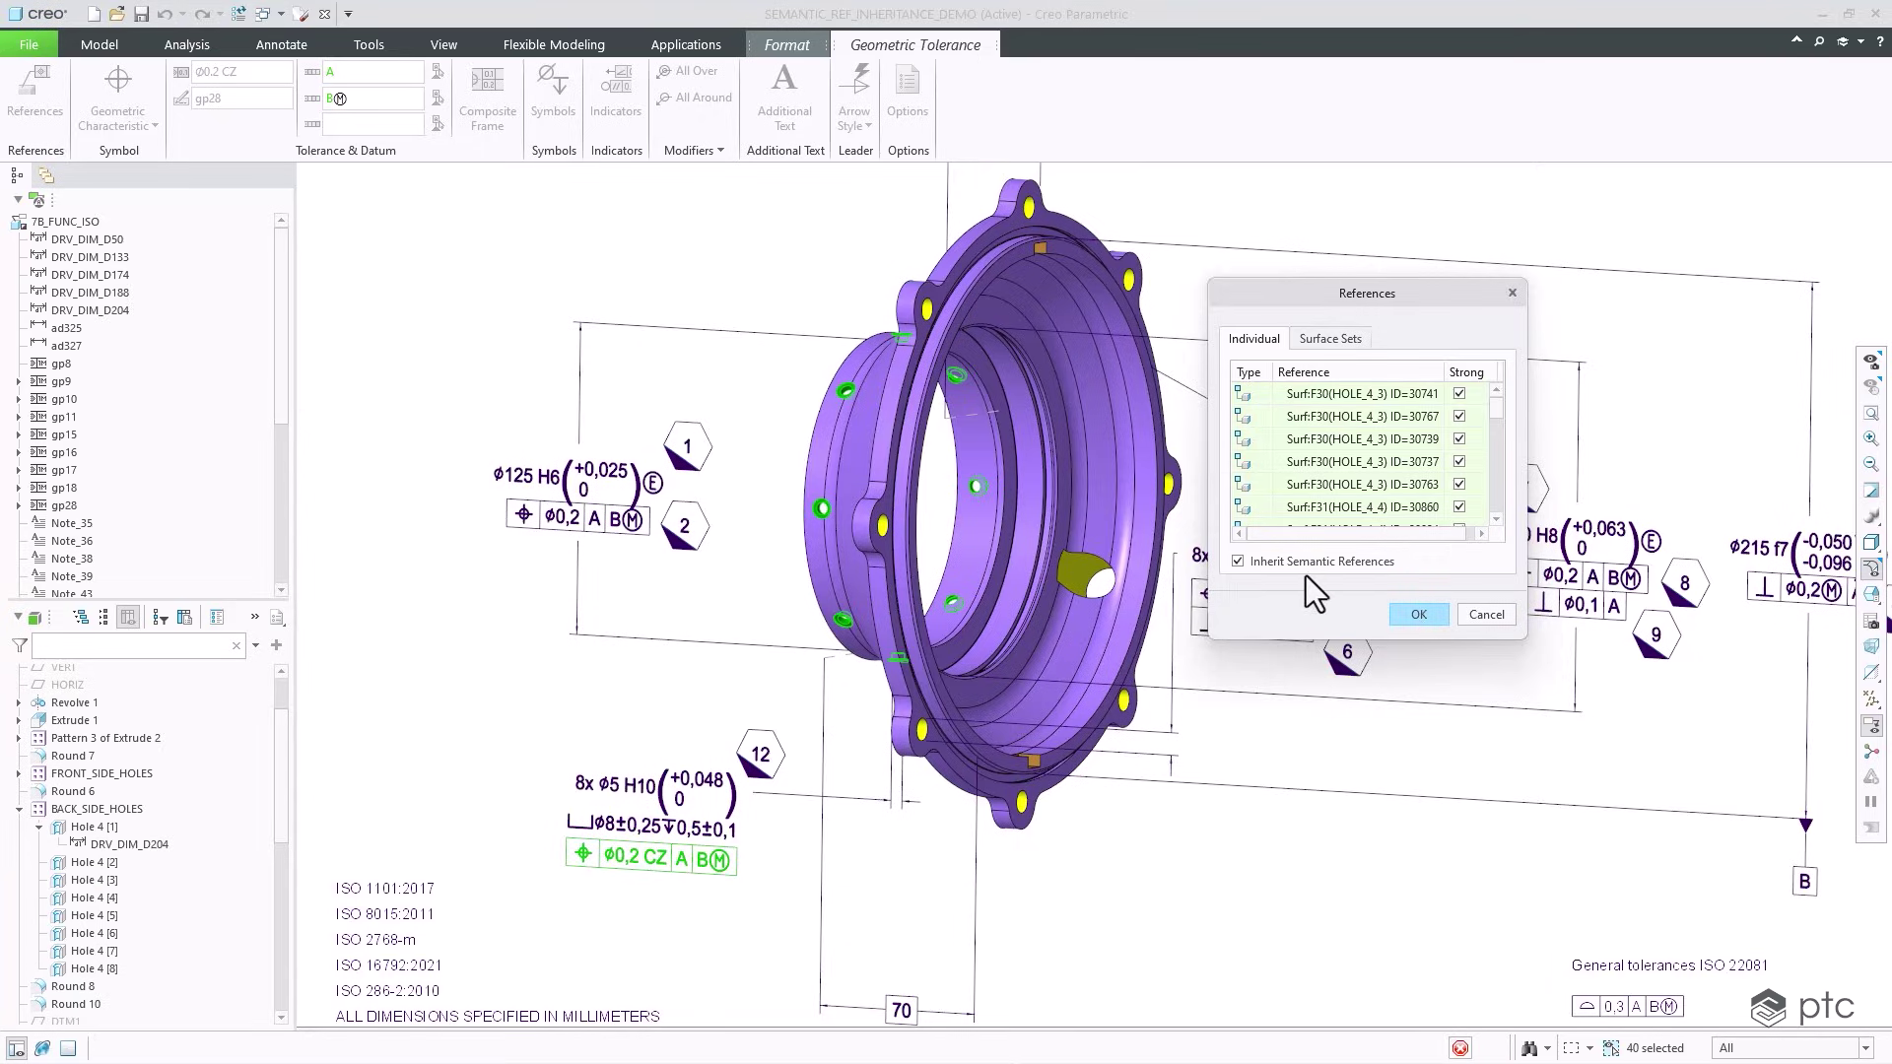
Step: Accept the inherited references and move the 3x Ø8 H8 annotation up and right, clear of the flange
left_click(1405, 612)
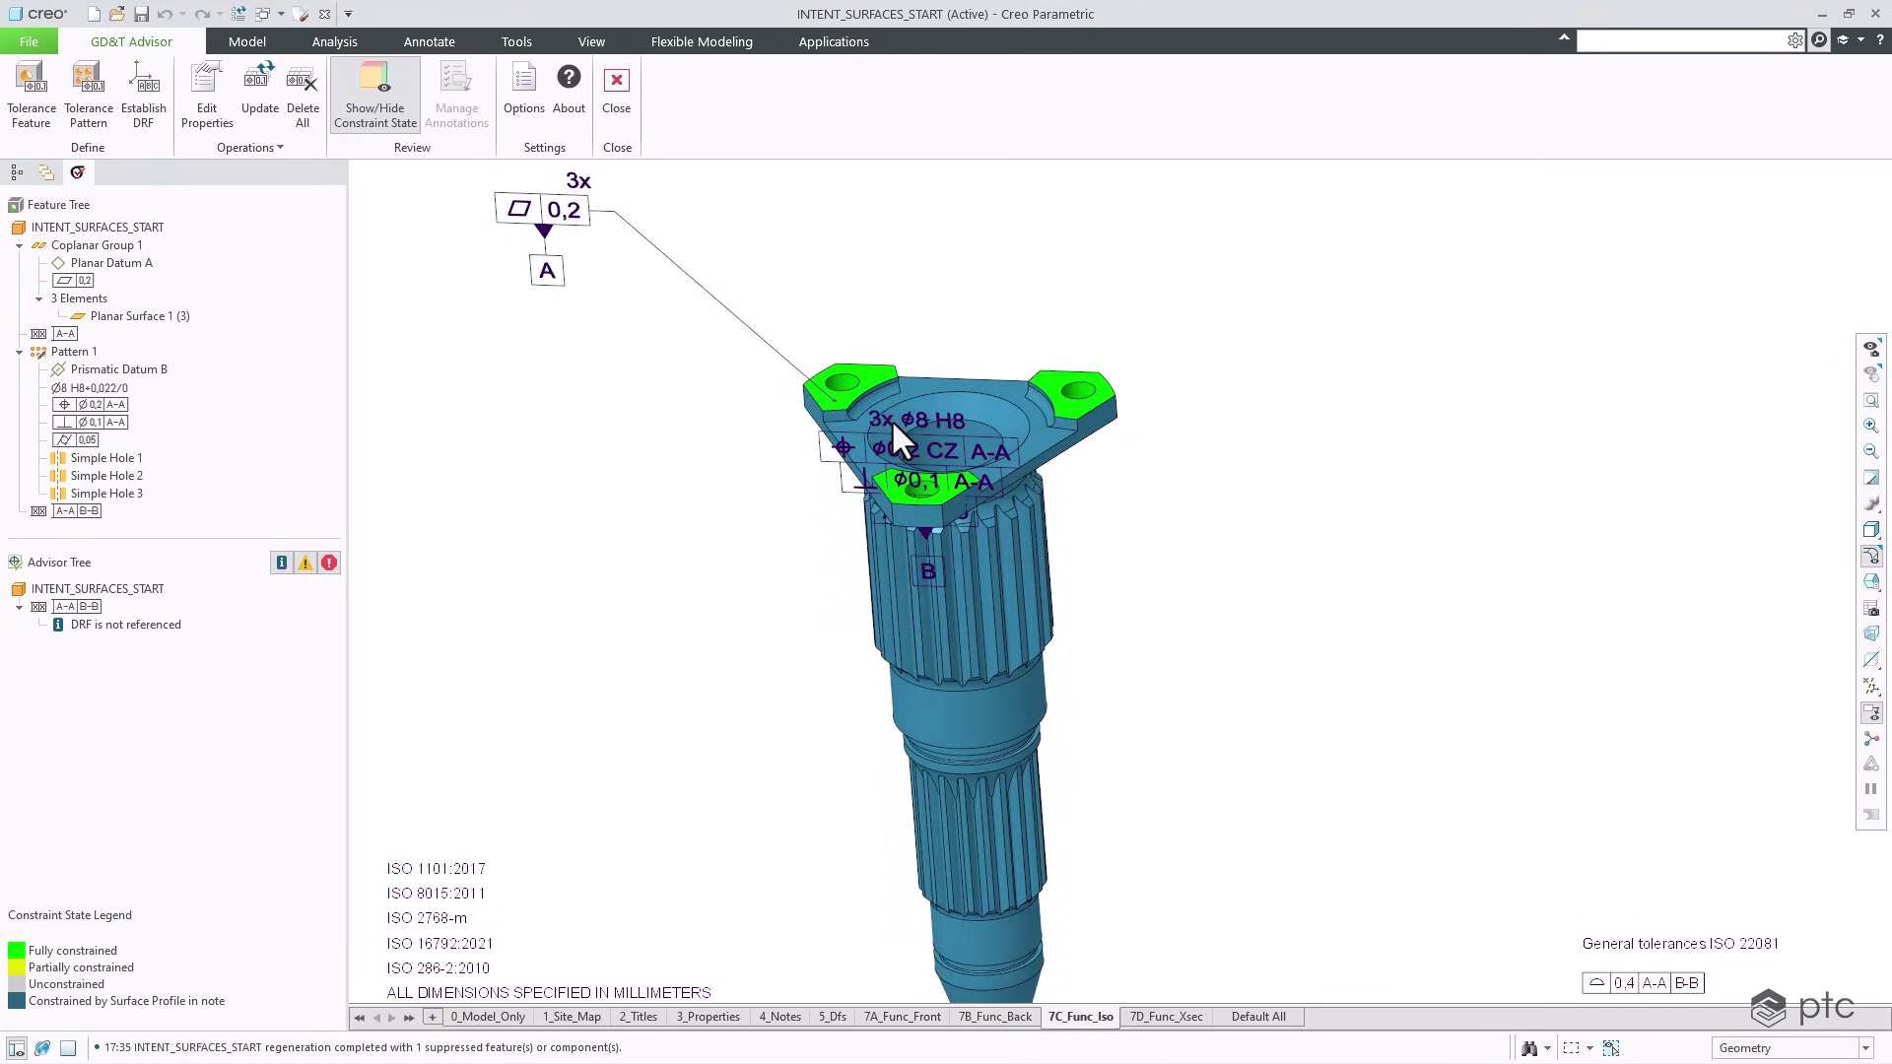
left_click(893, 420)
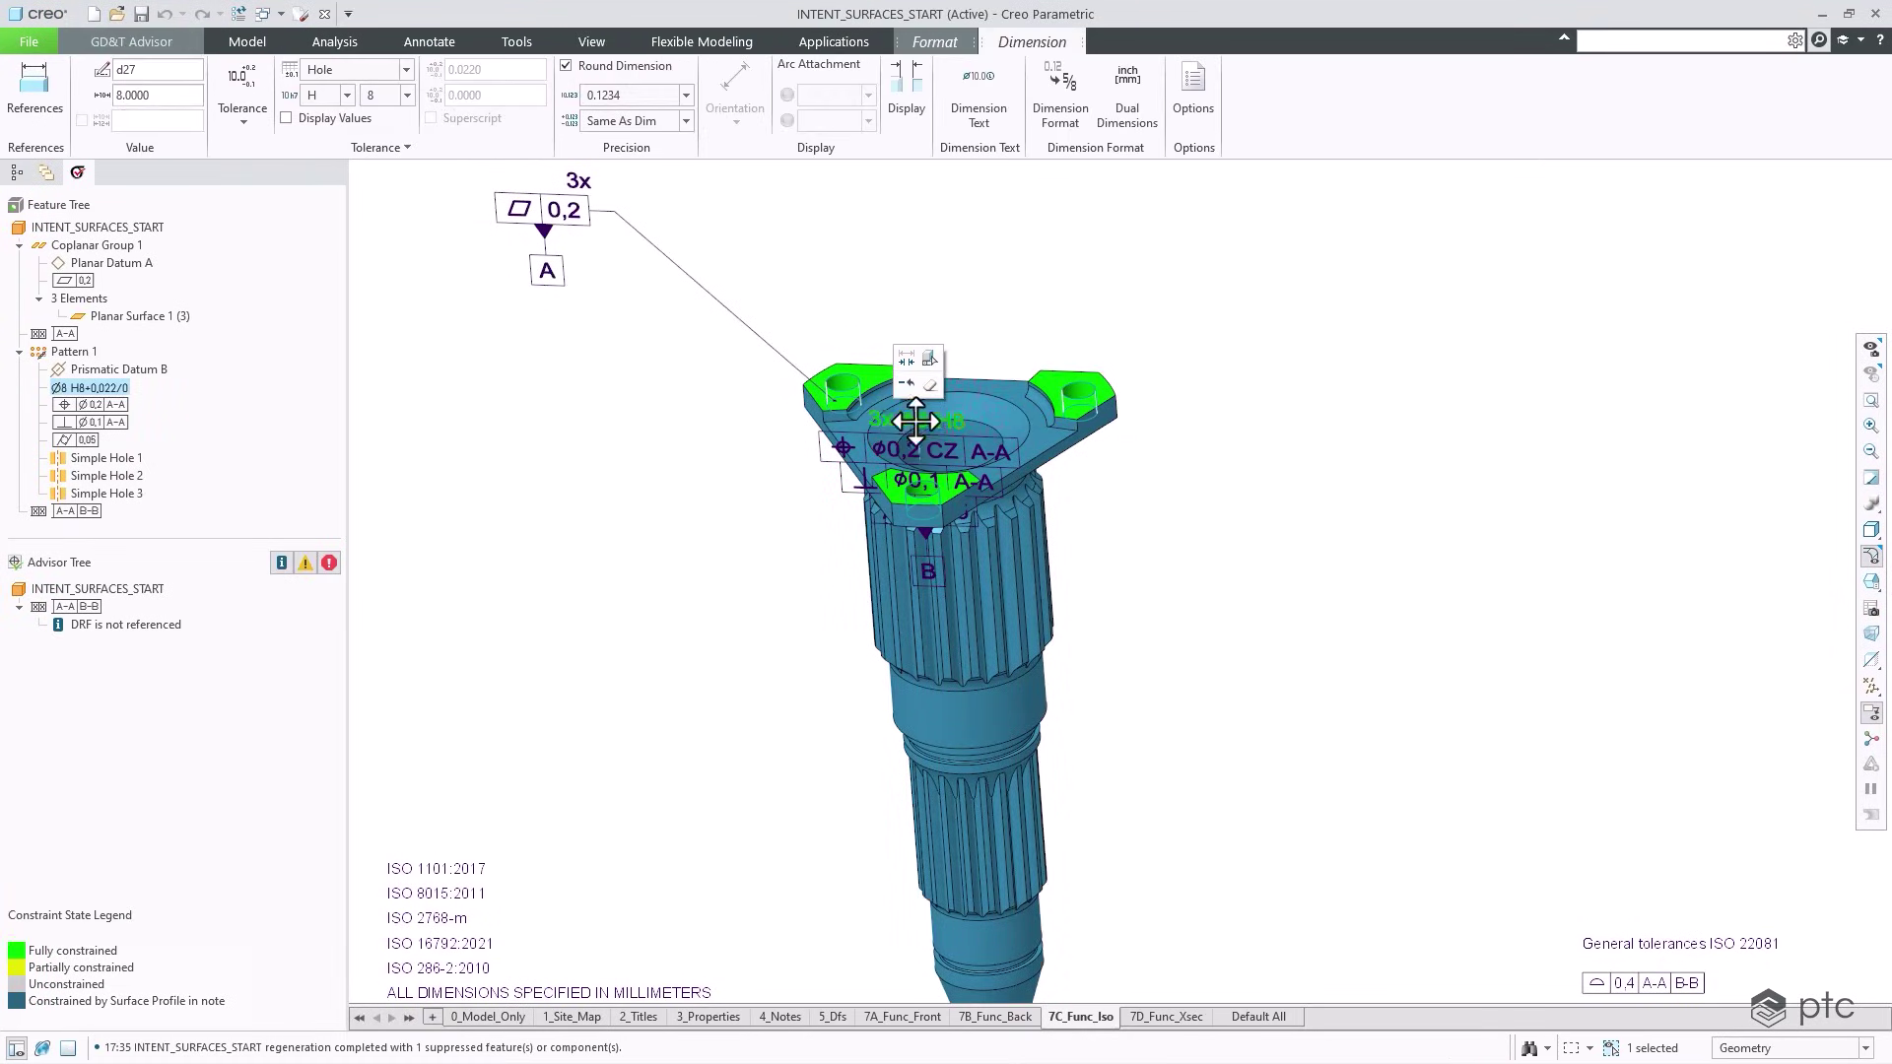
mouse_move(899, 422)
left_mouse_down()
mouse_move(983, 304)
mouse_move(1216, 270)
left_mouse_up()
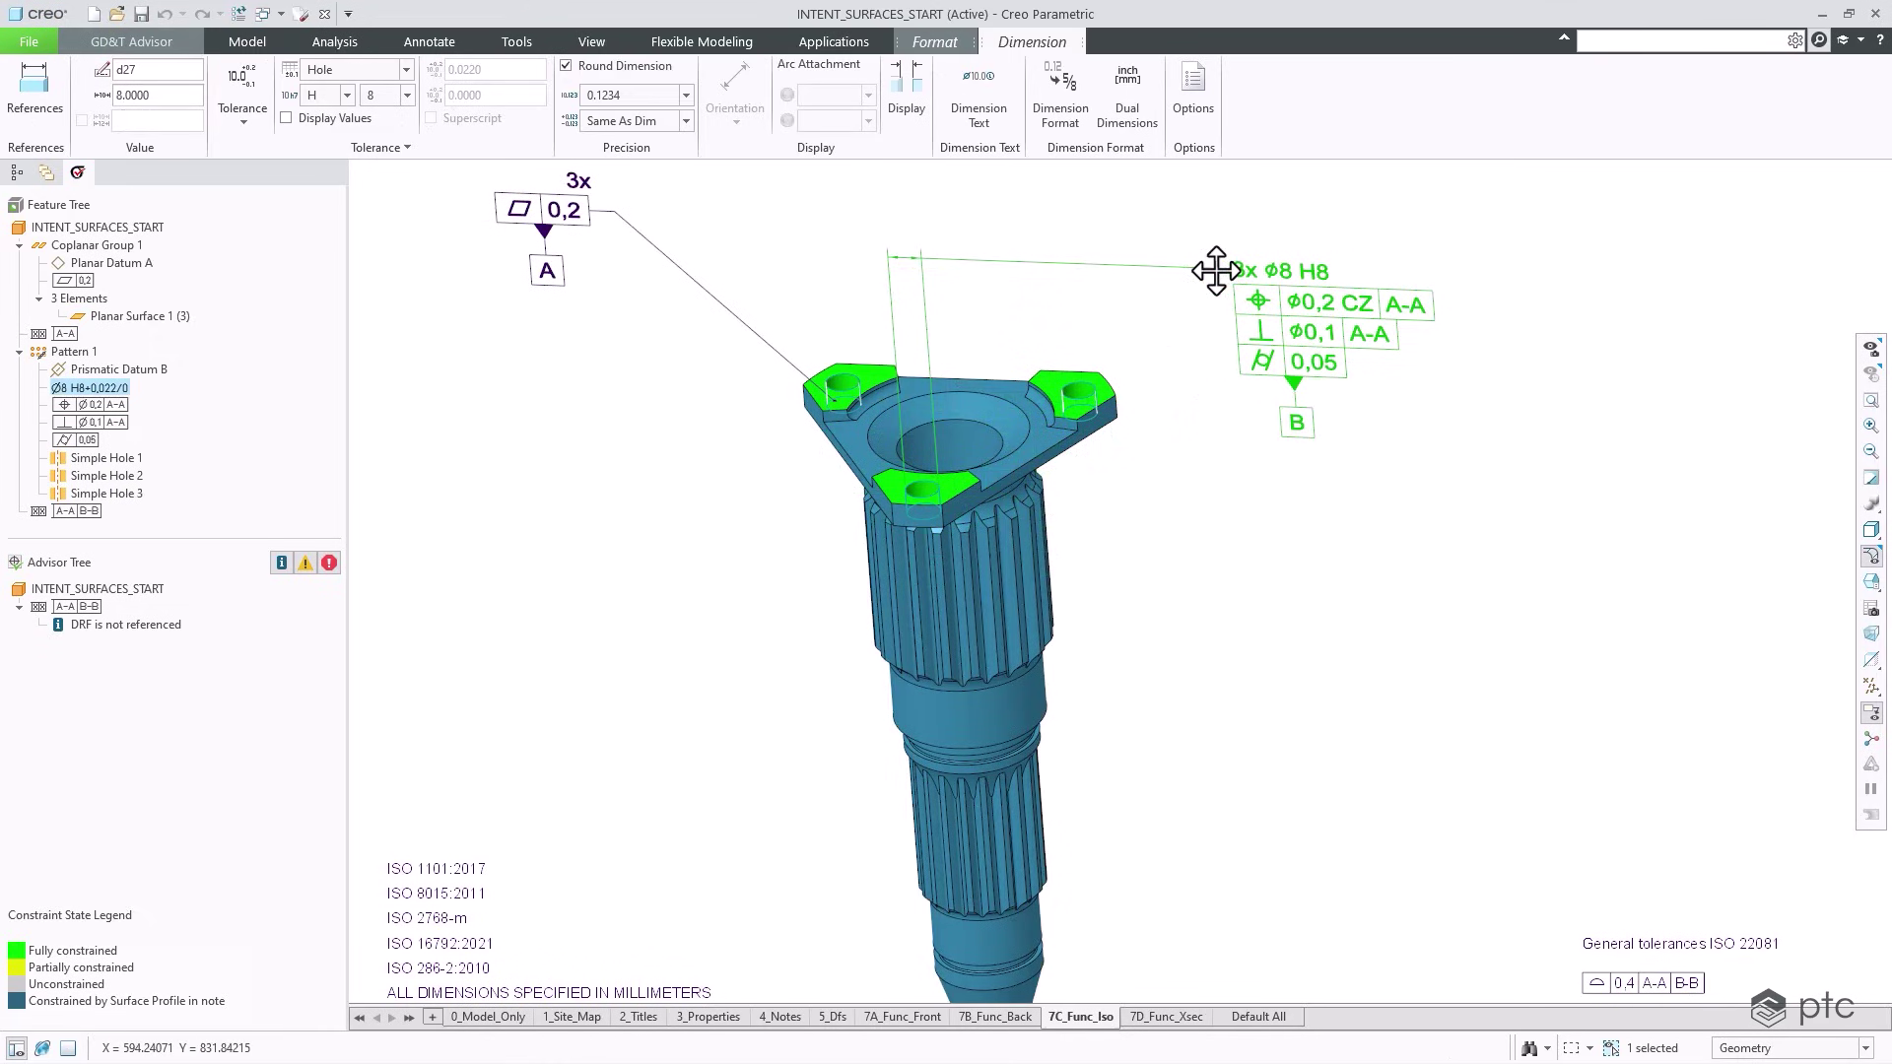
left_click(1190, 469)
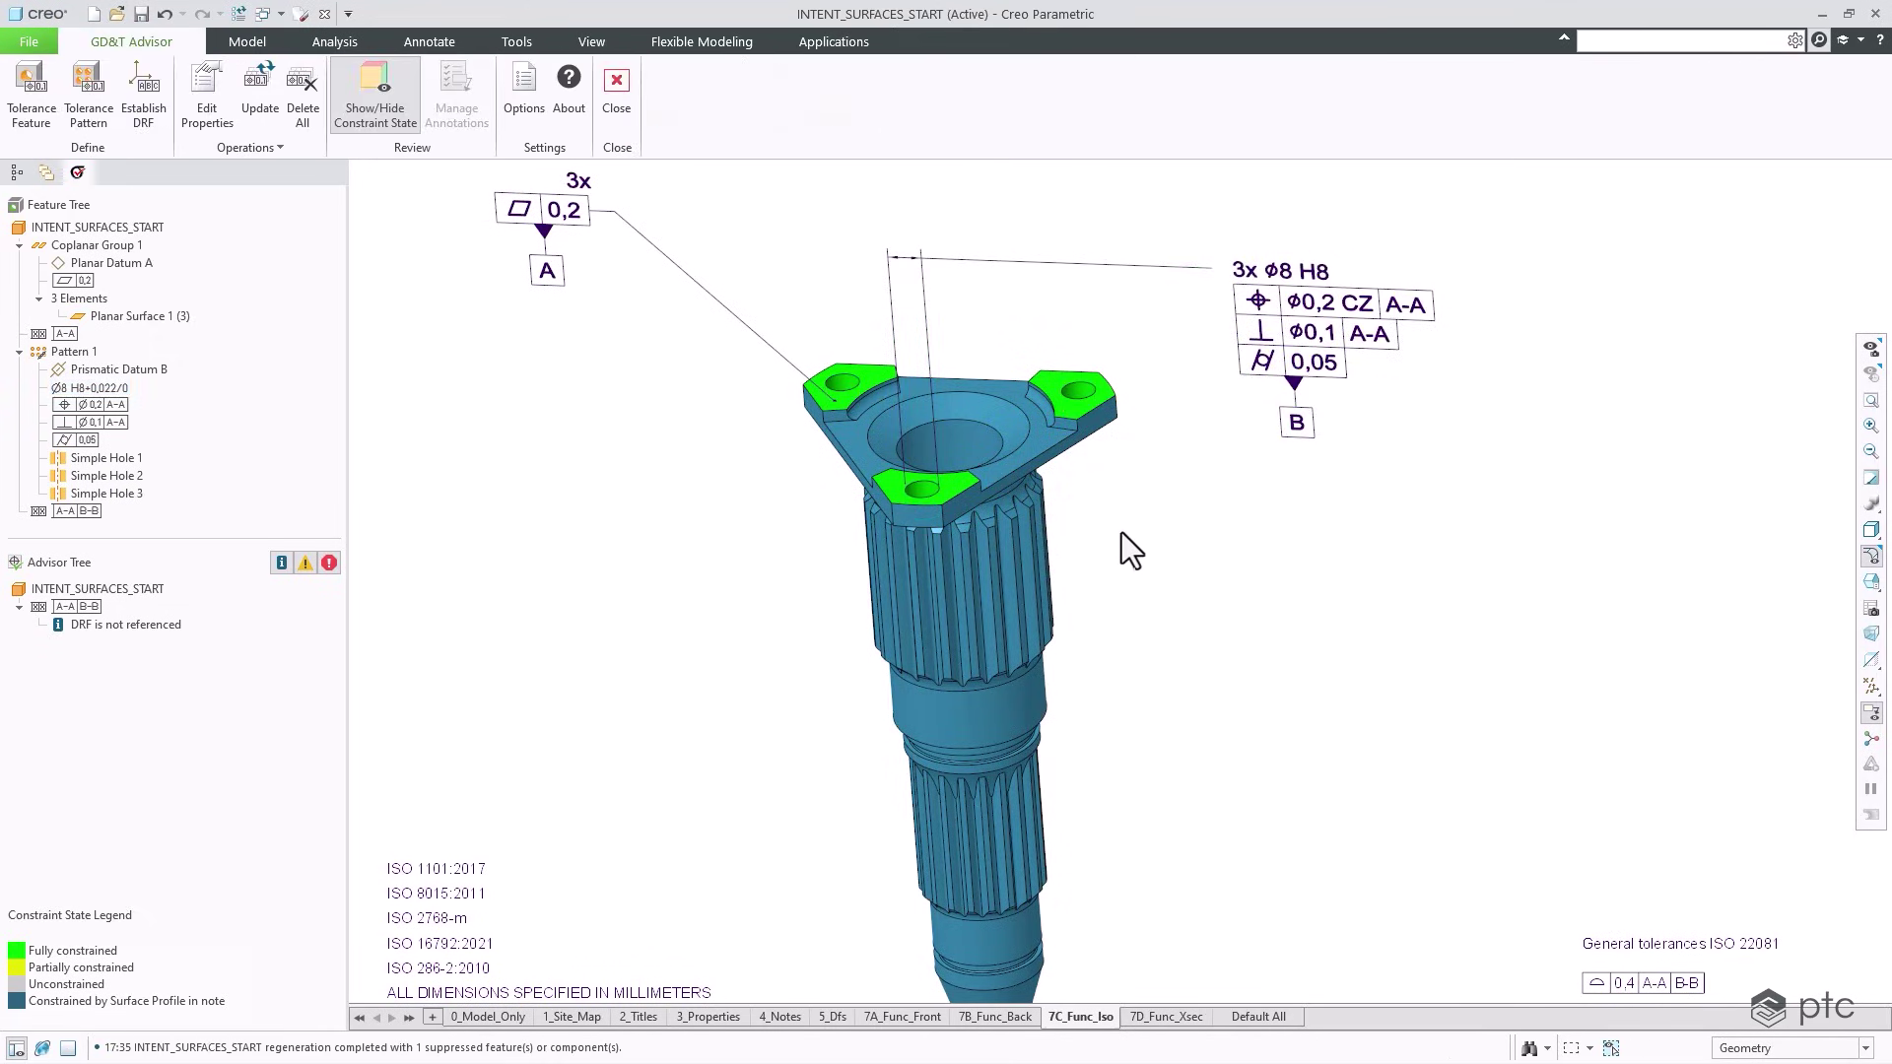
right_click(1023, 594)
Step: Select IntentSrf:F95(SOLIDIFY_2) spline surfaces from the list and make them an extruded tolerance feature
left_click(1092, 632)
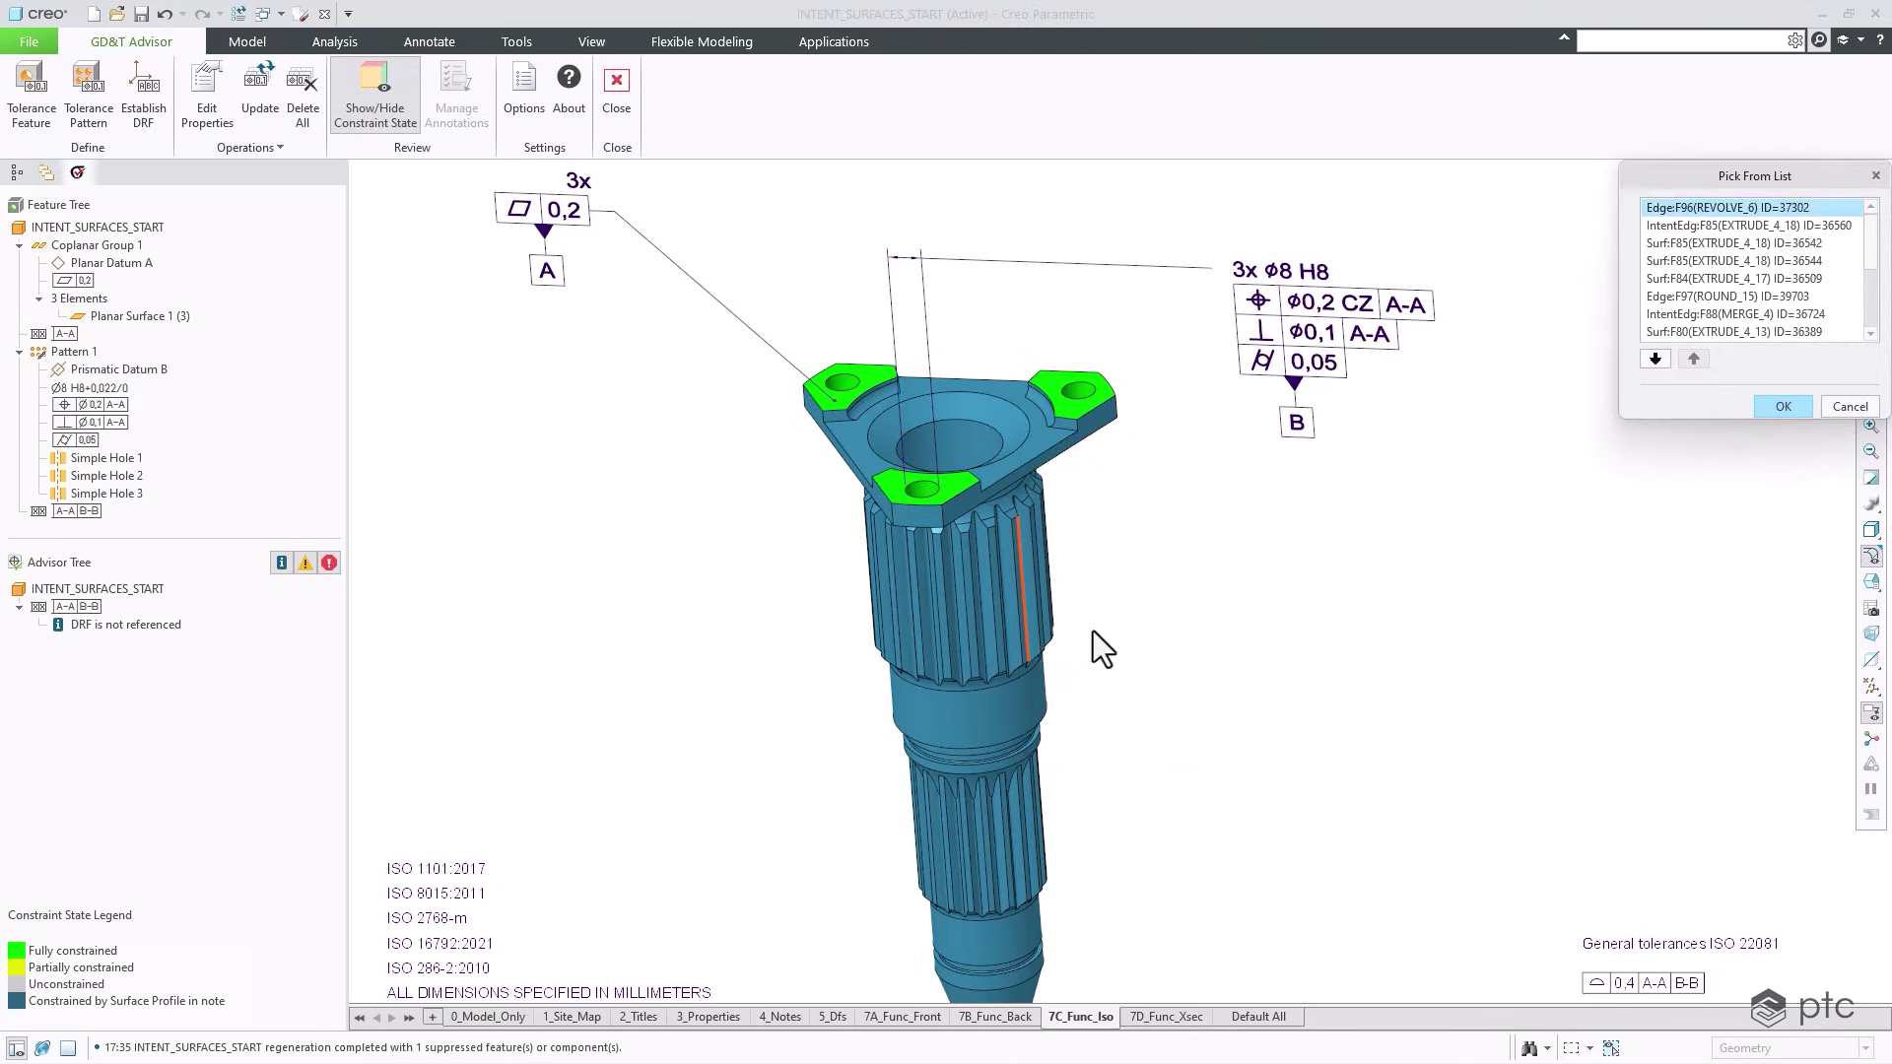
scroll(1729, 286, "down", 1)
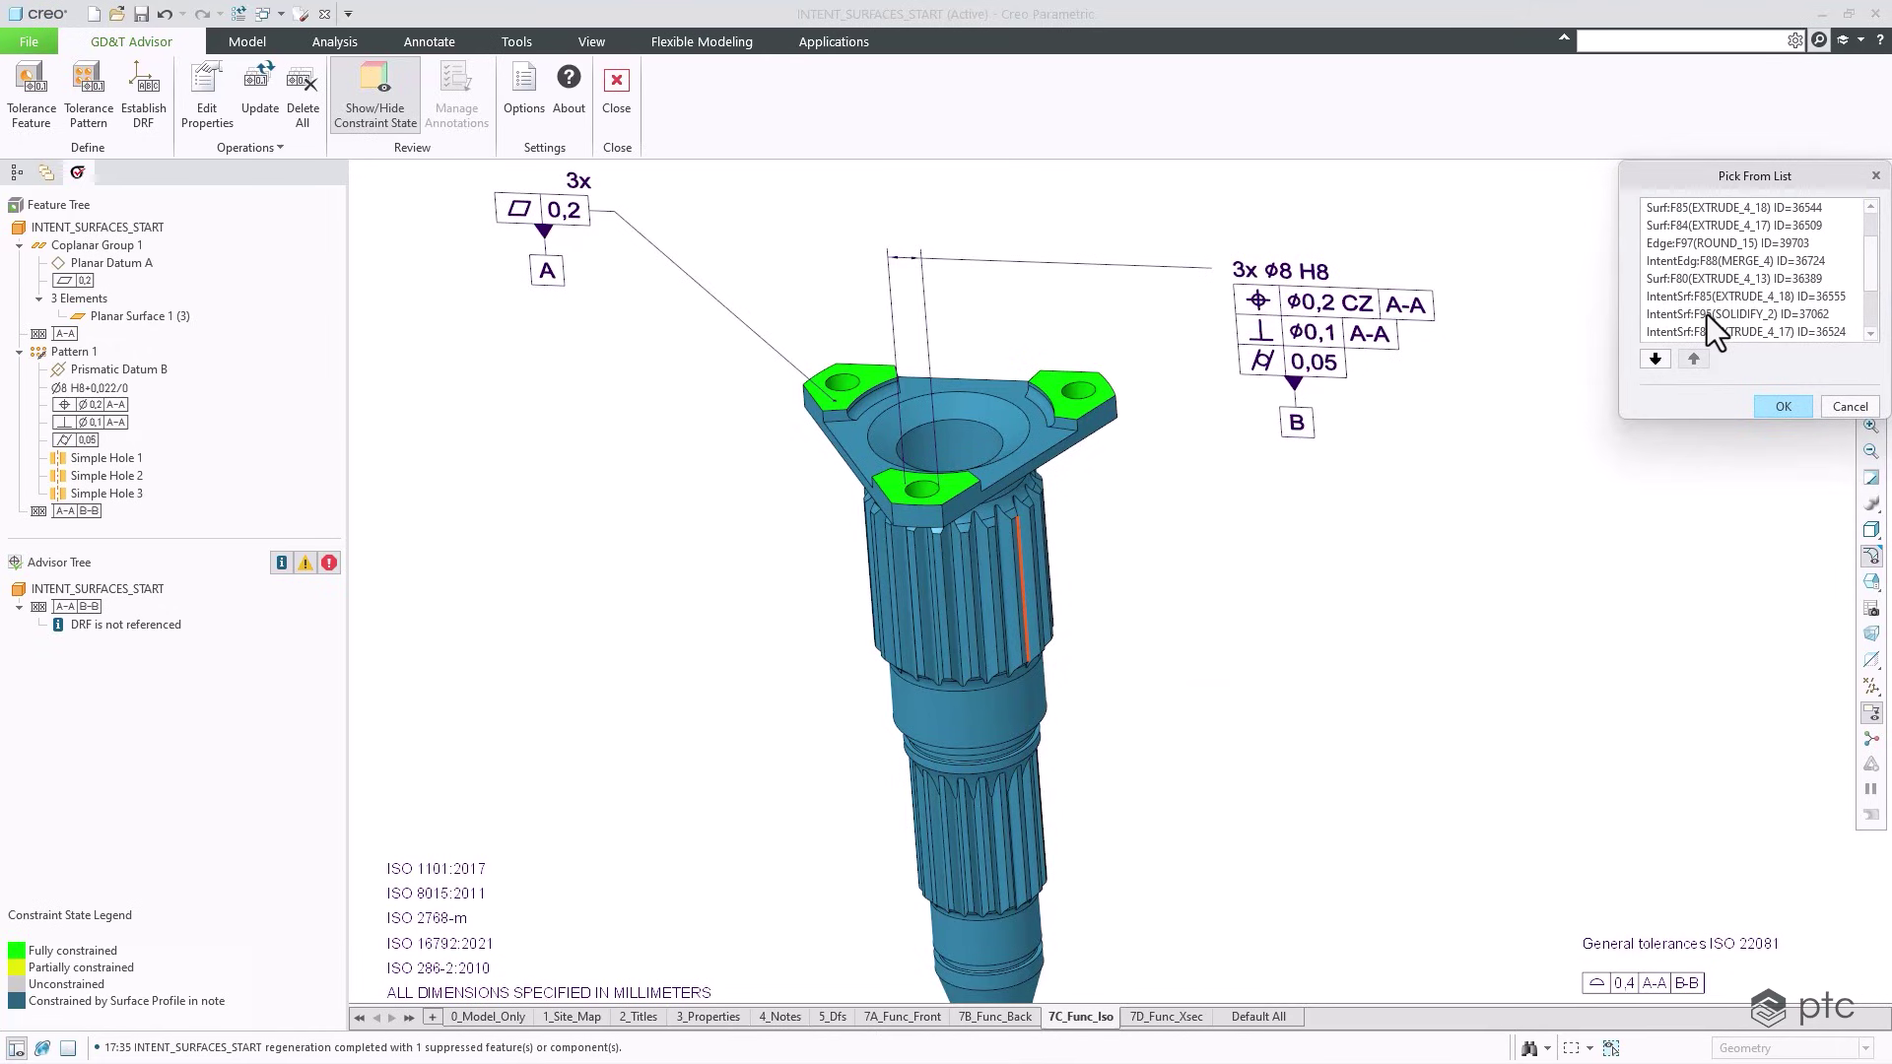
left_click(1707, 316)
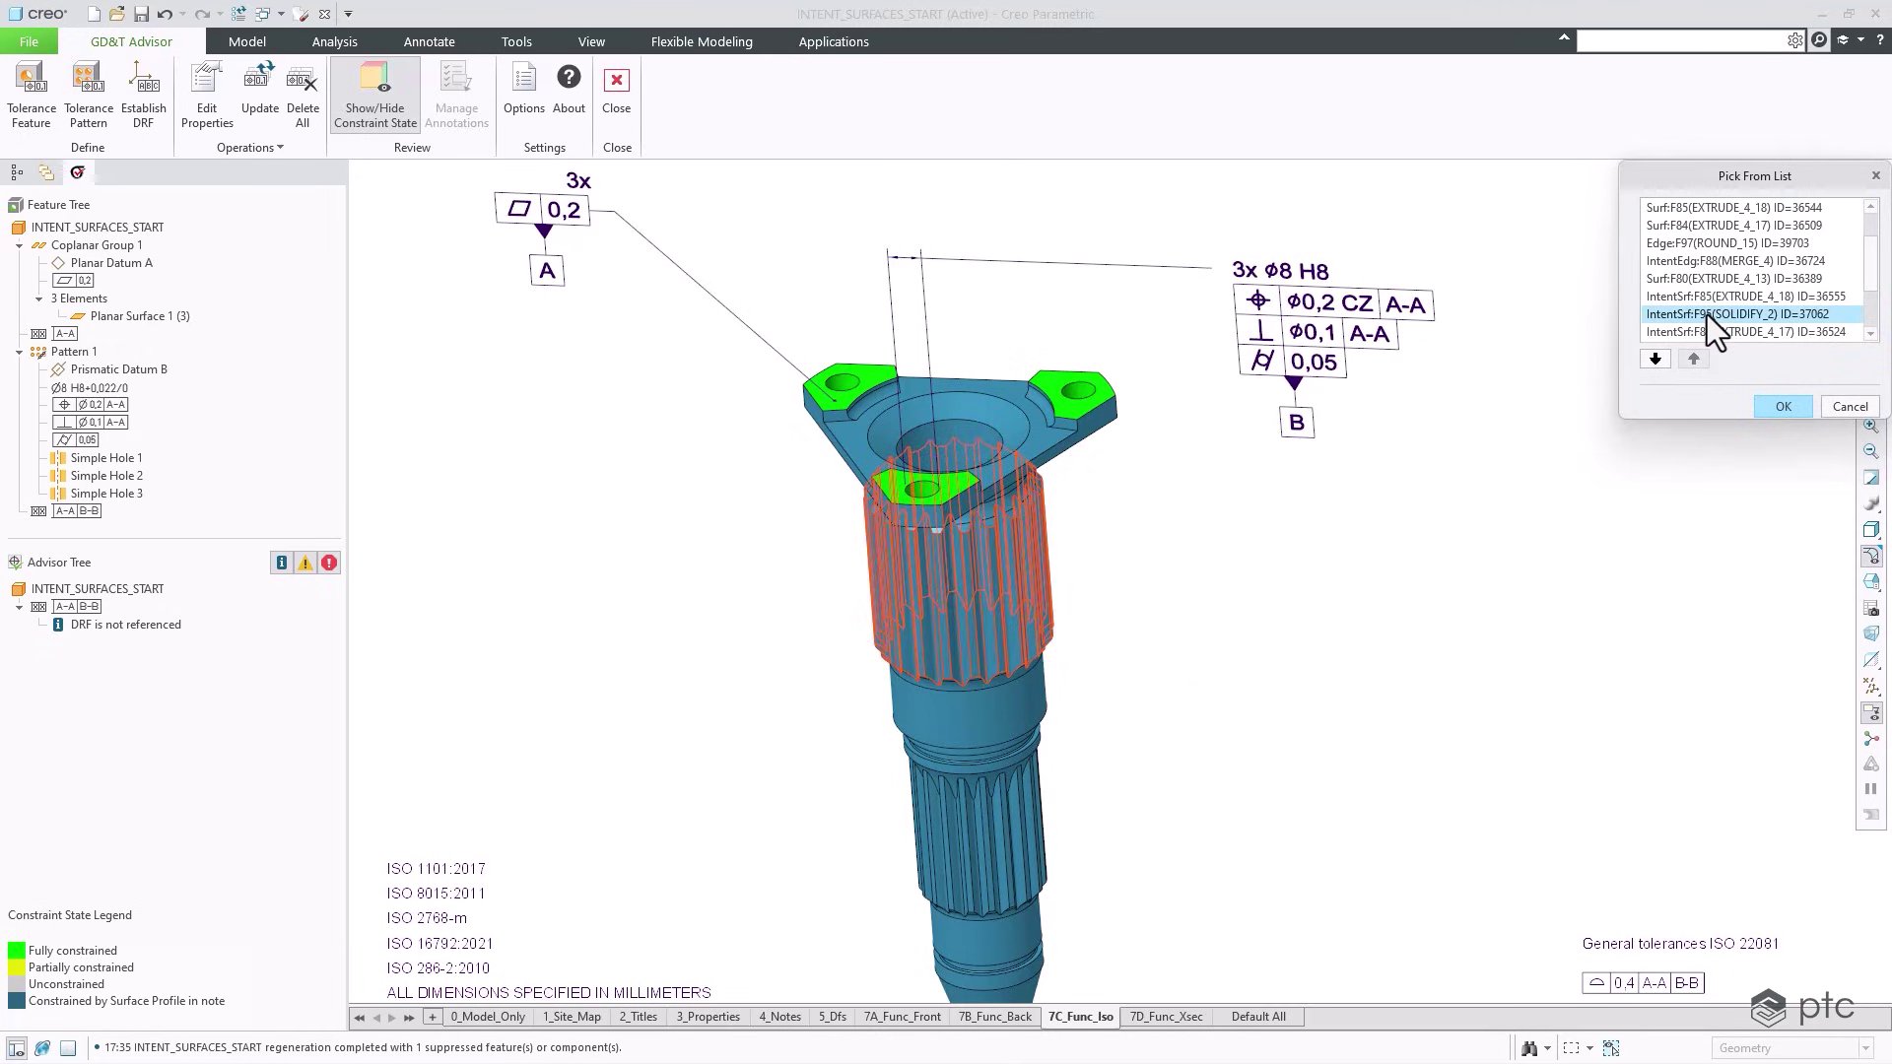
left_click(1778, 403)
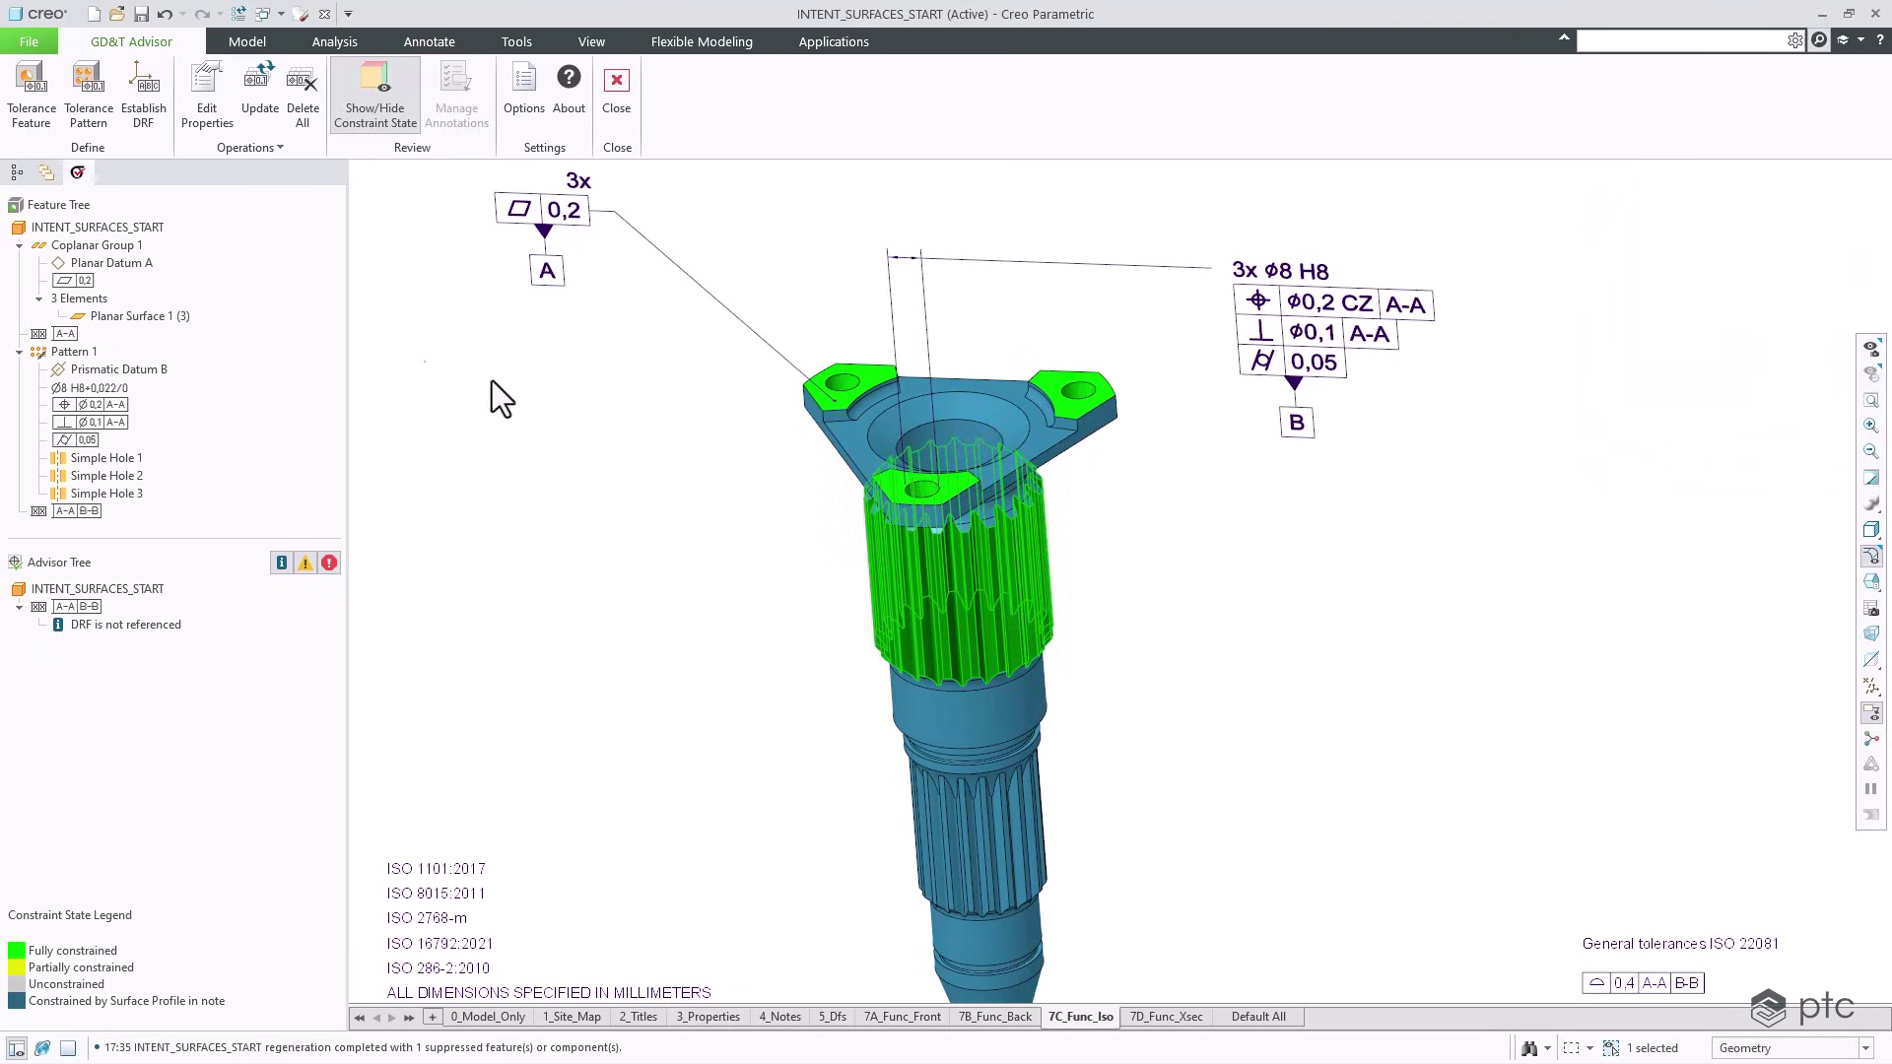
left_click(38, 110)
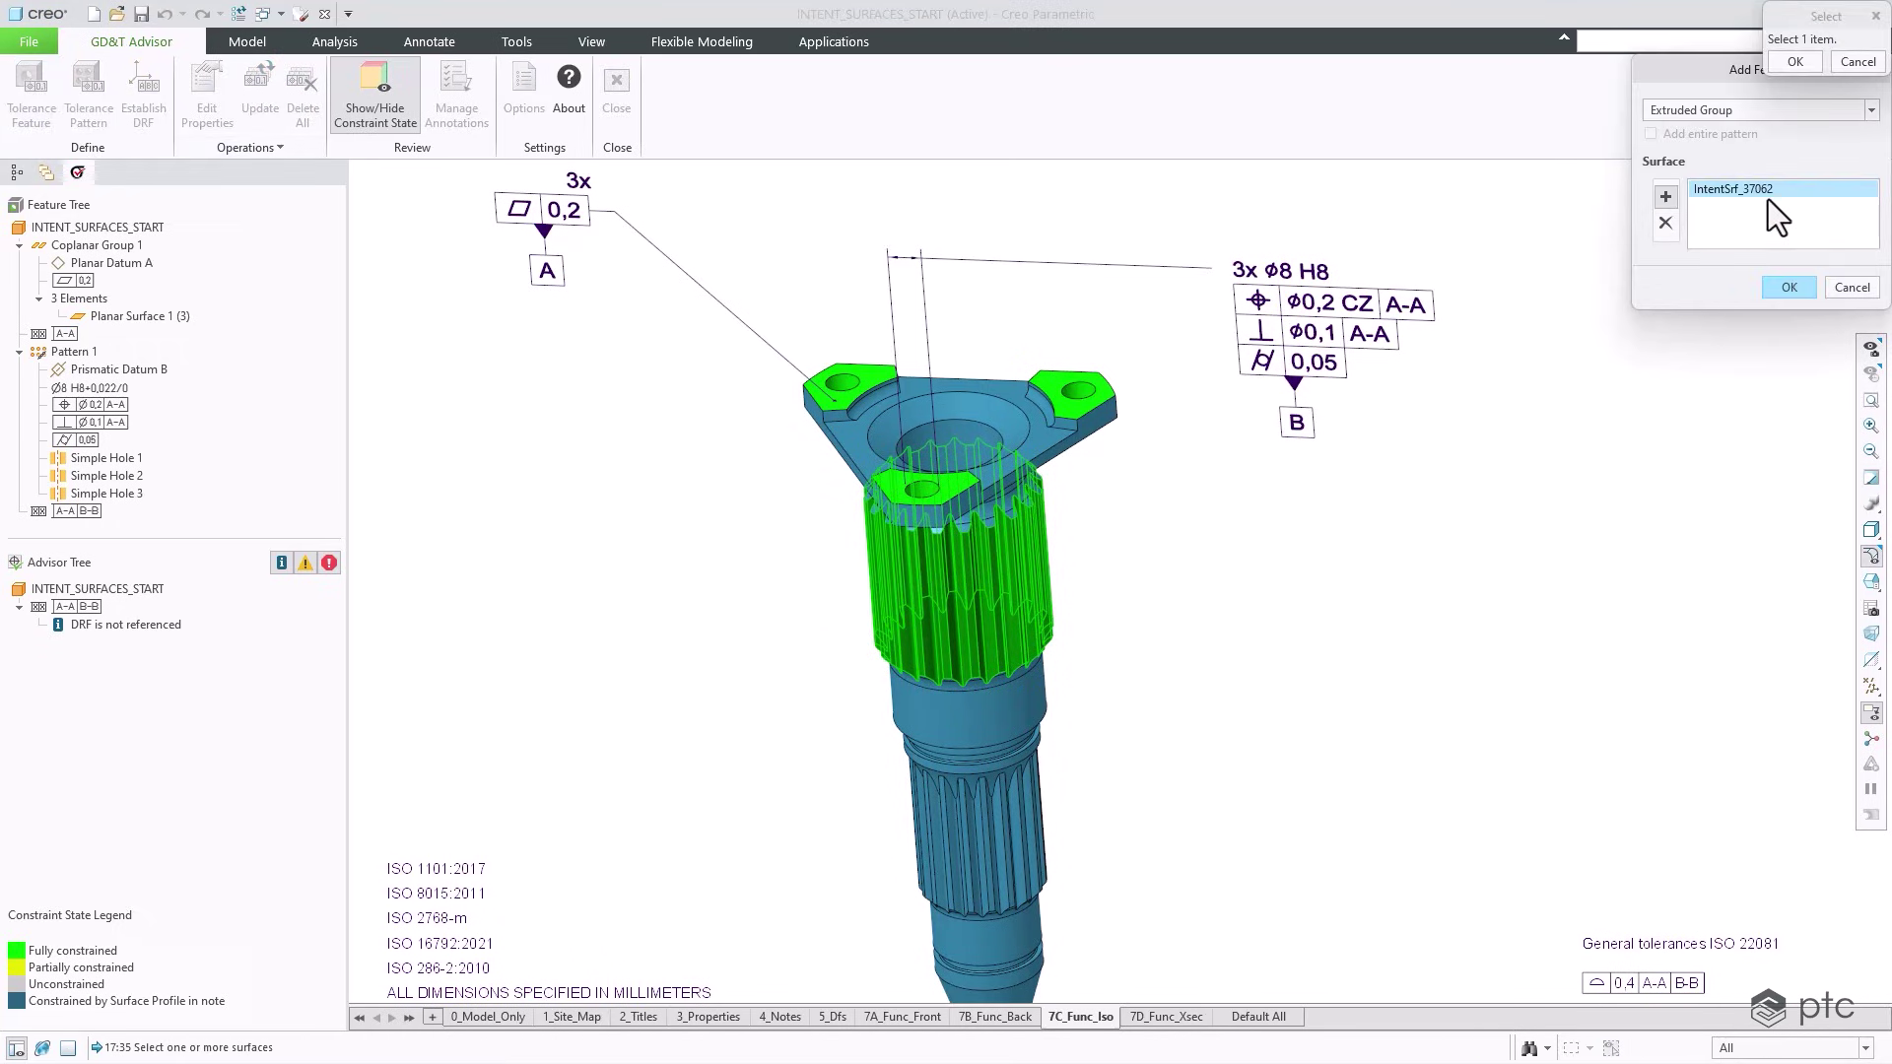
left_click(1788, 288)
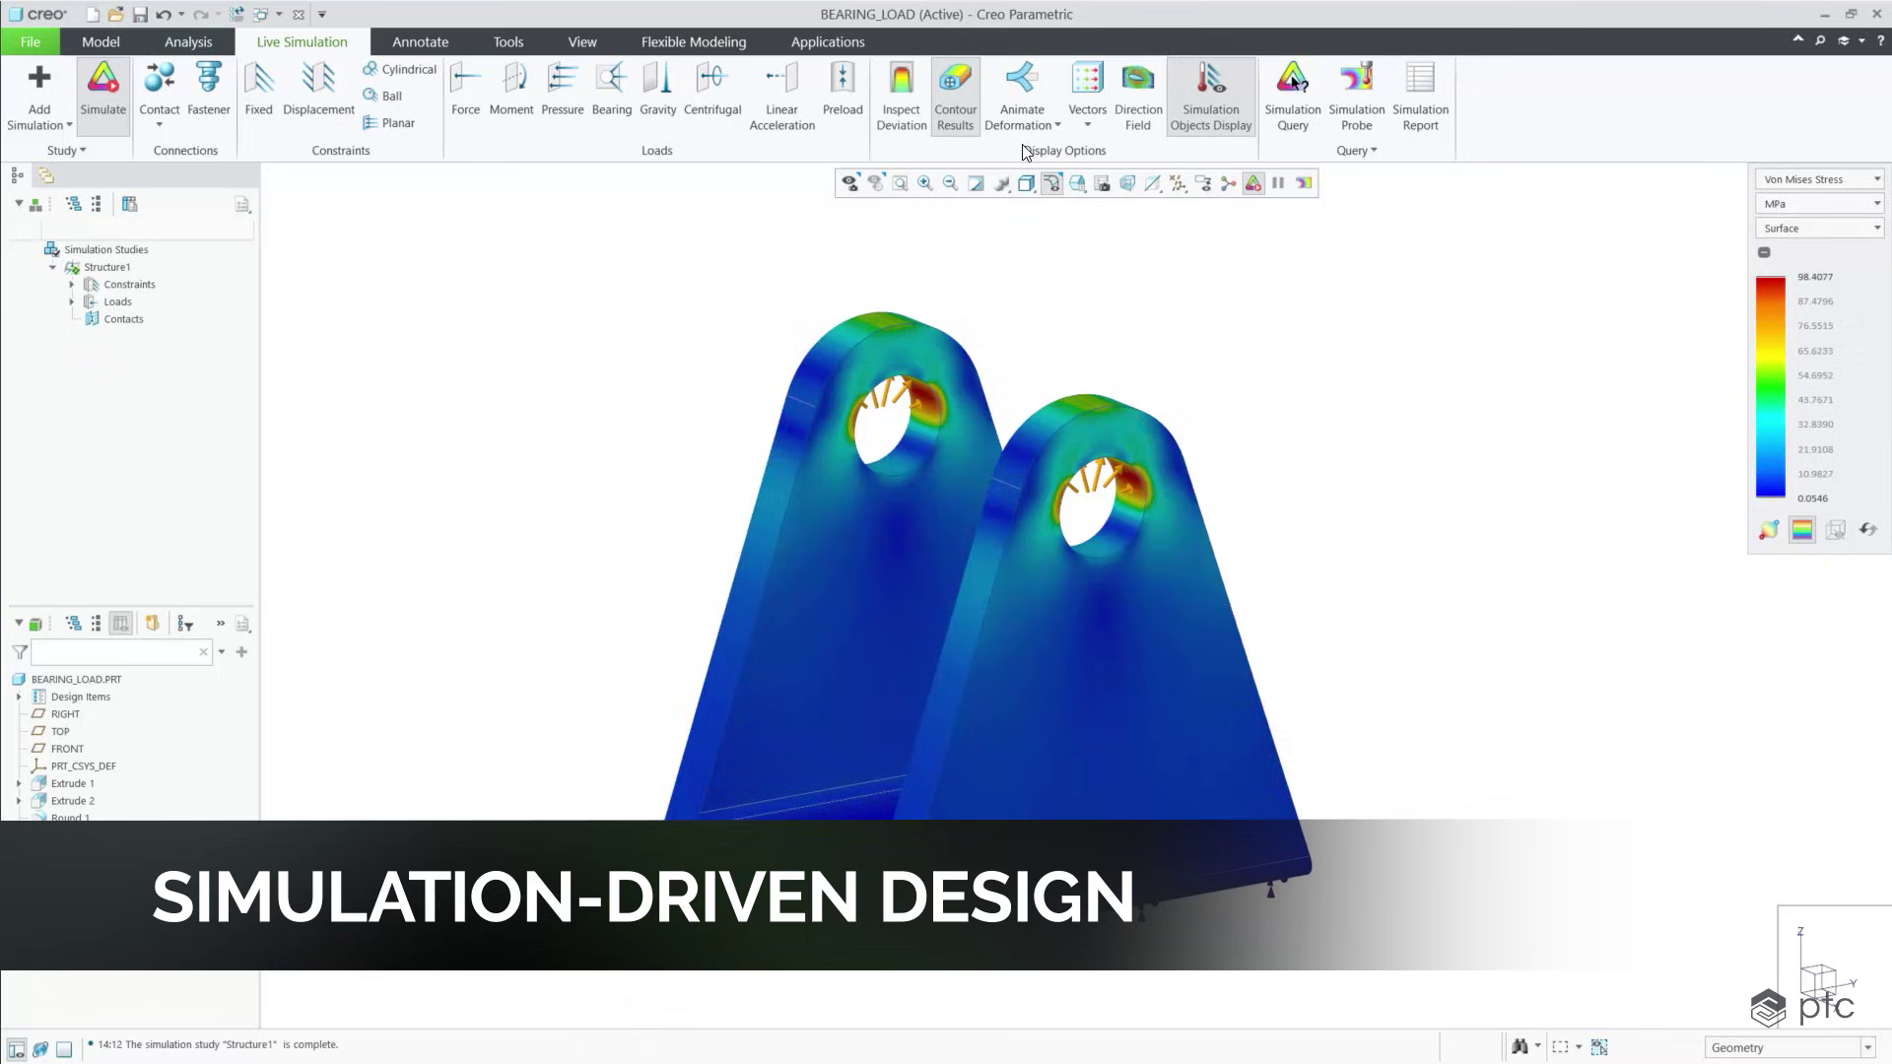
Step: Animate the bearing bracket's deformation result in Live Simulation
left_click(1021, 84)
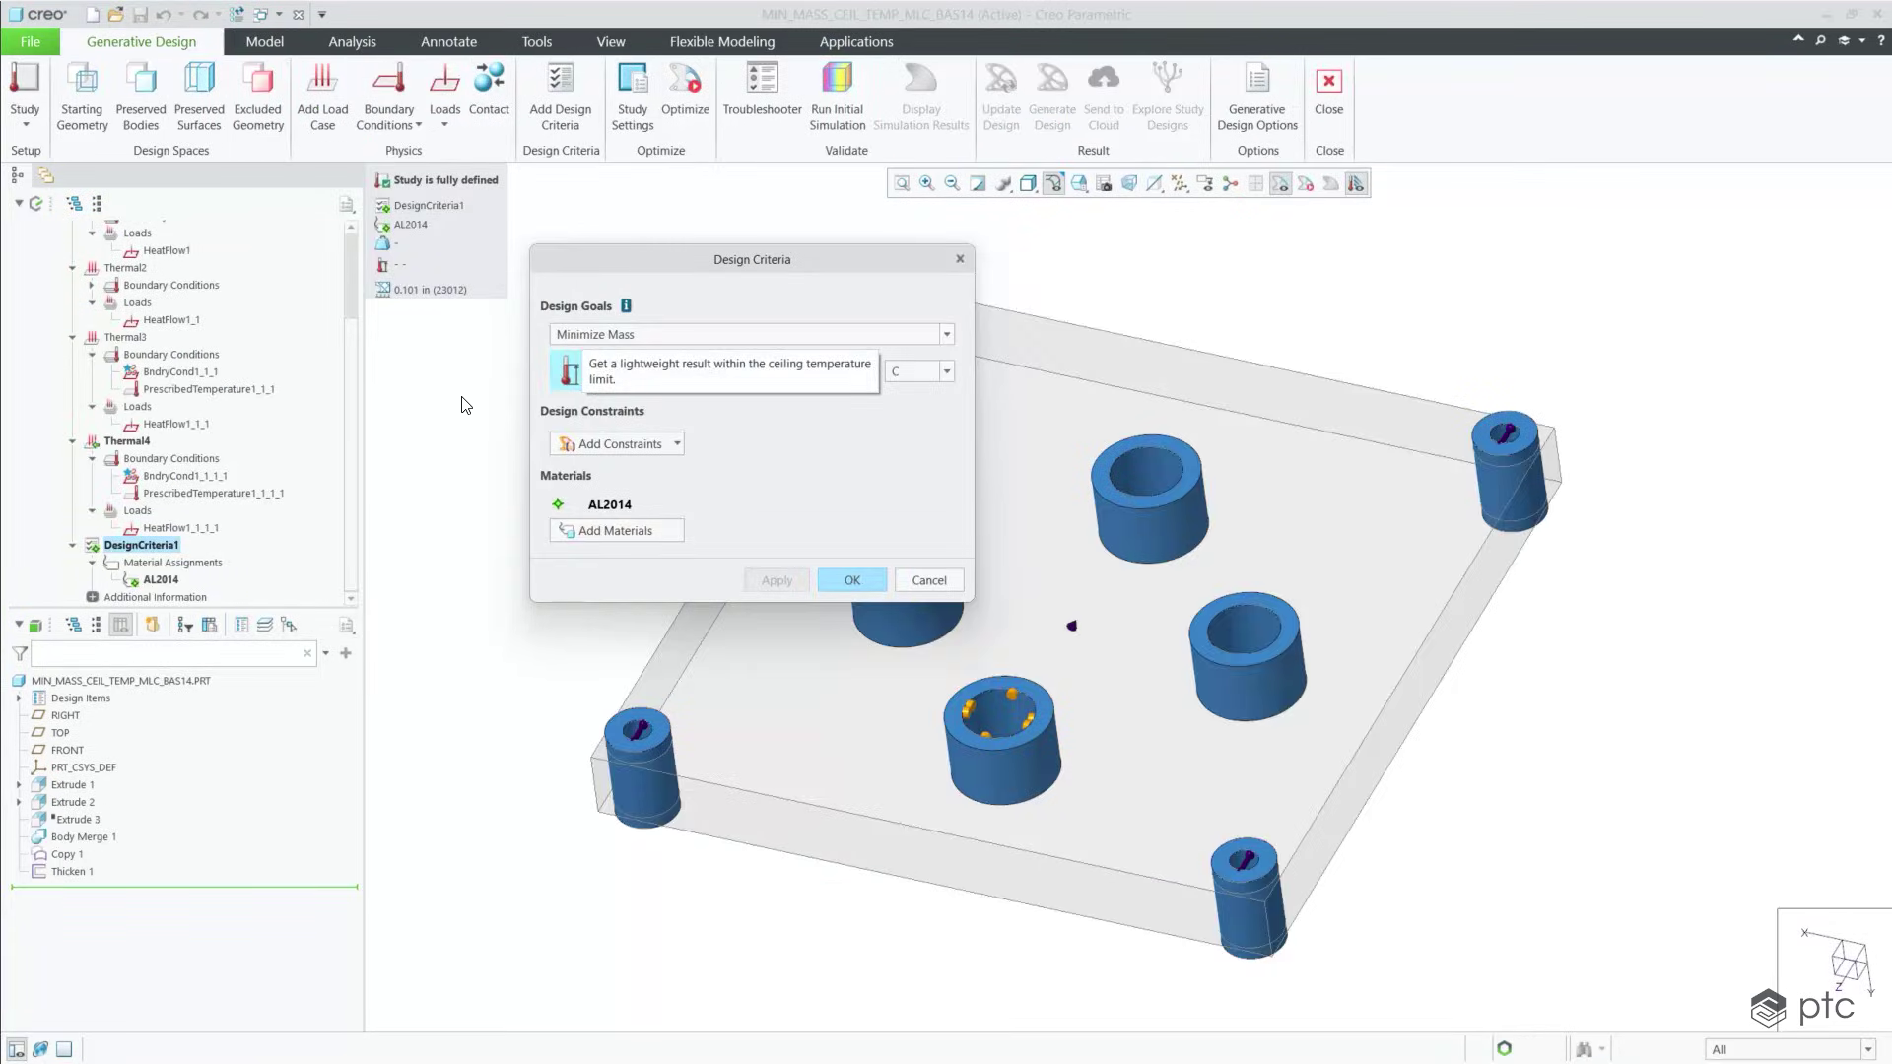
Step: Accept the Minimize Mass AL2014 criteria and display simulation results on the optimized plate
left_click(852, 580)
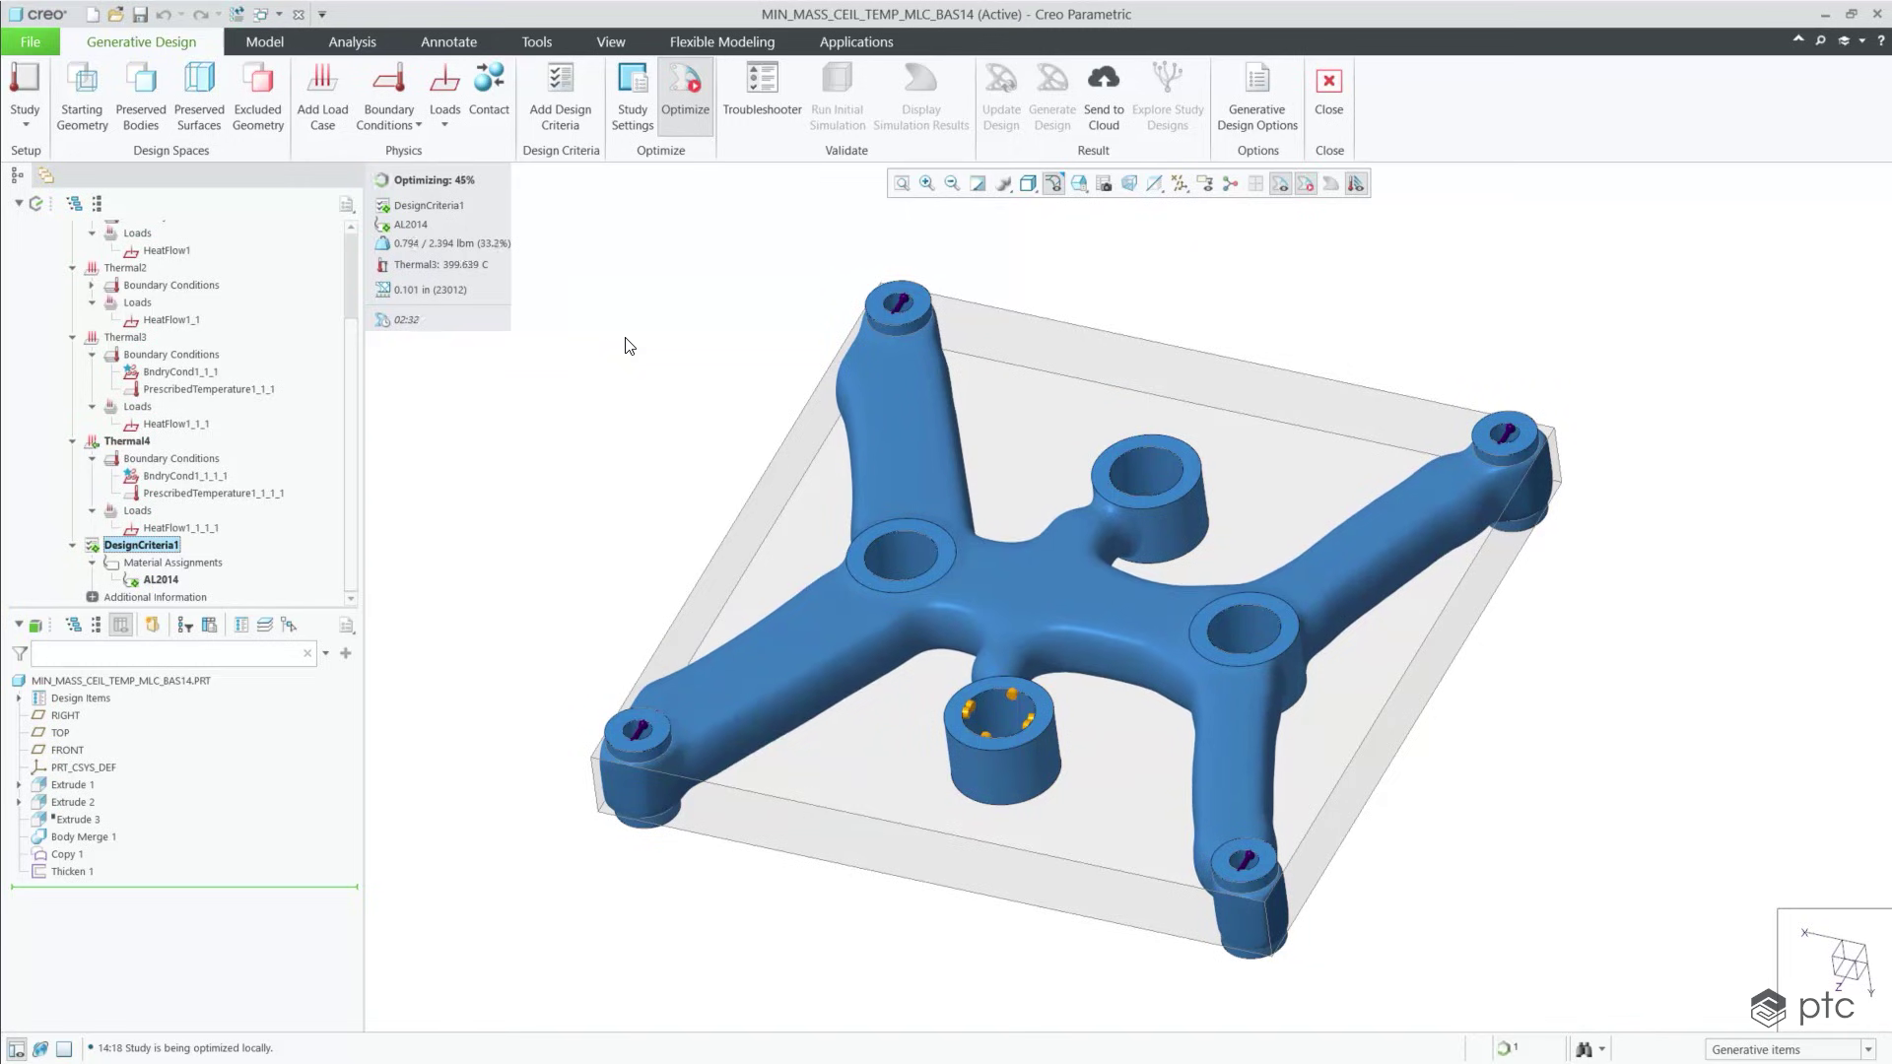
left_click(880, 109)
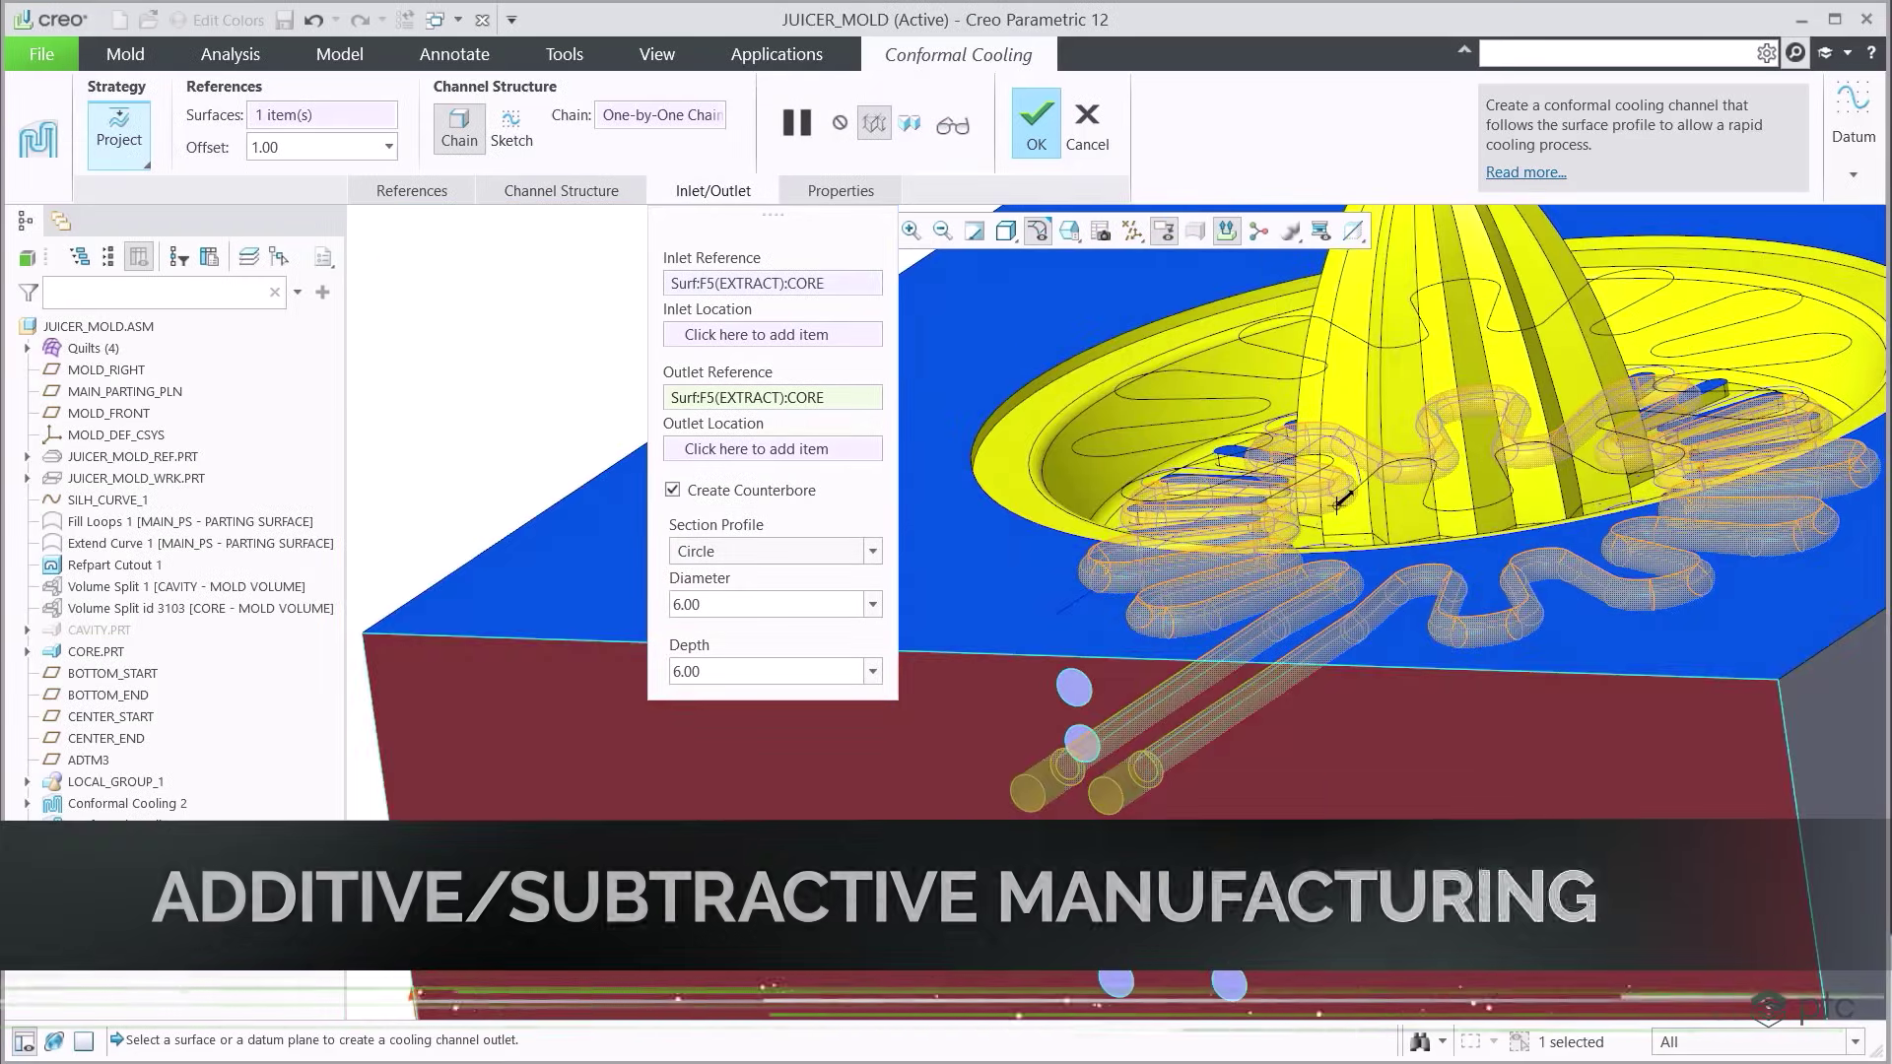
Step: Set the cooling channel diameter to 8 and the offset to 3
double_click(725, 607)
type("8")
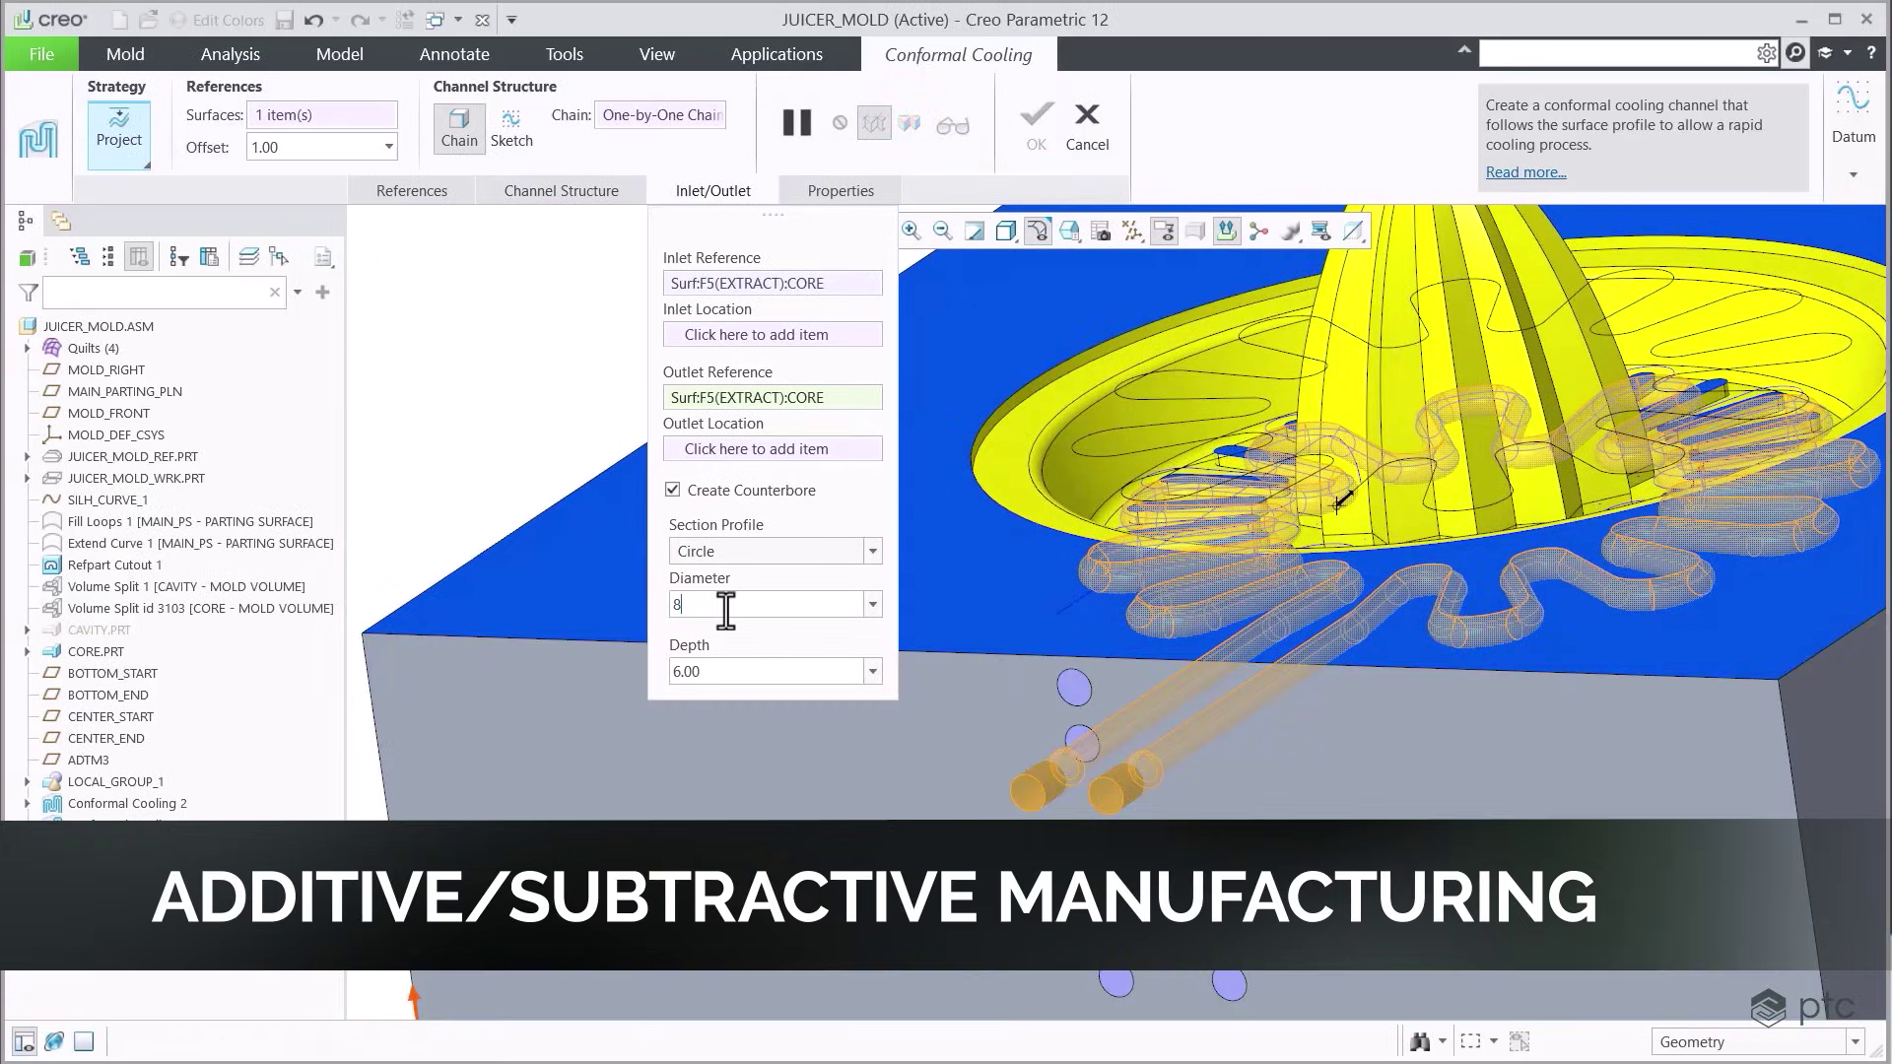
key("Return")
middle_click_drag(1133, 749, 1232, 810)
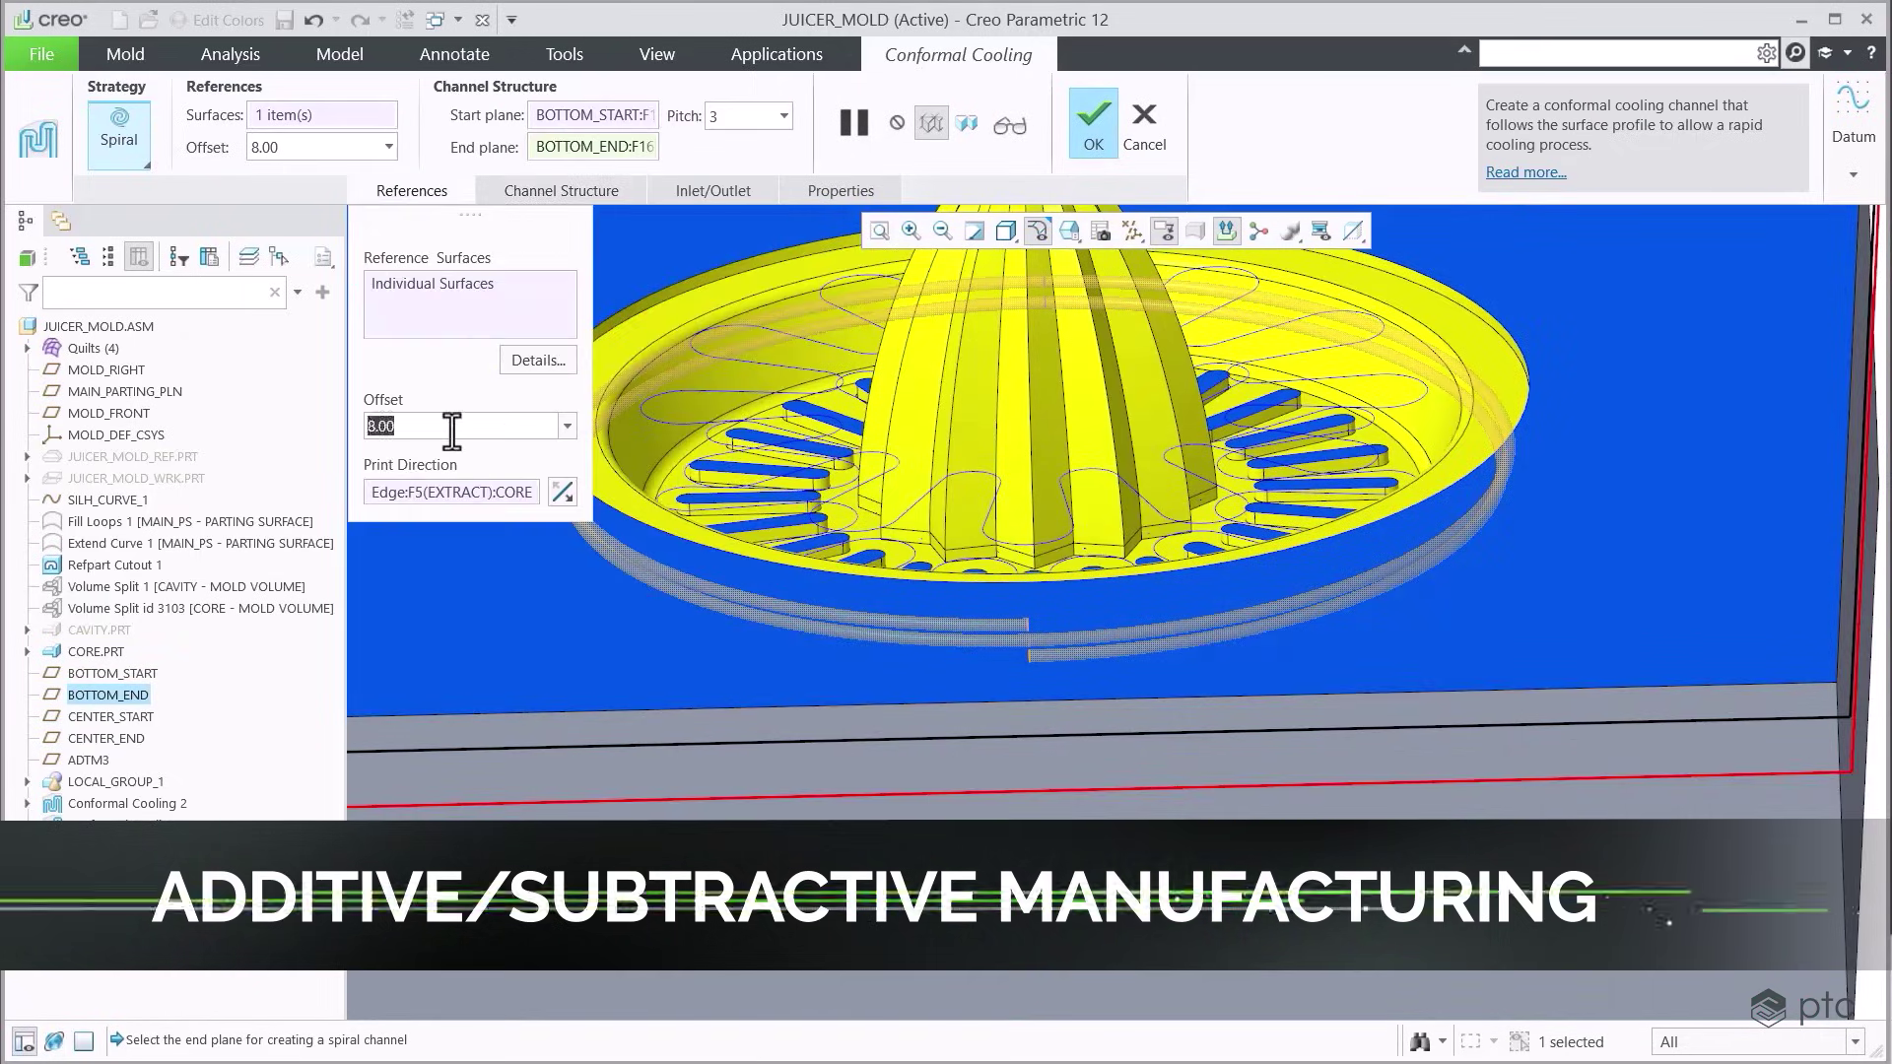
type("3")
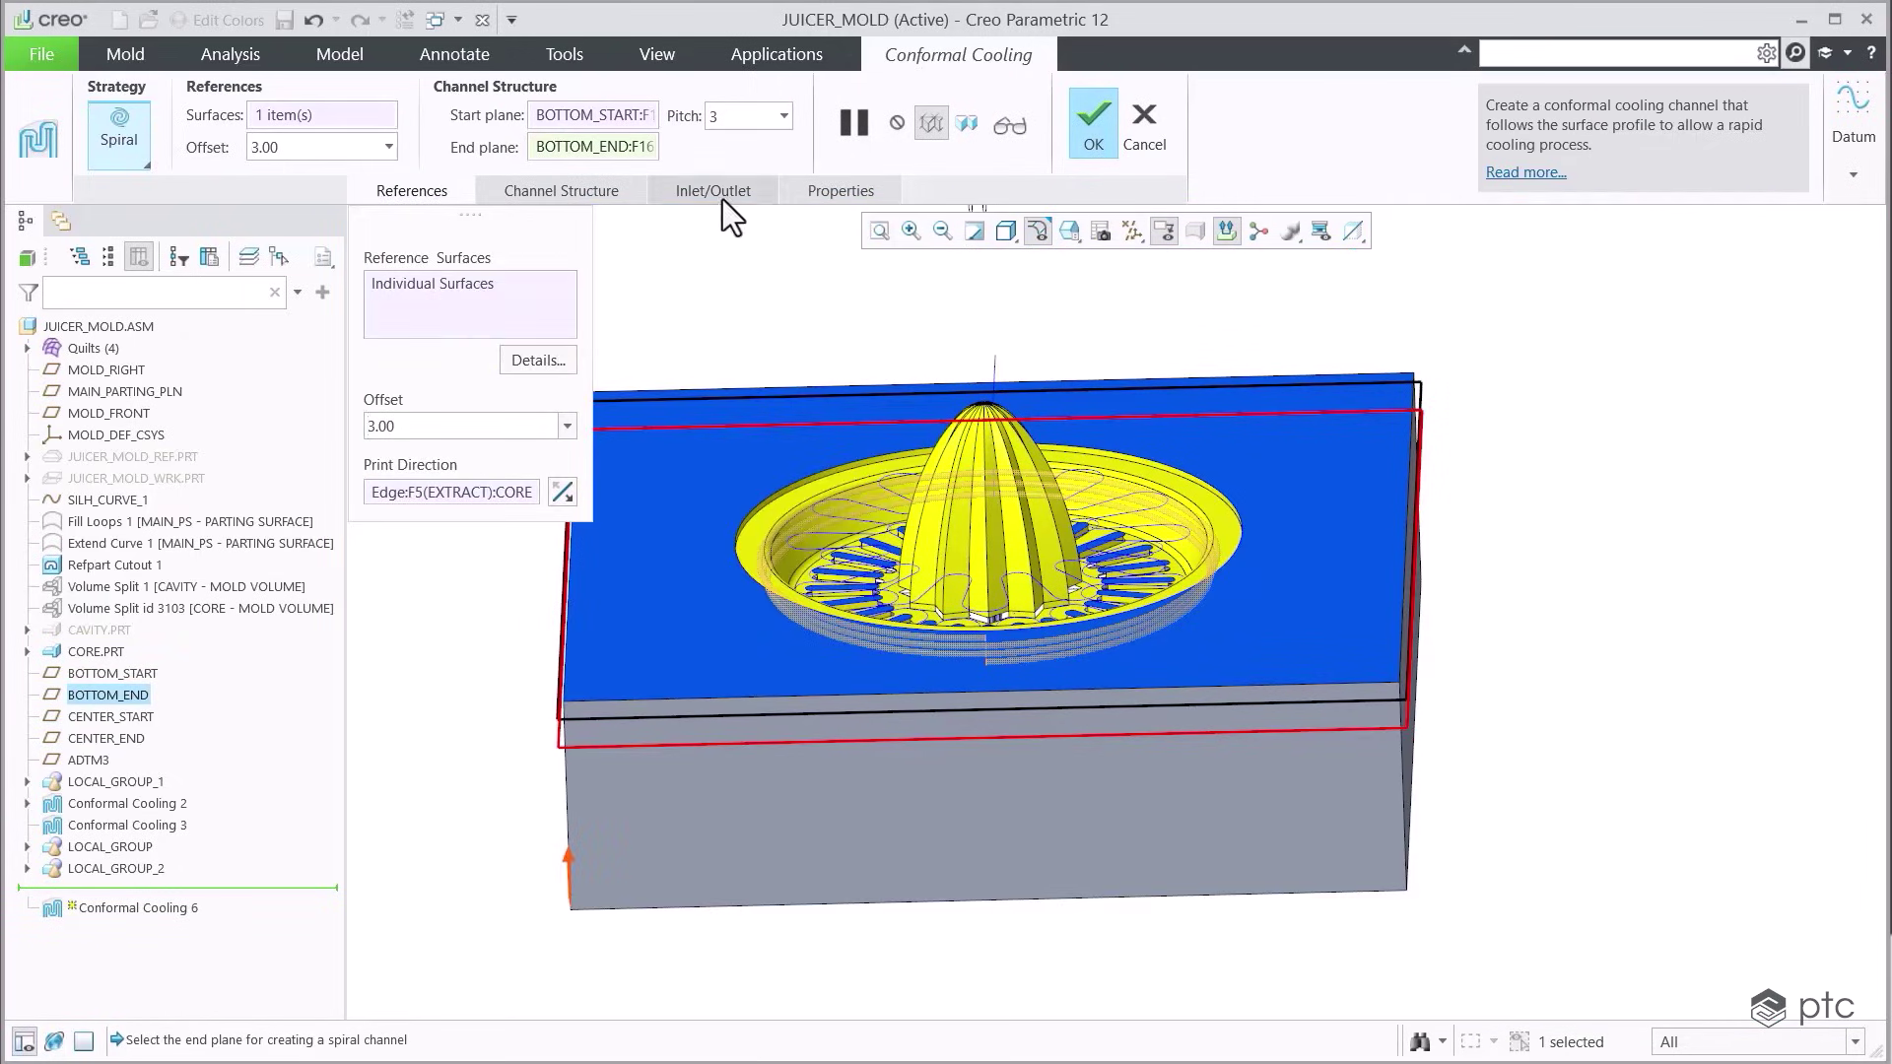
Step: Put the inlet and outlet on the core's bottom face and add counterbores at the channel ends
left_click(717, 193)
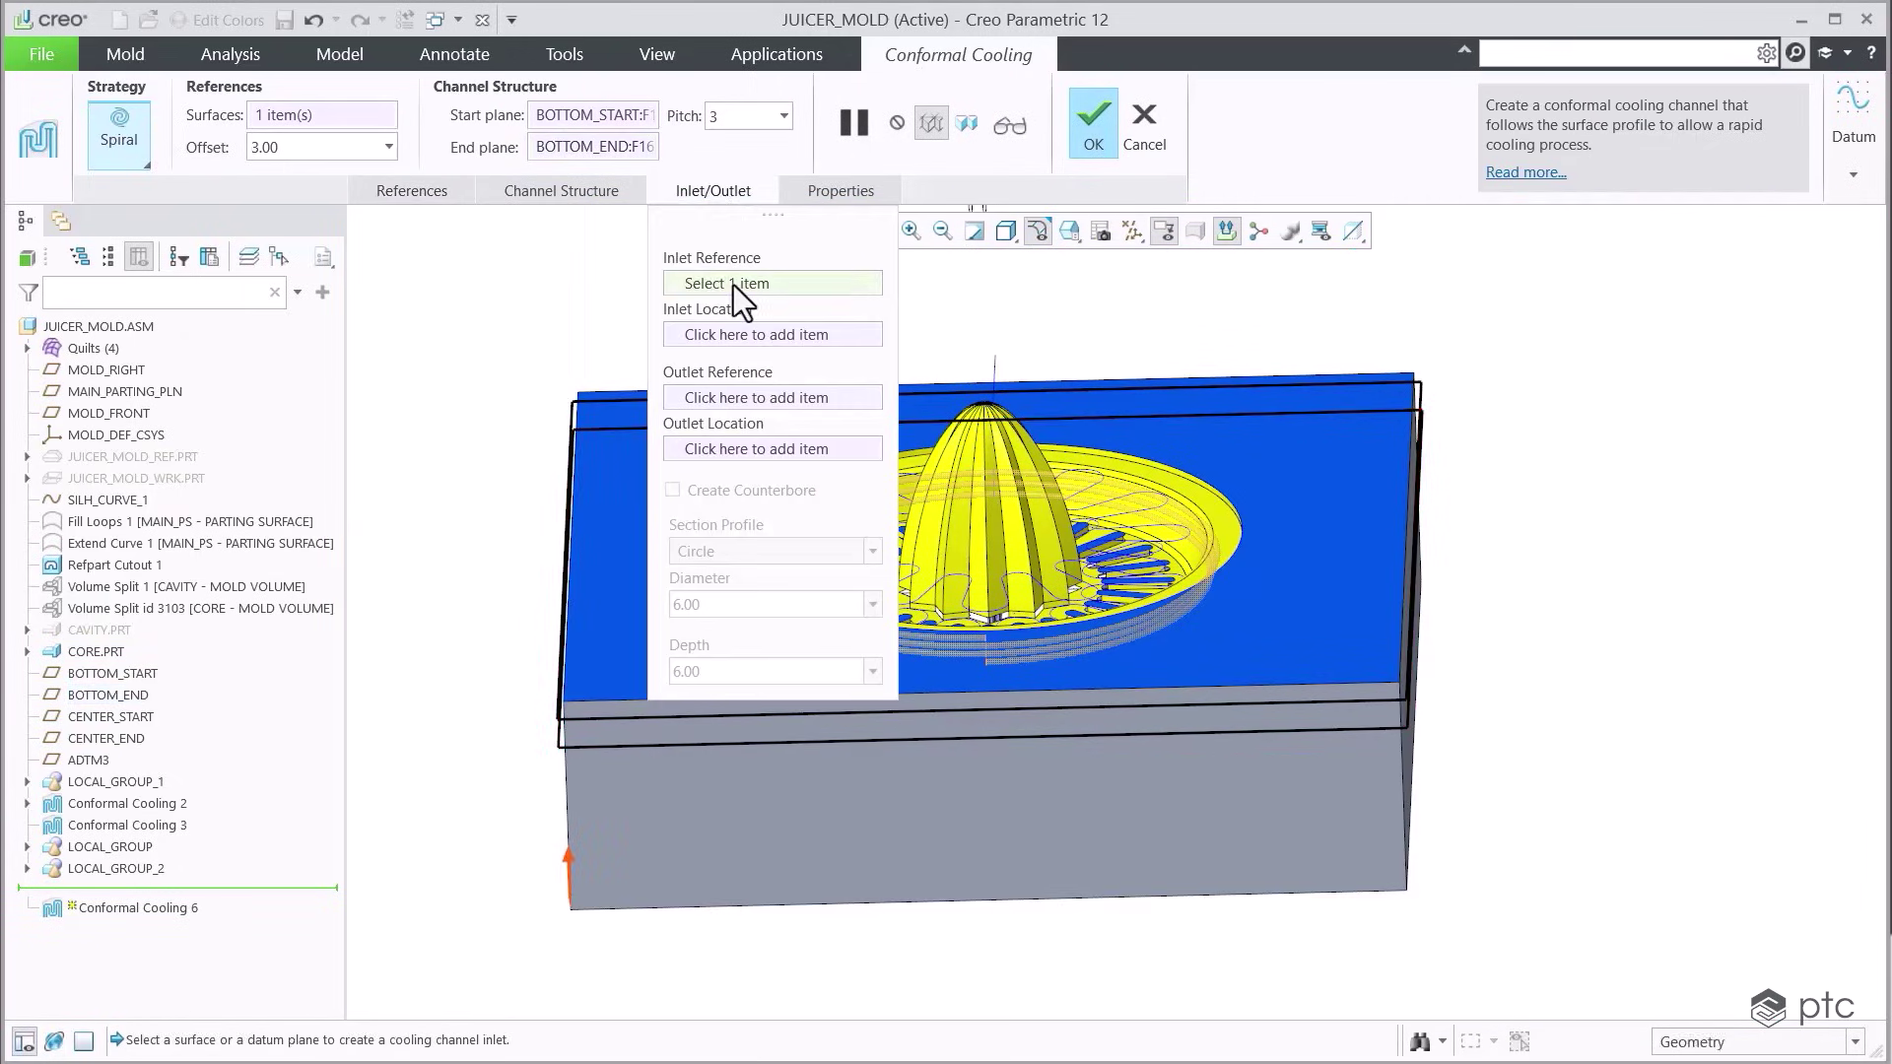
left_click(901, 783)
left_click(773, 397)
left_click(1043, 811)
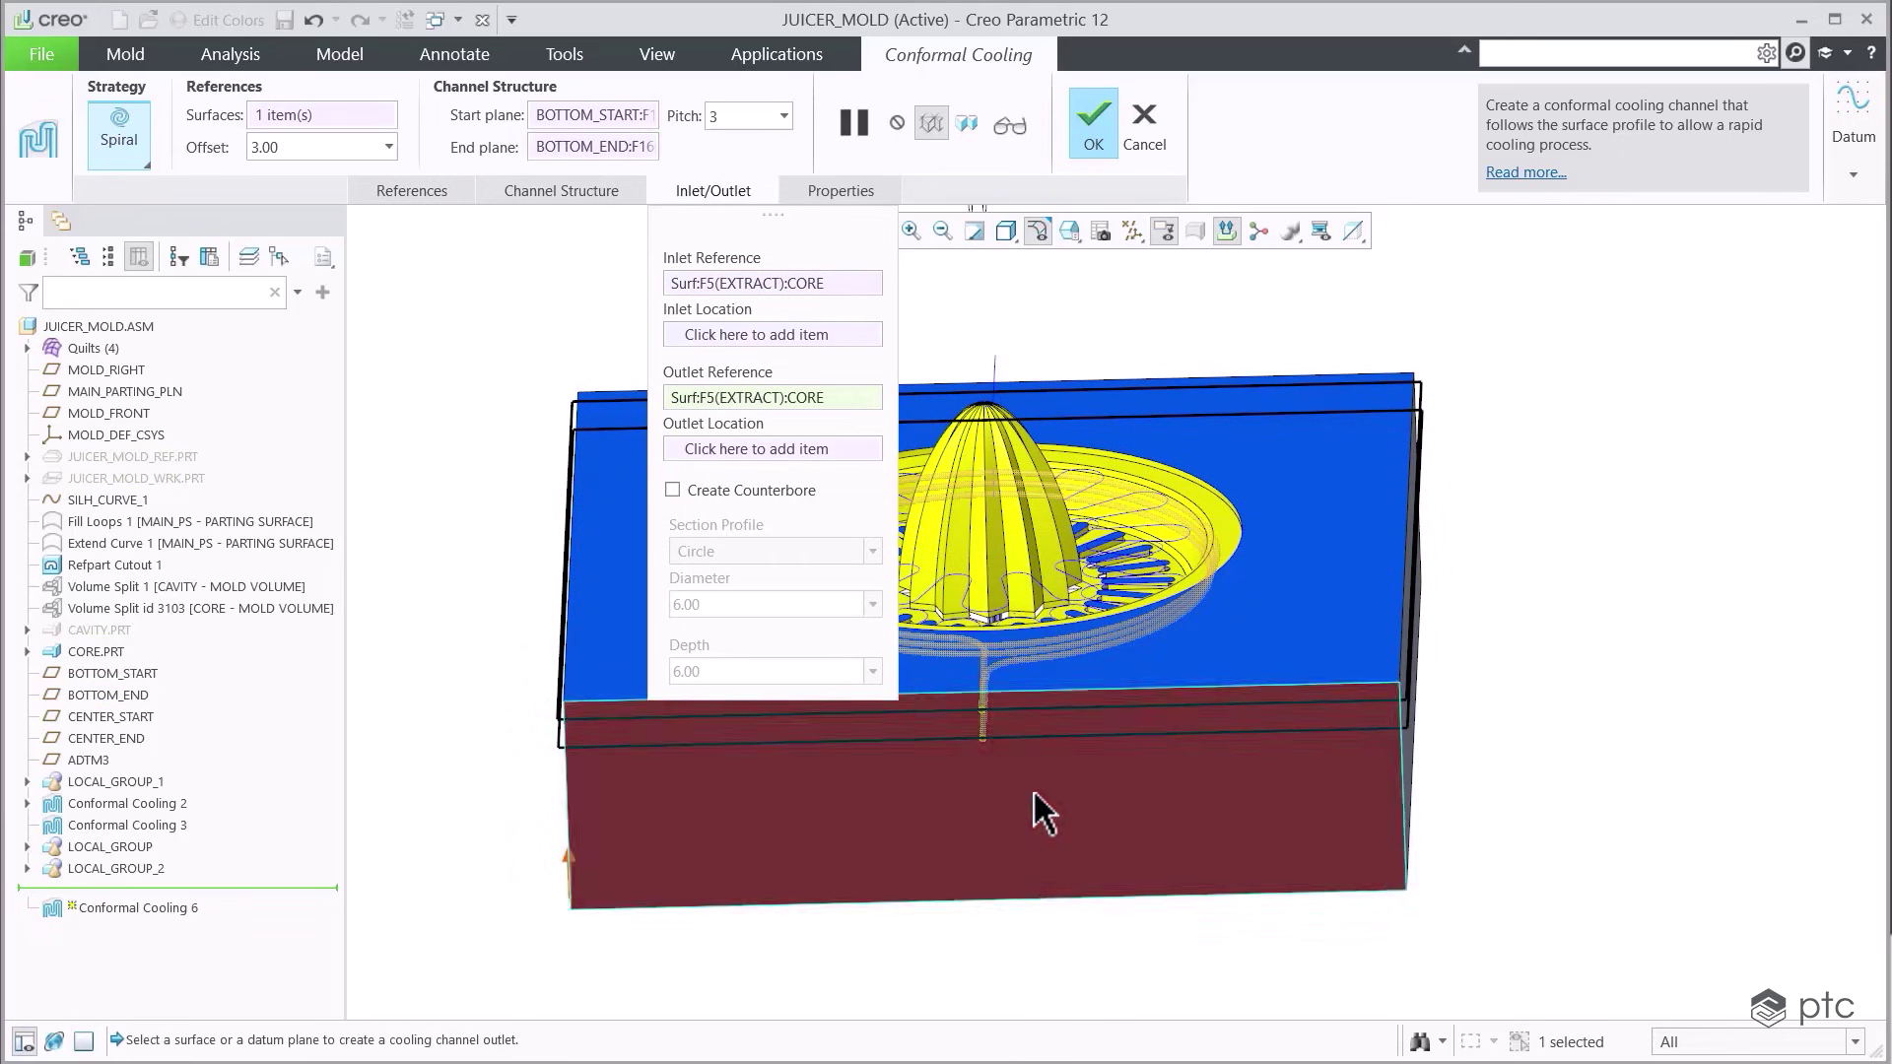
middle_click_drag(1042, 810, 1042, 689)
scroll(1132, 730, "up", 6)
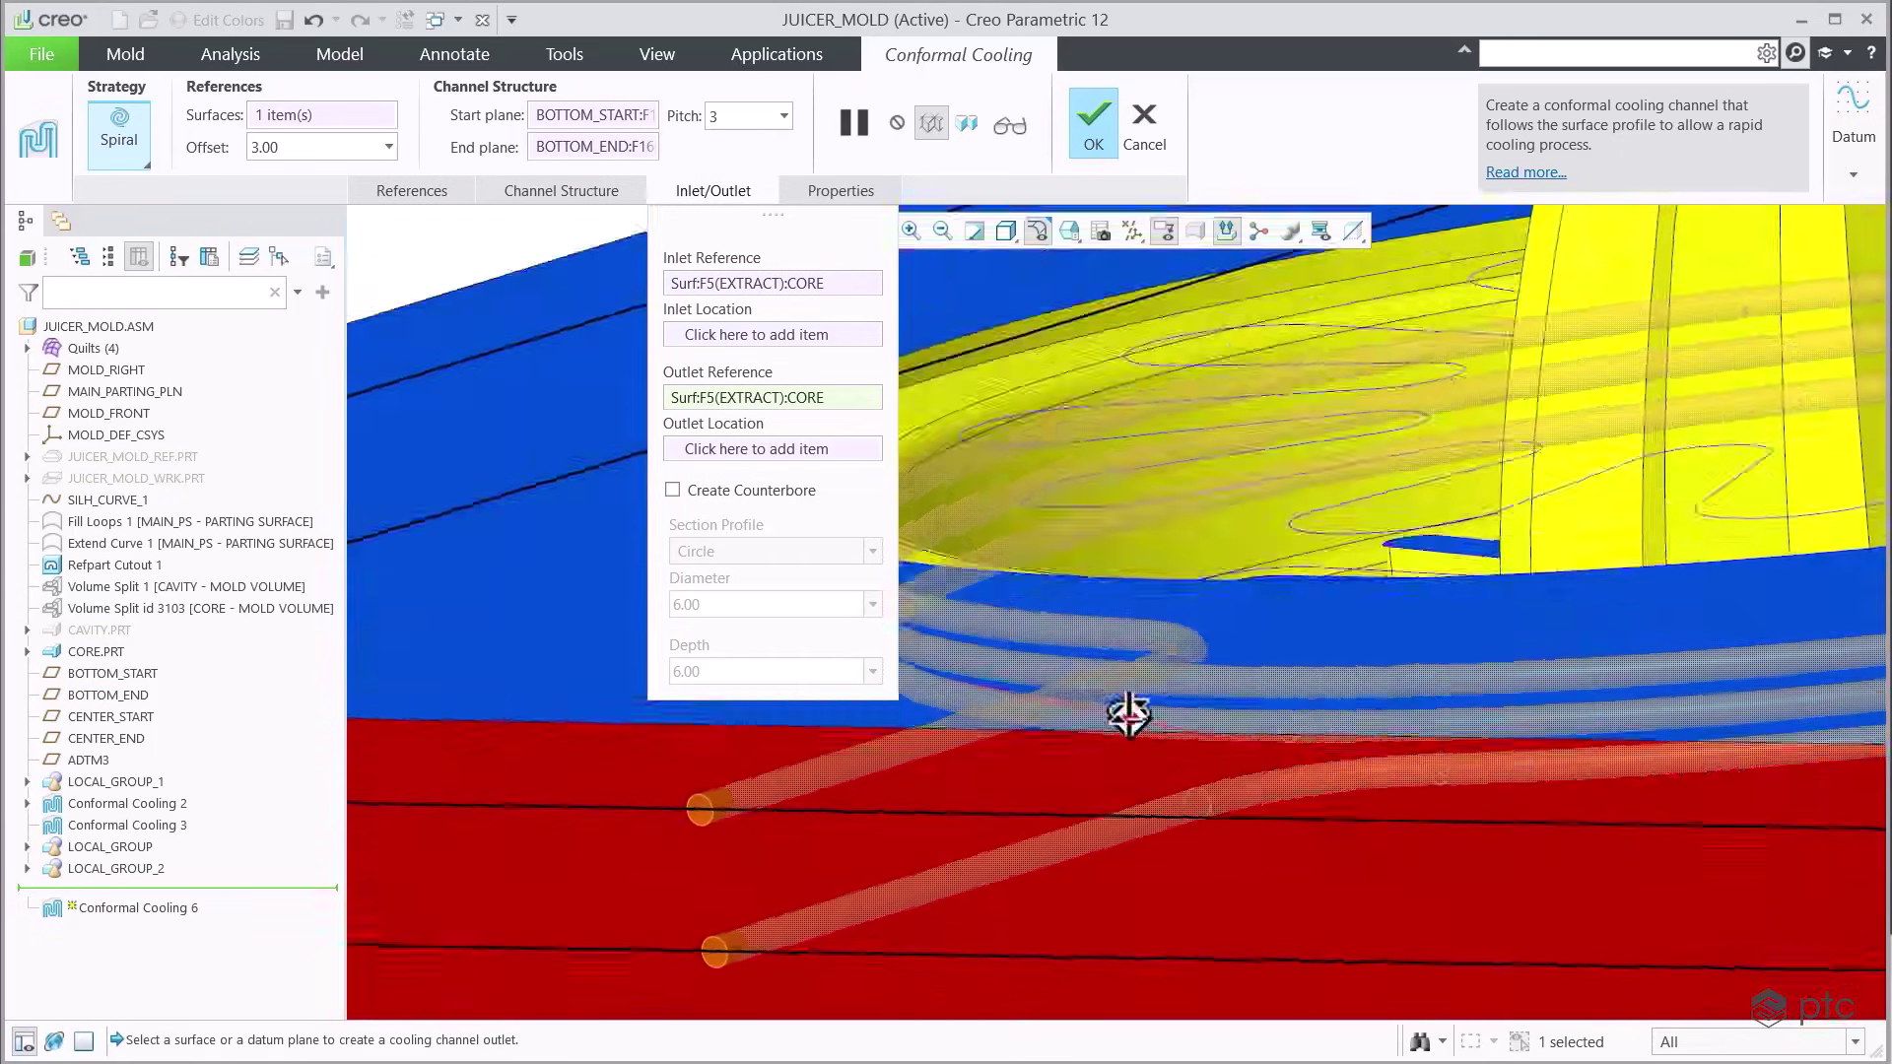
scroll(1144, 720, "down", 6)
left_click(673, 491)
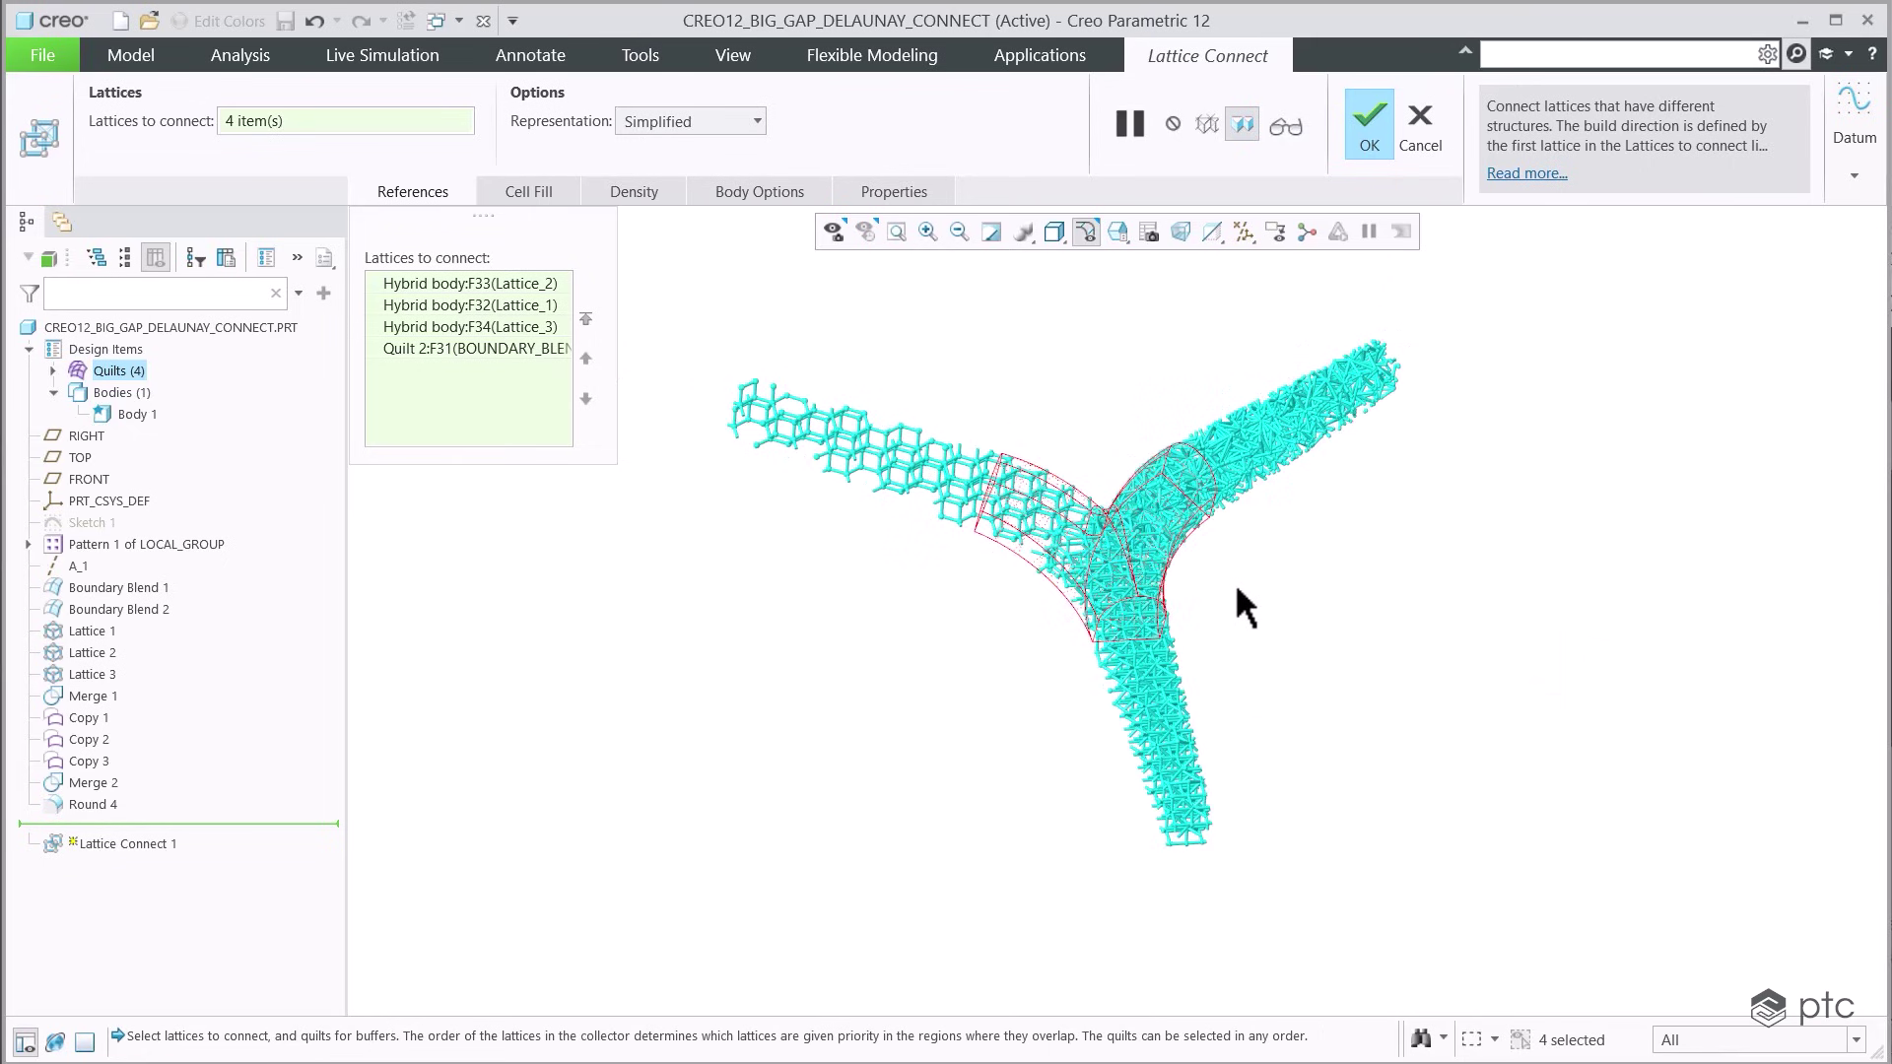
middle_click_drag(1234, 583, 1217, 662)
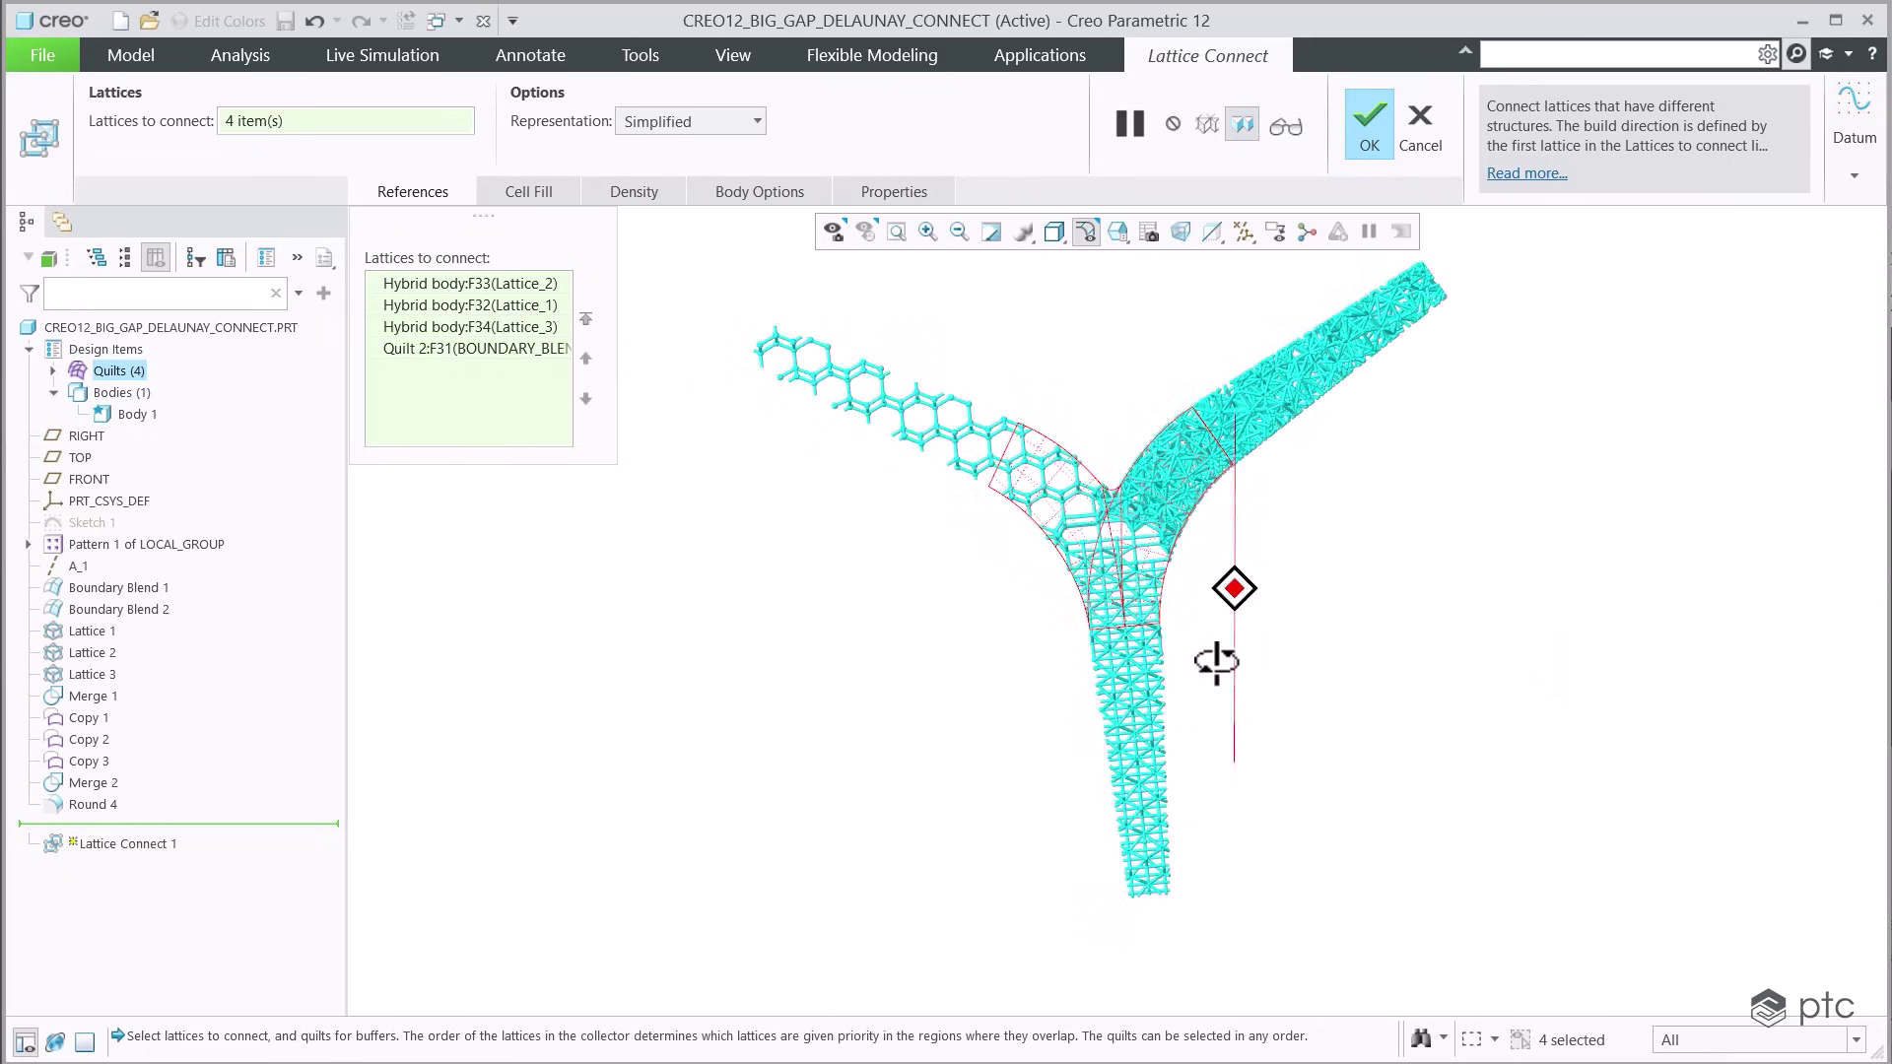
scroll(1185, 575, "up", 5)
middle_click_drag(1201, 582, 1321, 865)
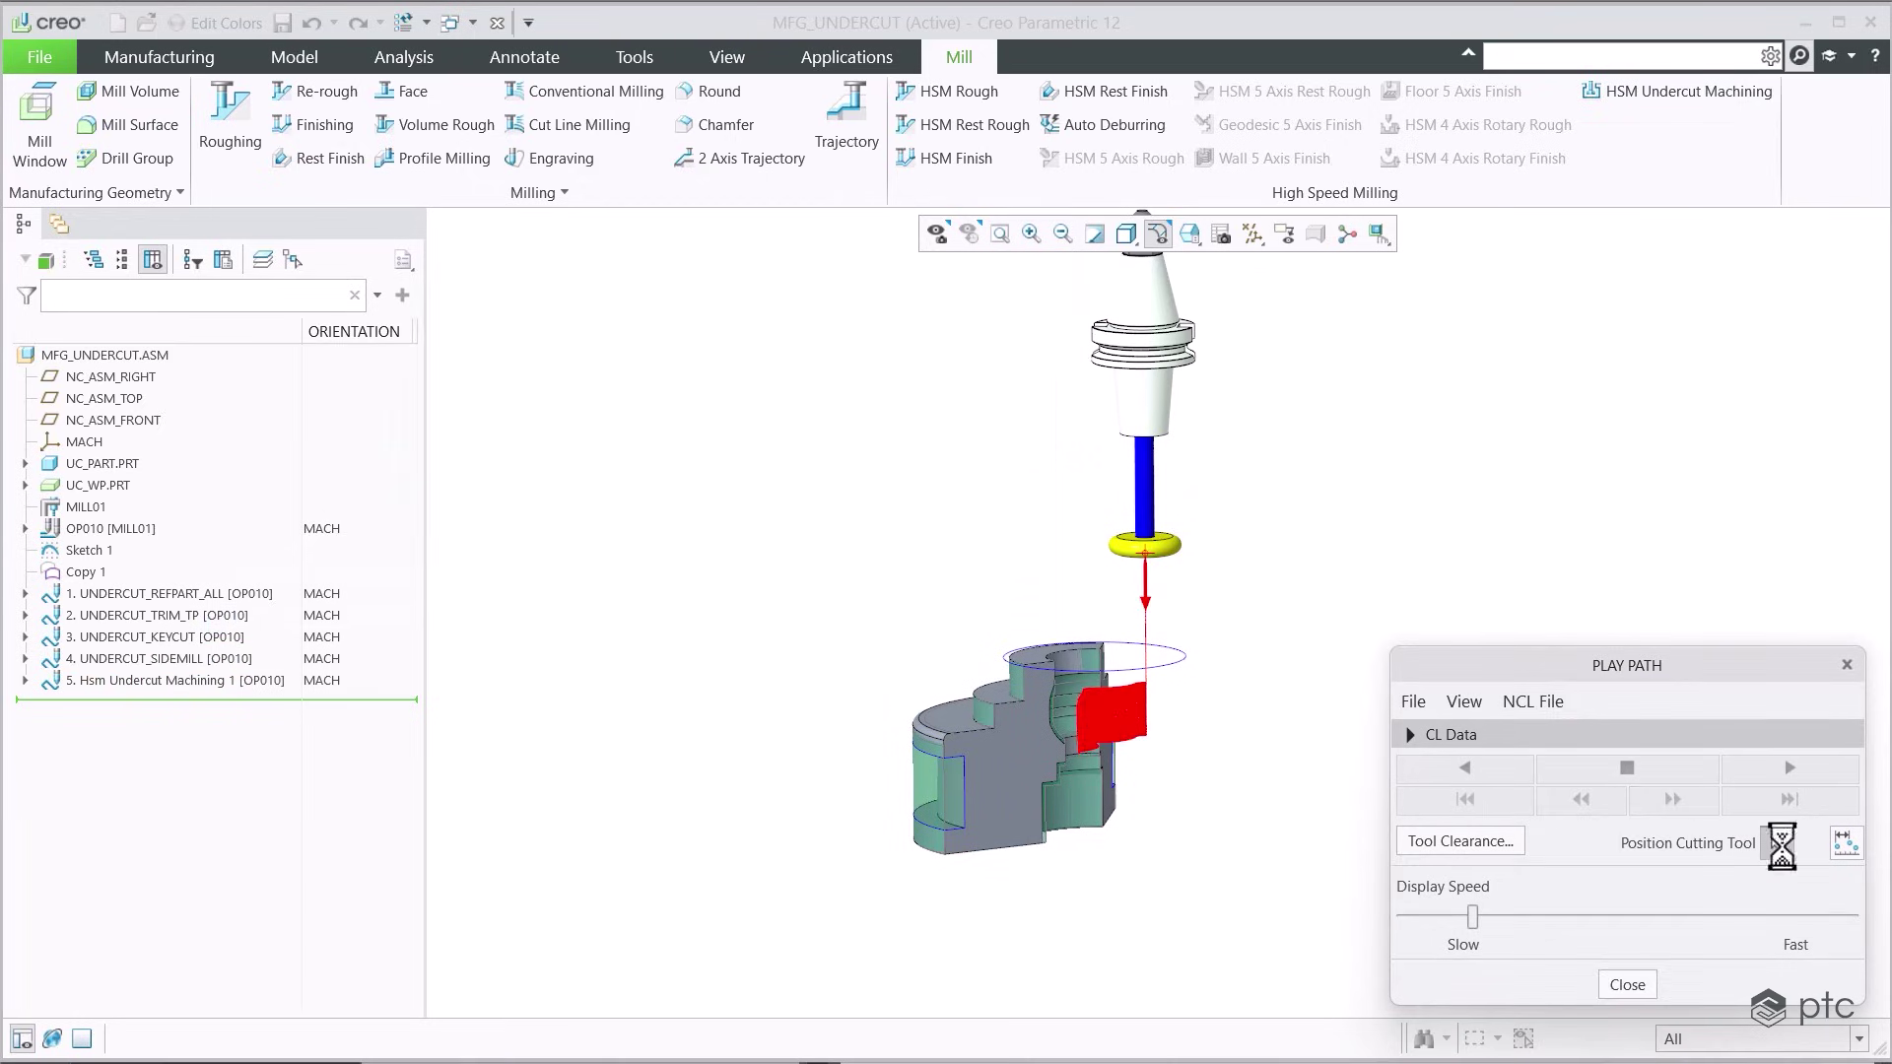
Step: Move the undercut material-removal playback's Display Speed toward Fast
scroll(1076, 695, "up", 5)
scroll(1074, 694, "down", 3)
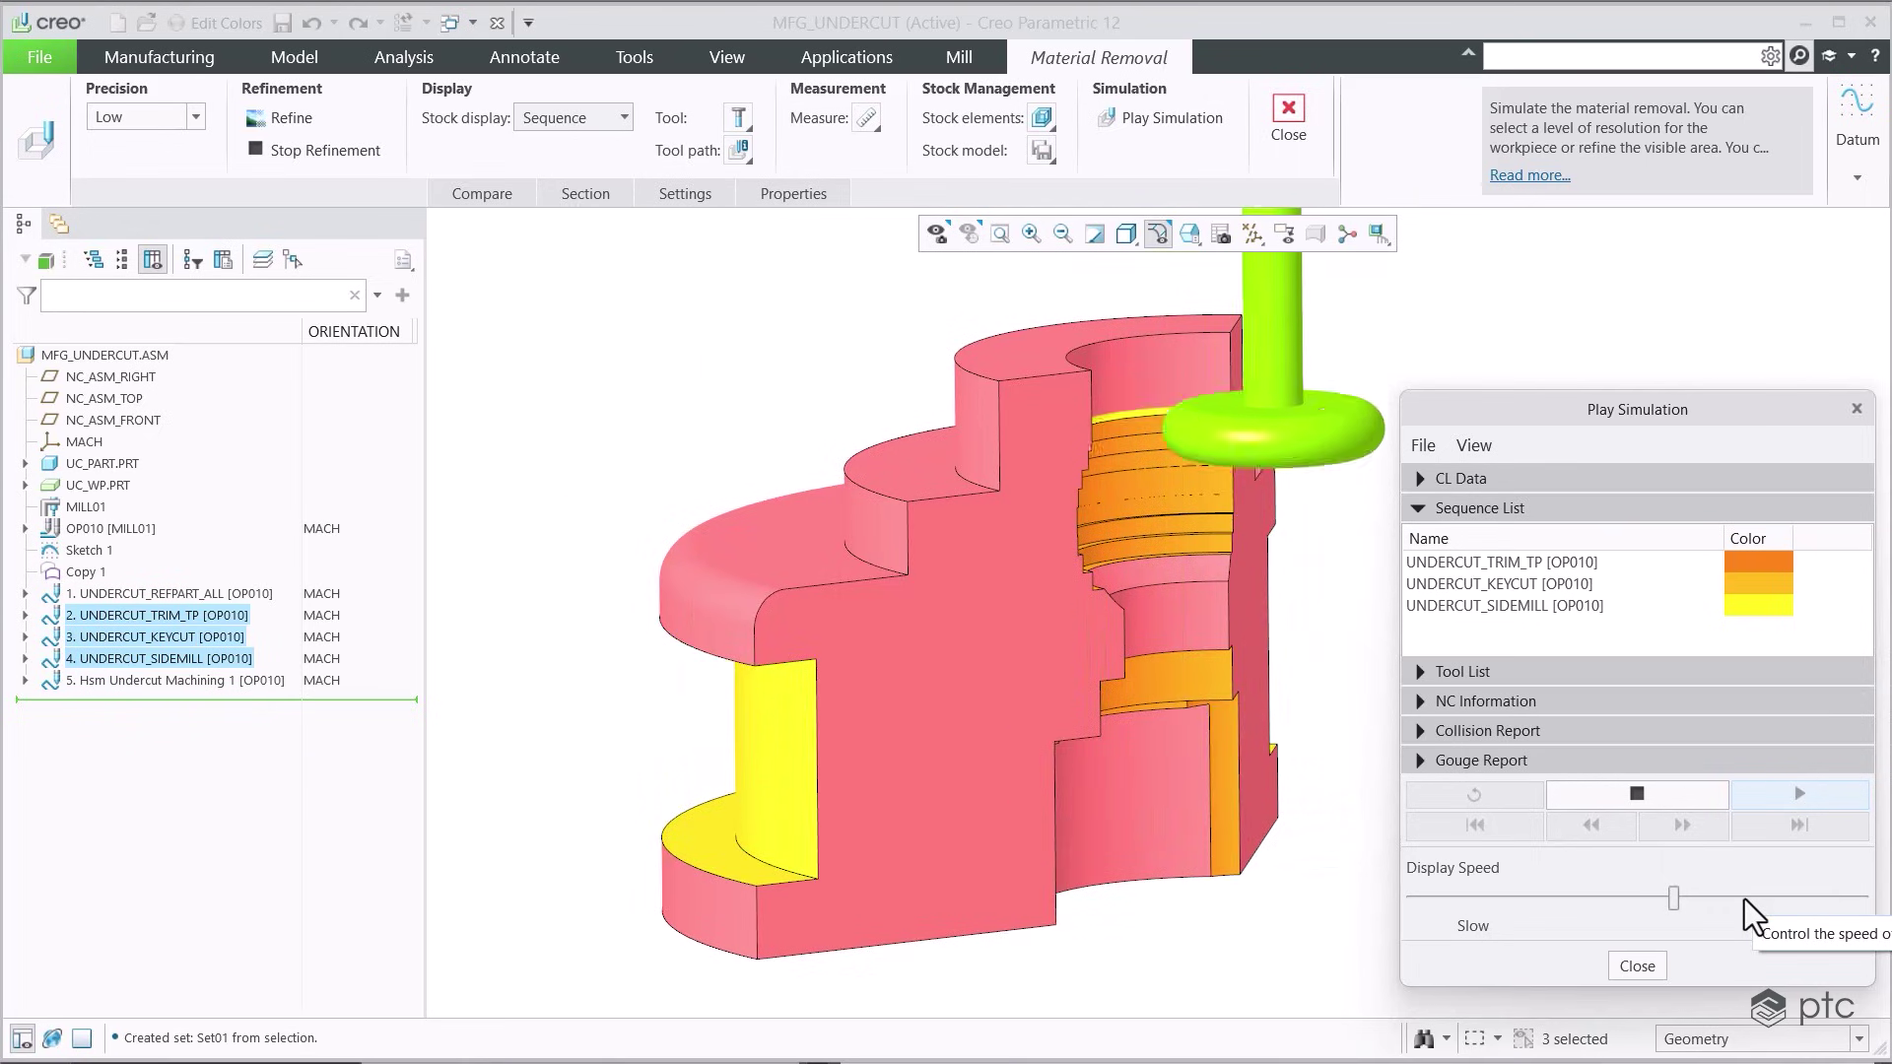
left_click(1744, 897)
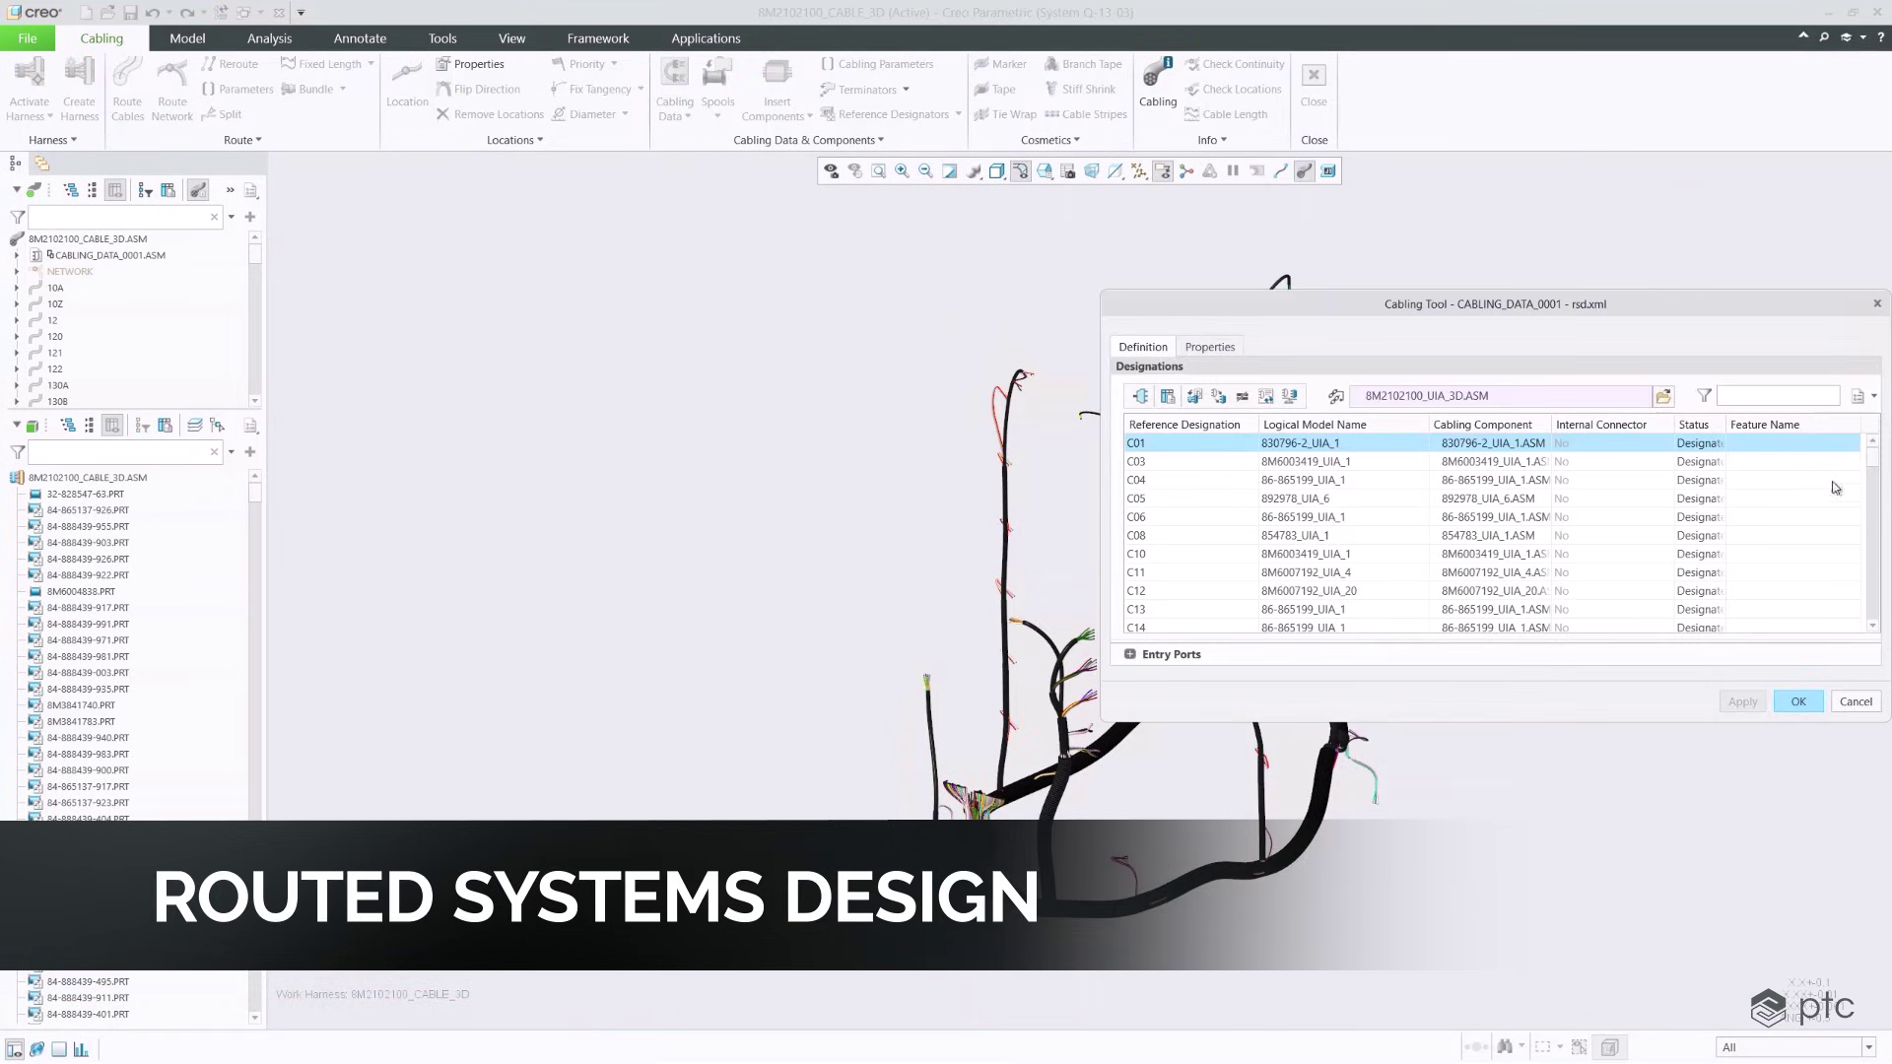
Step: Open the C49 harness component, show its entry ports, and display thin wire centerlines
left_click(1528, 519)
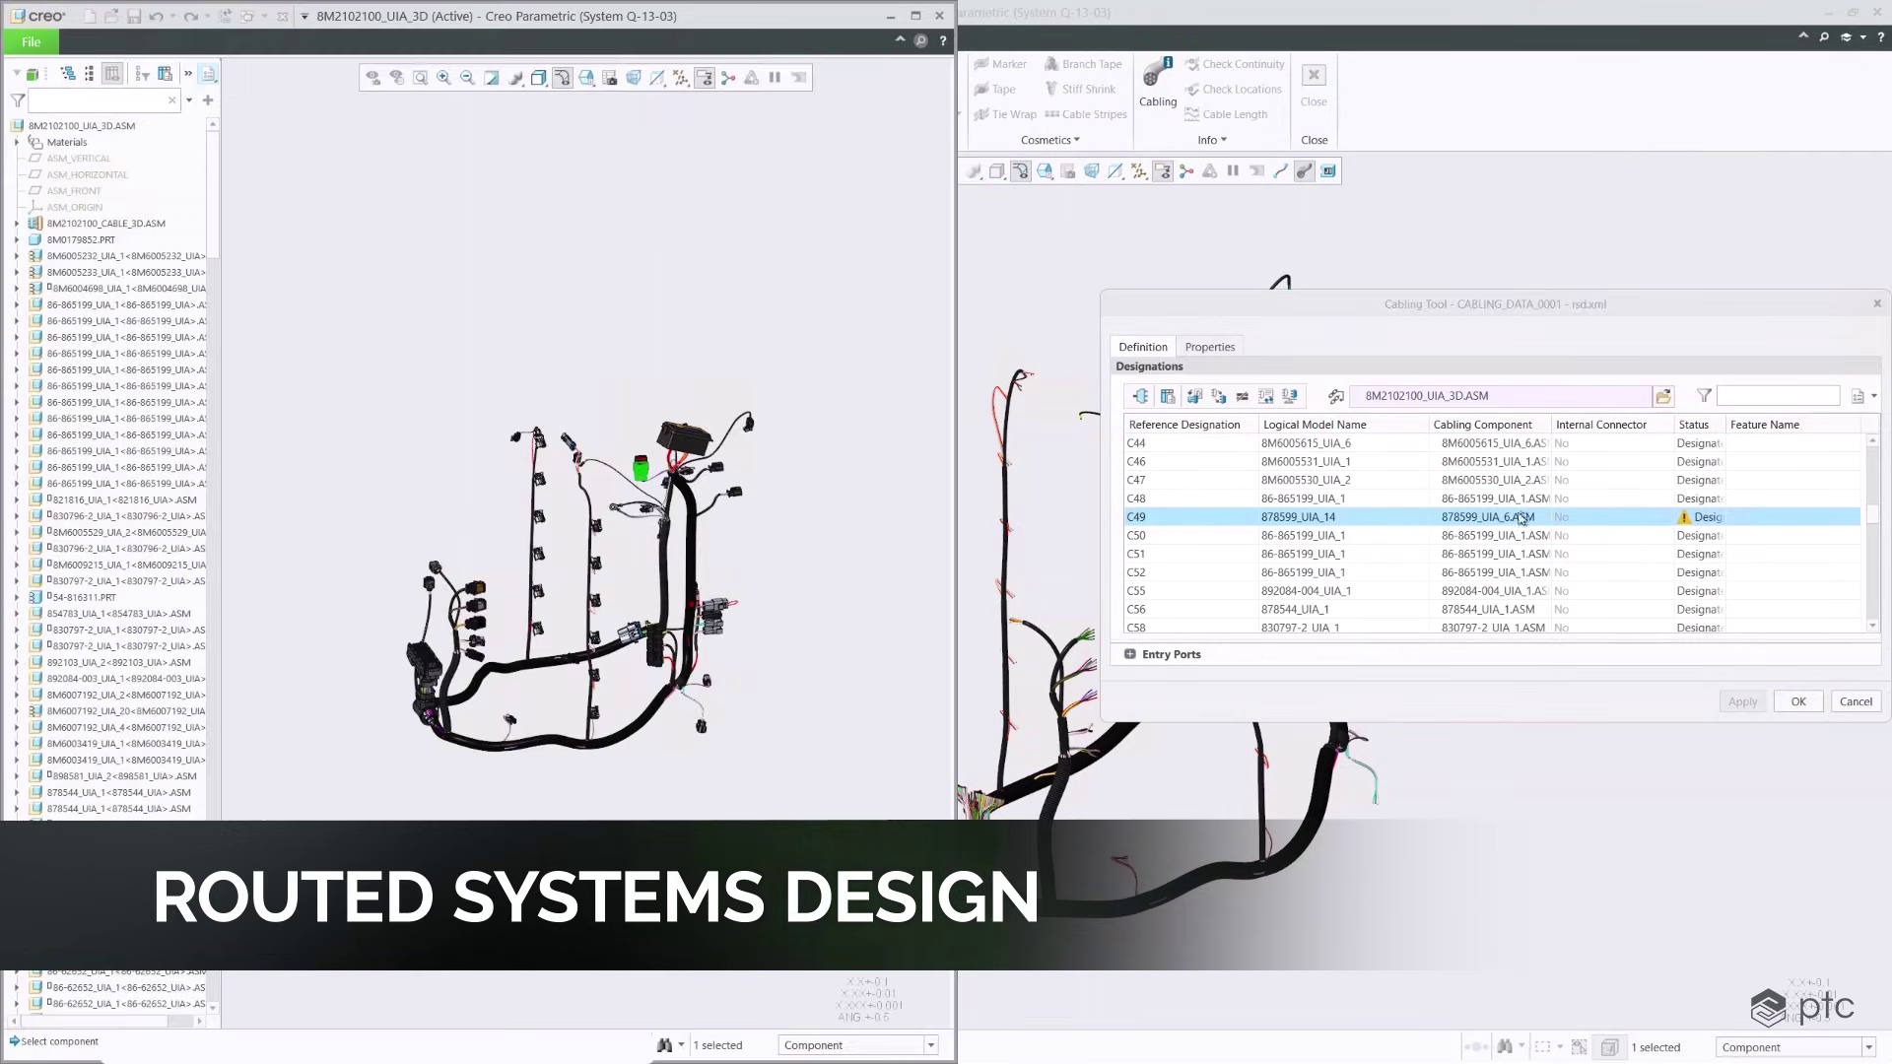
left_click(1130, 654)
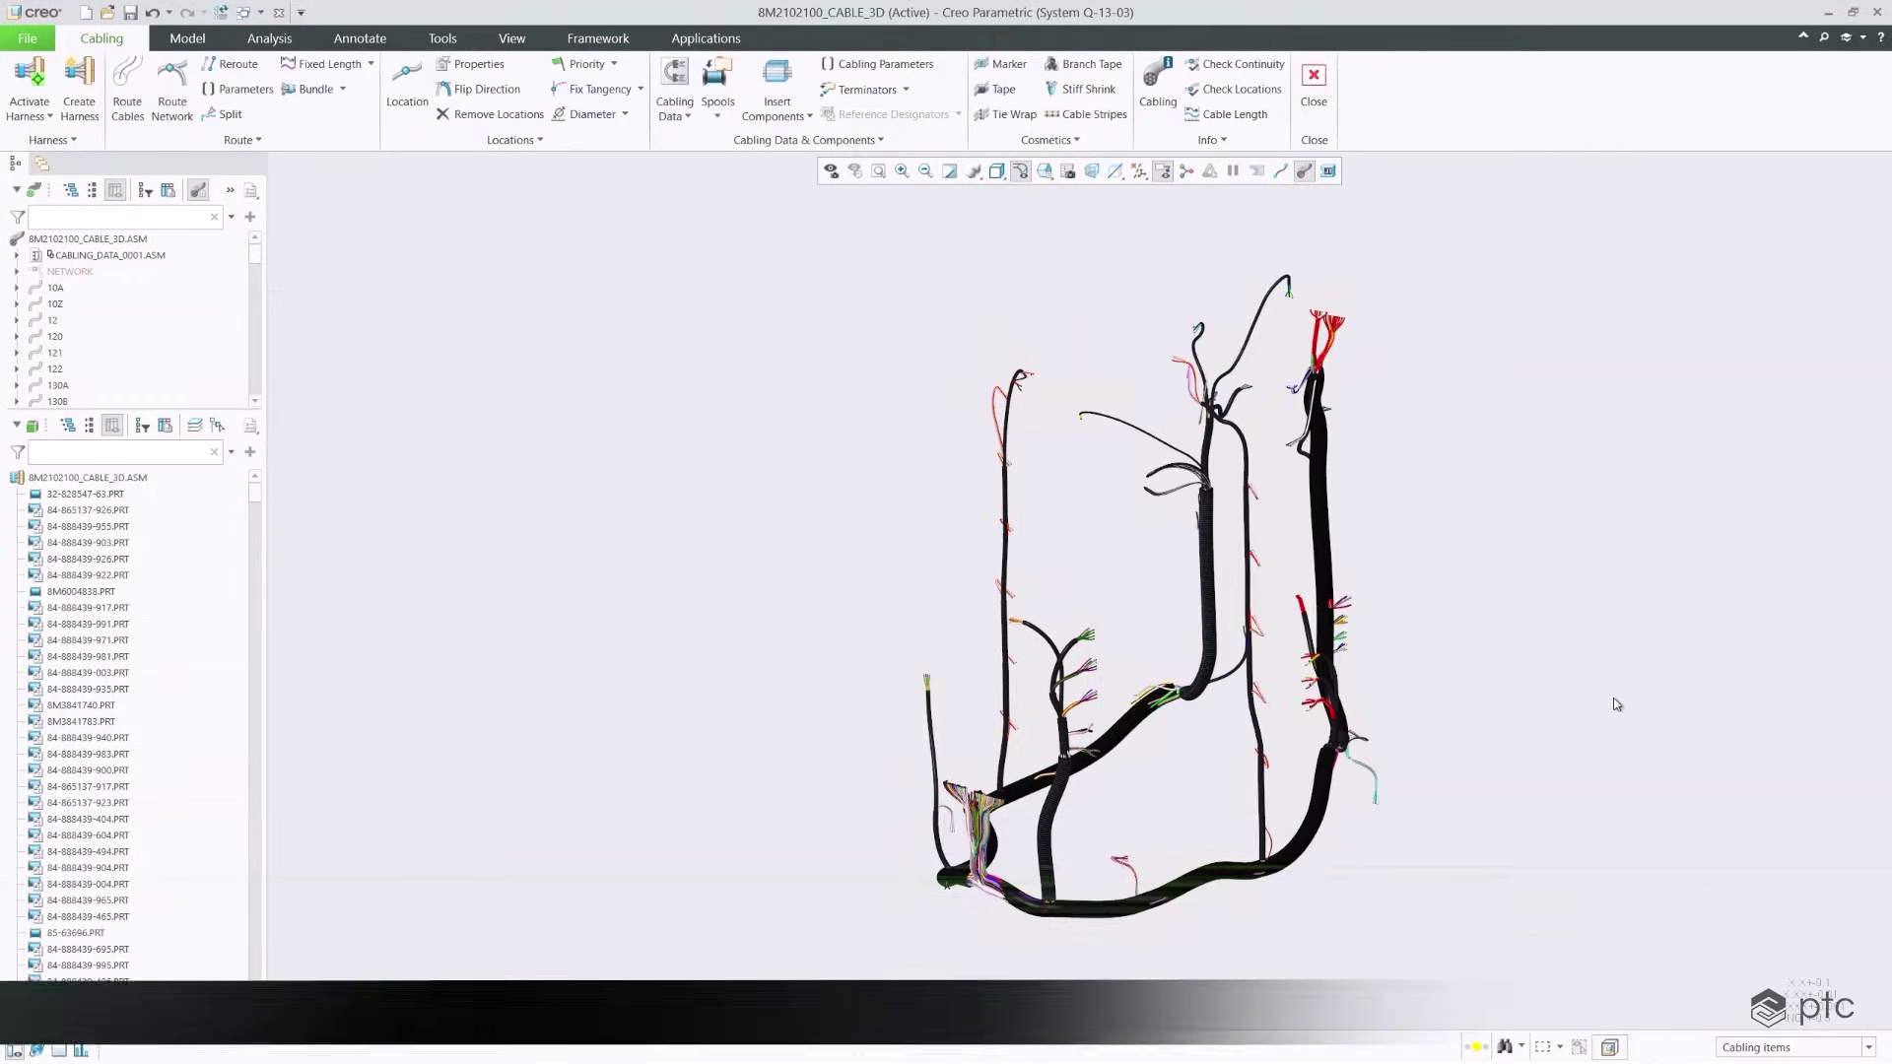
left_click(1279, 172)
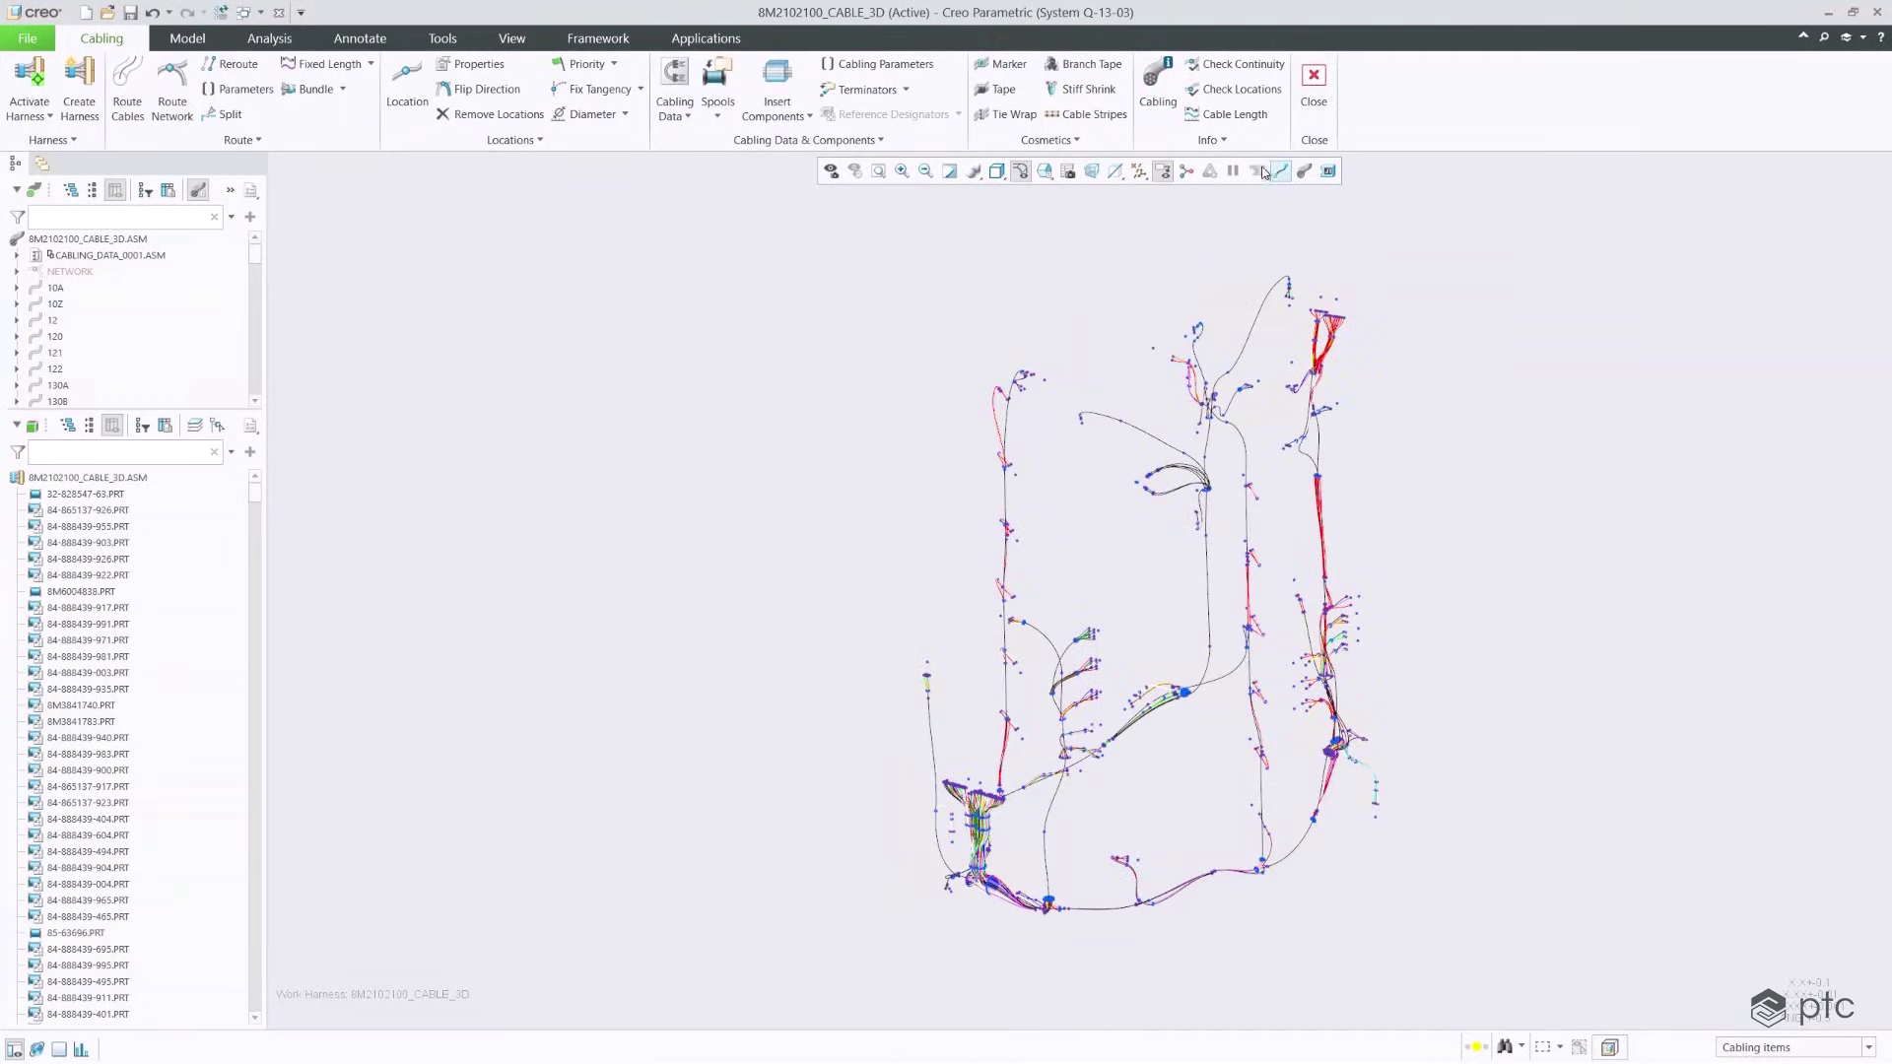
Step: Place five tie wraps on the left cable segment and generate the top-level bill of materials
left_click(1012, 115)
double_click(657, 86)
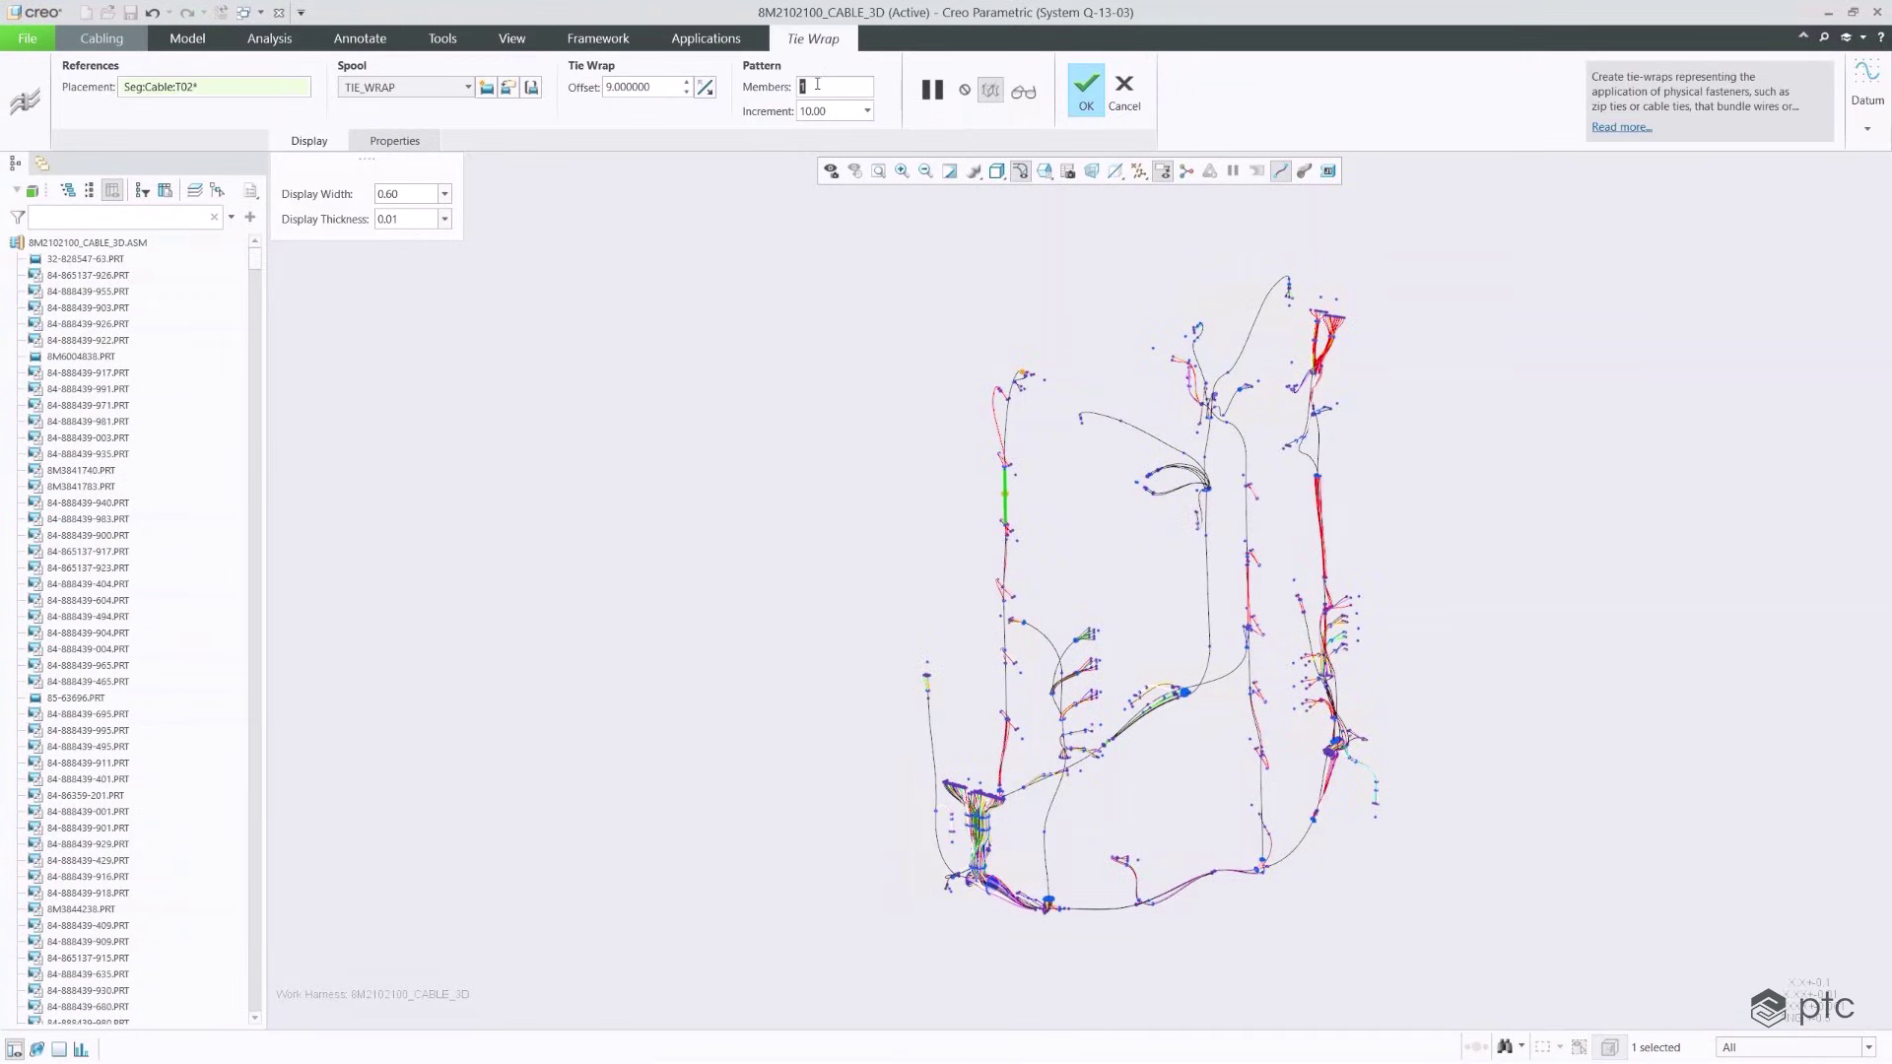
left_click(1305, 174)
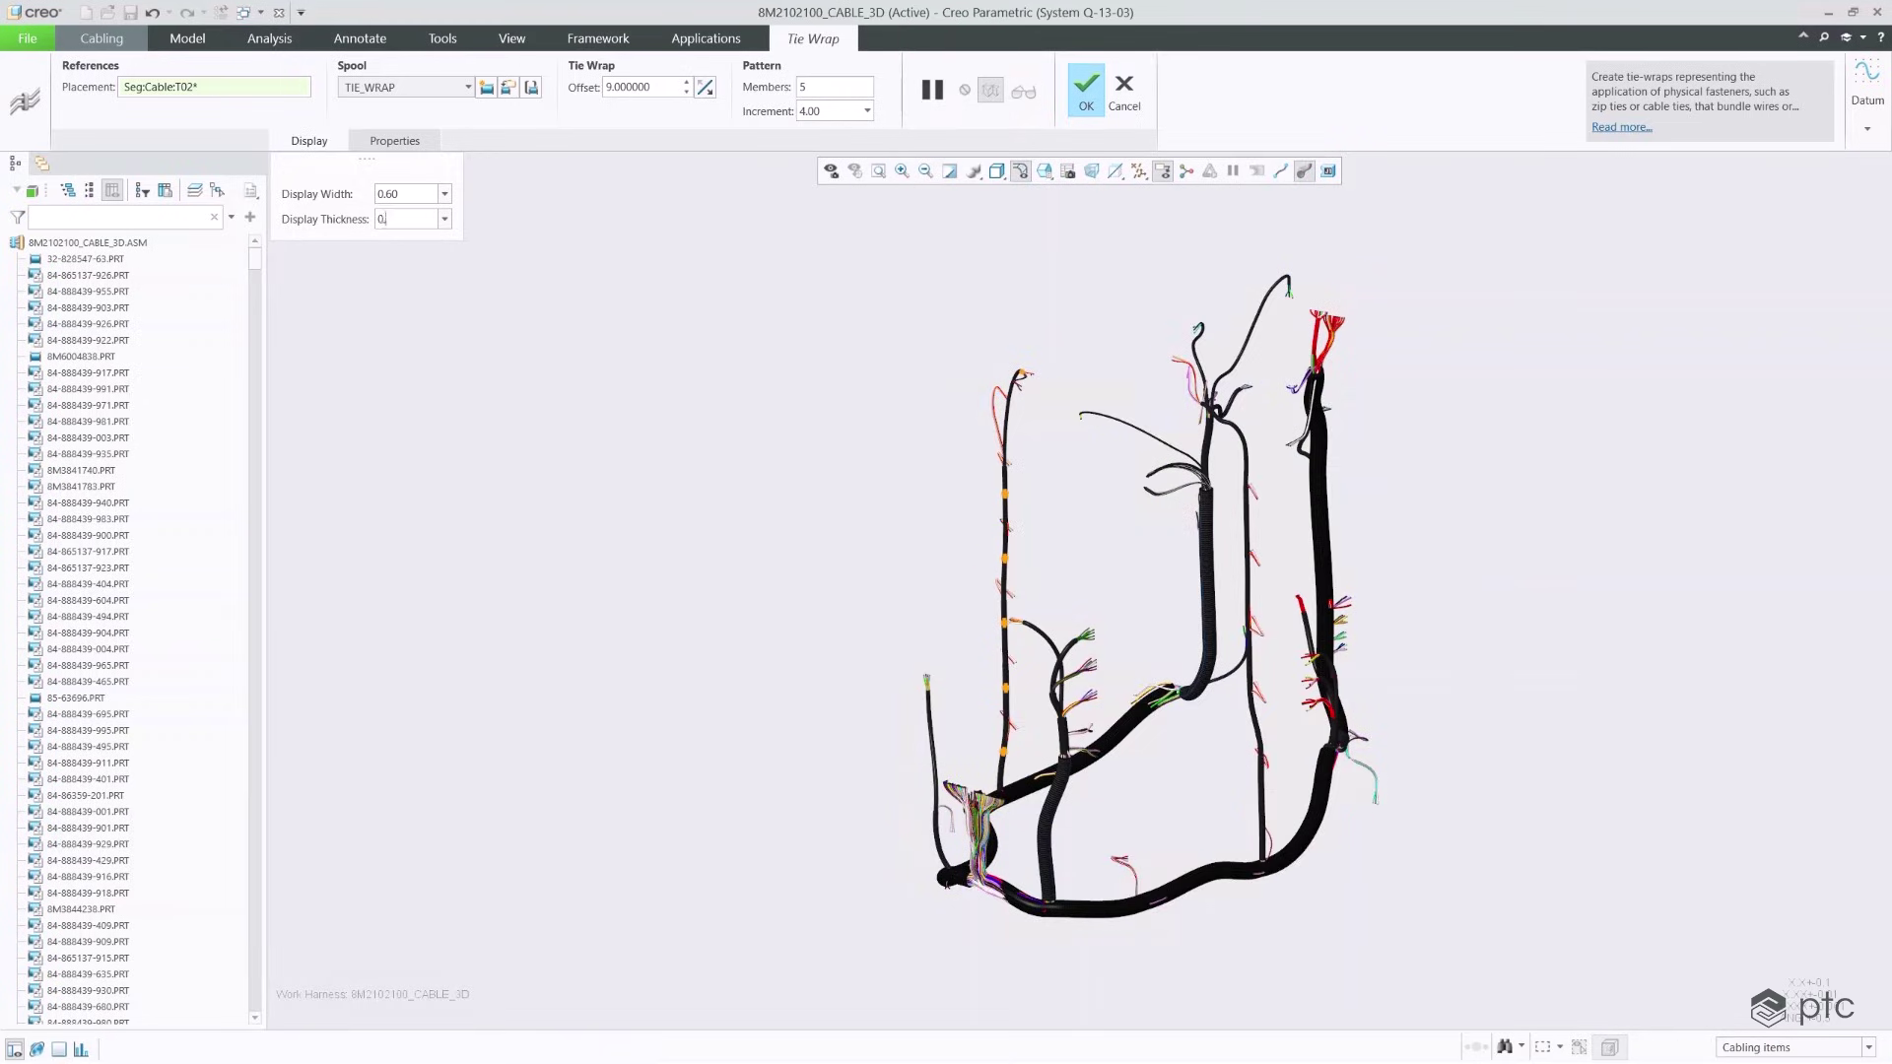
left_click(1085, 98)
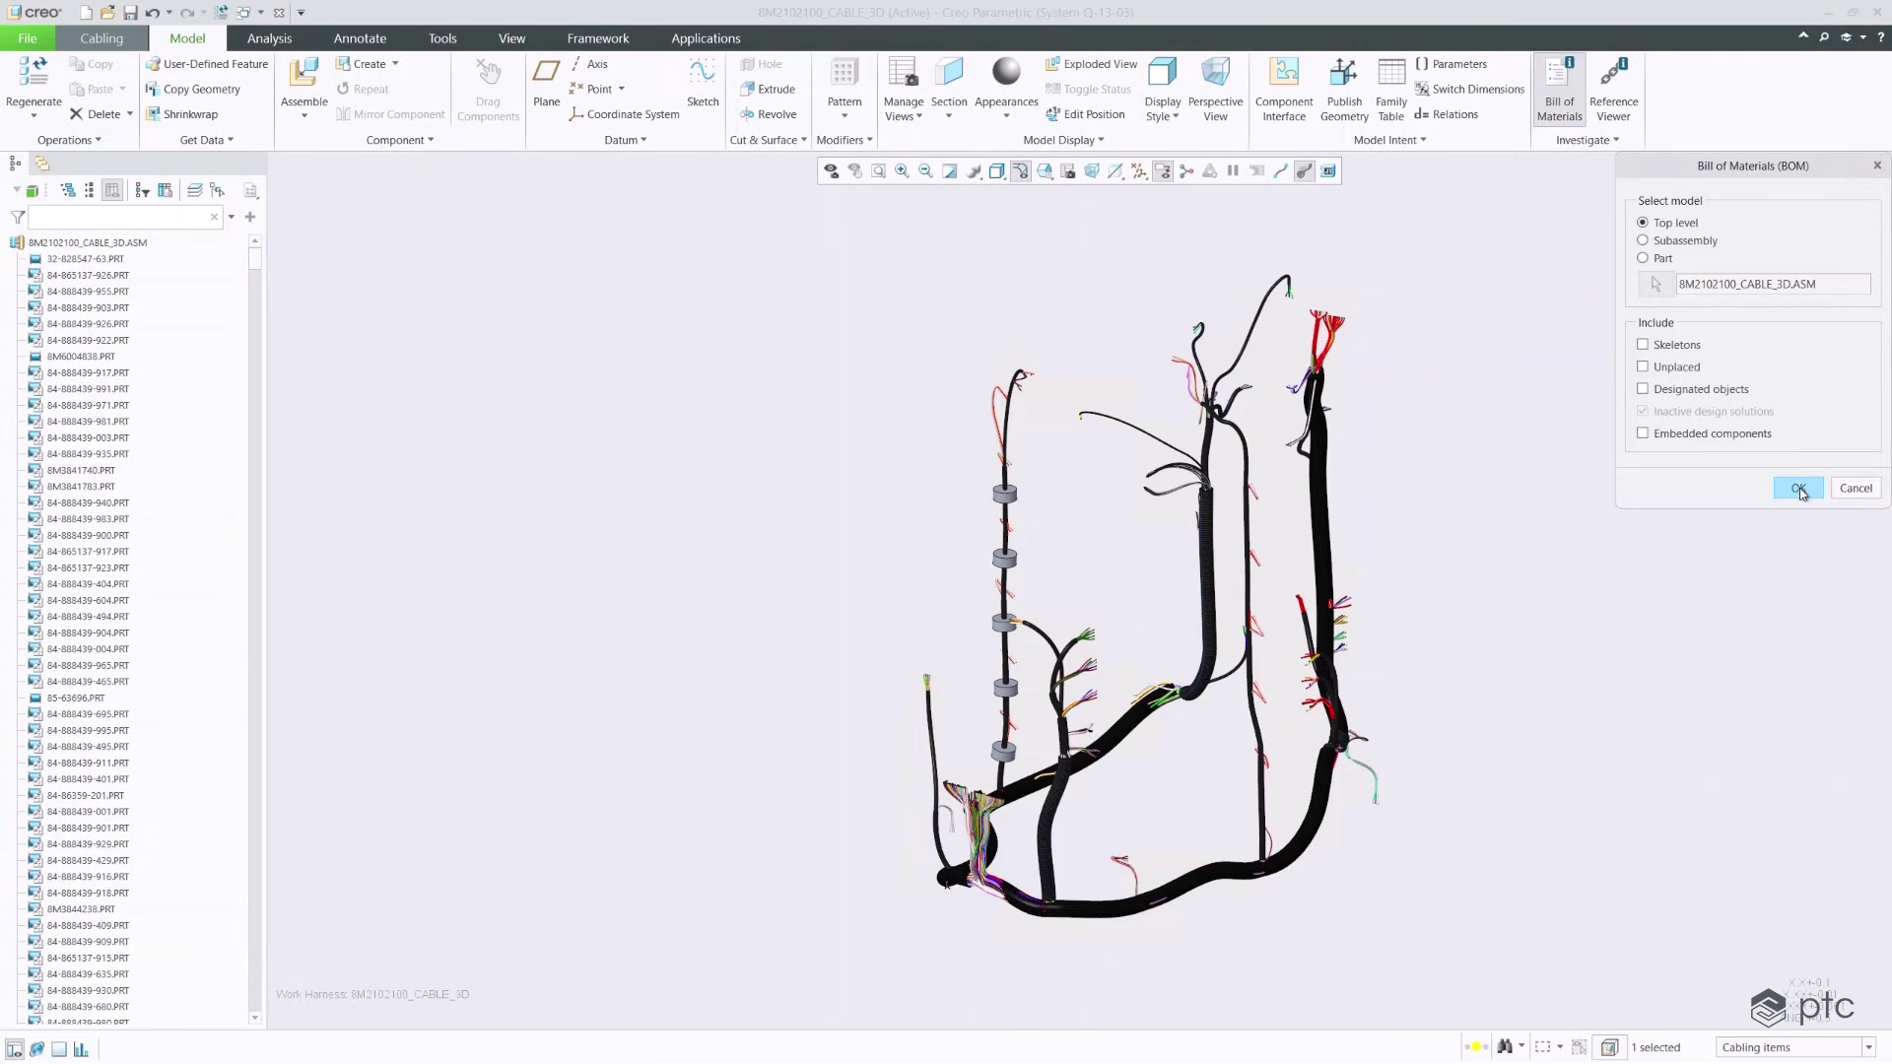
left_click(1799, 490)
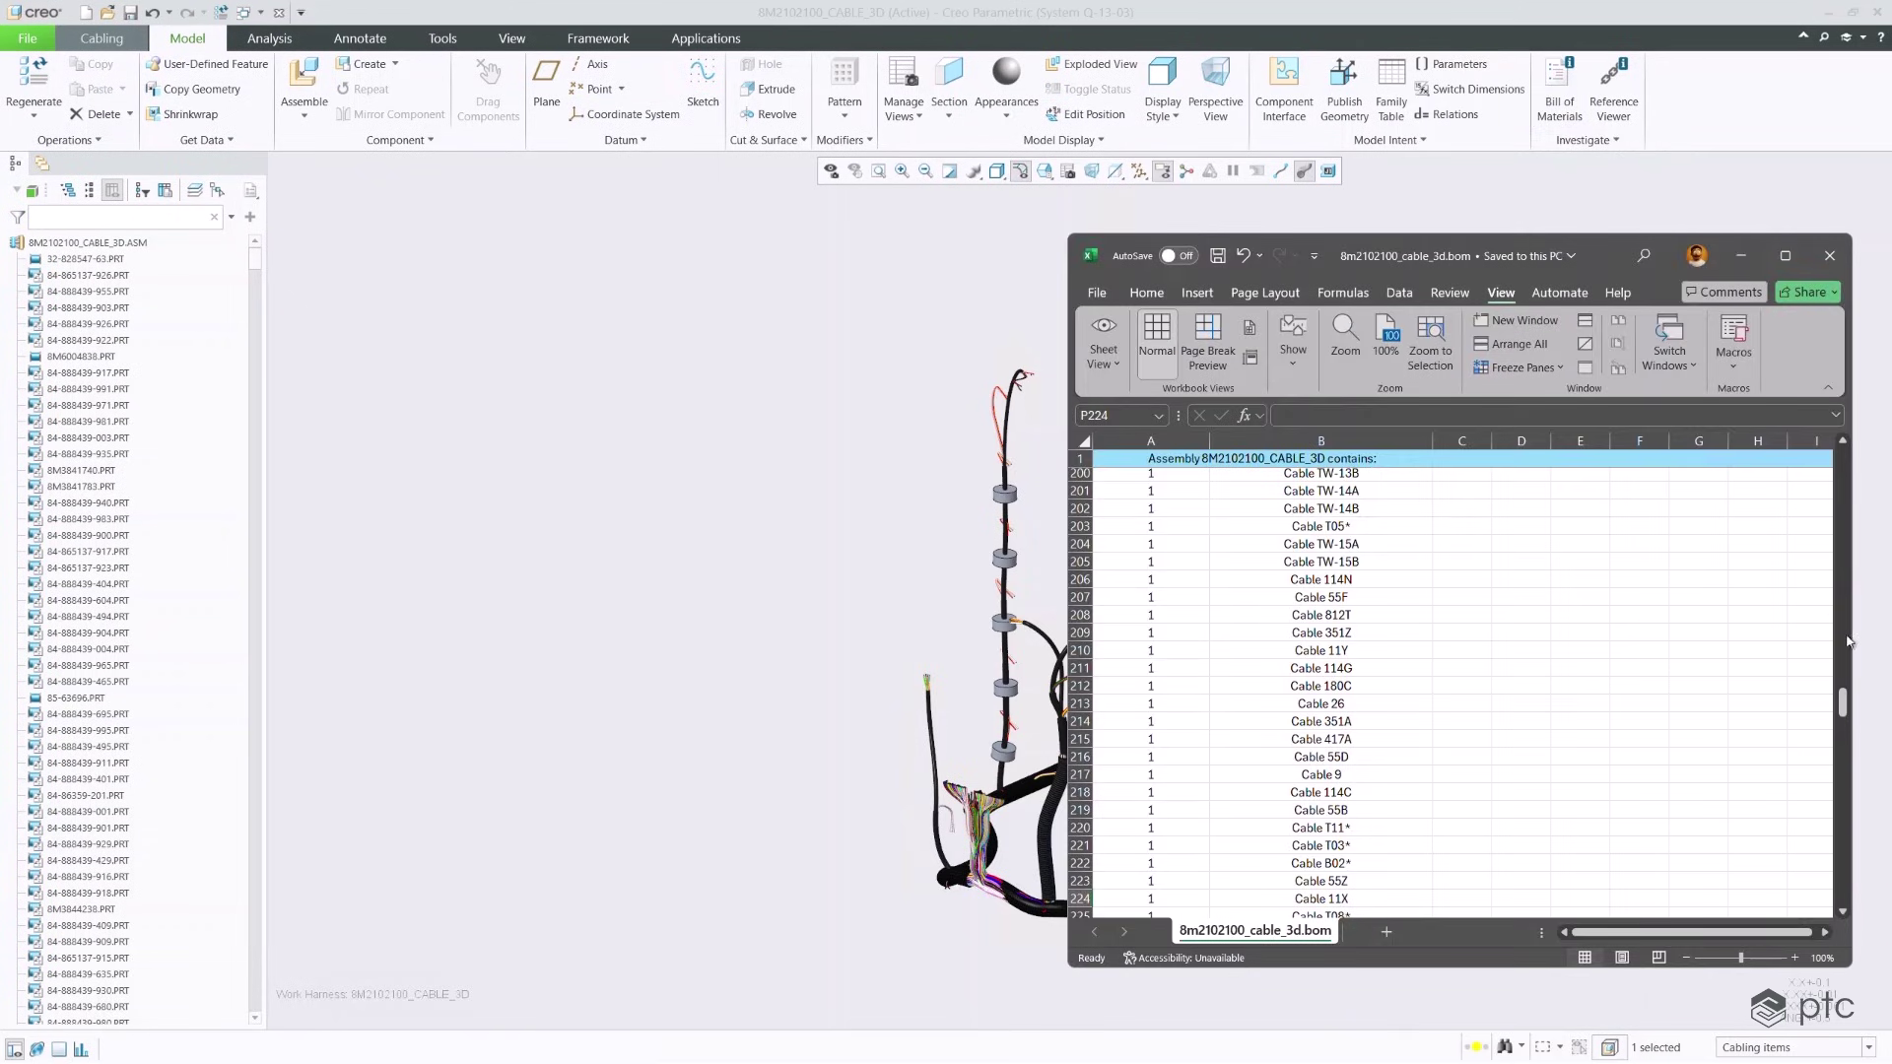
left_click_drag(1843, 702, 1841, 766)
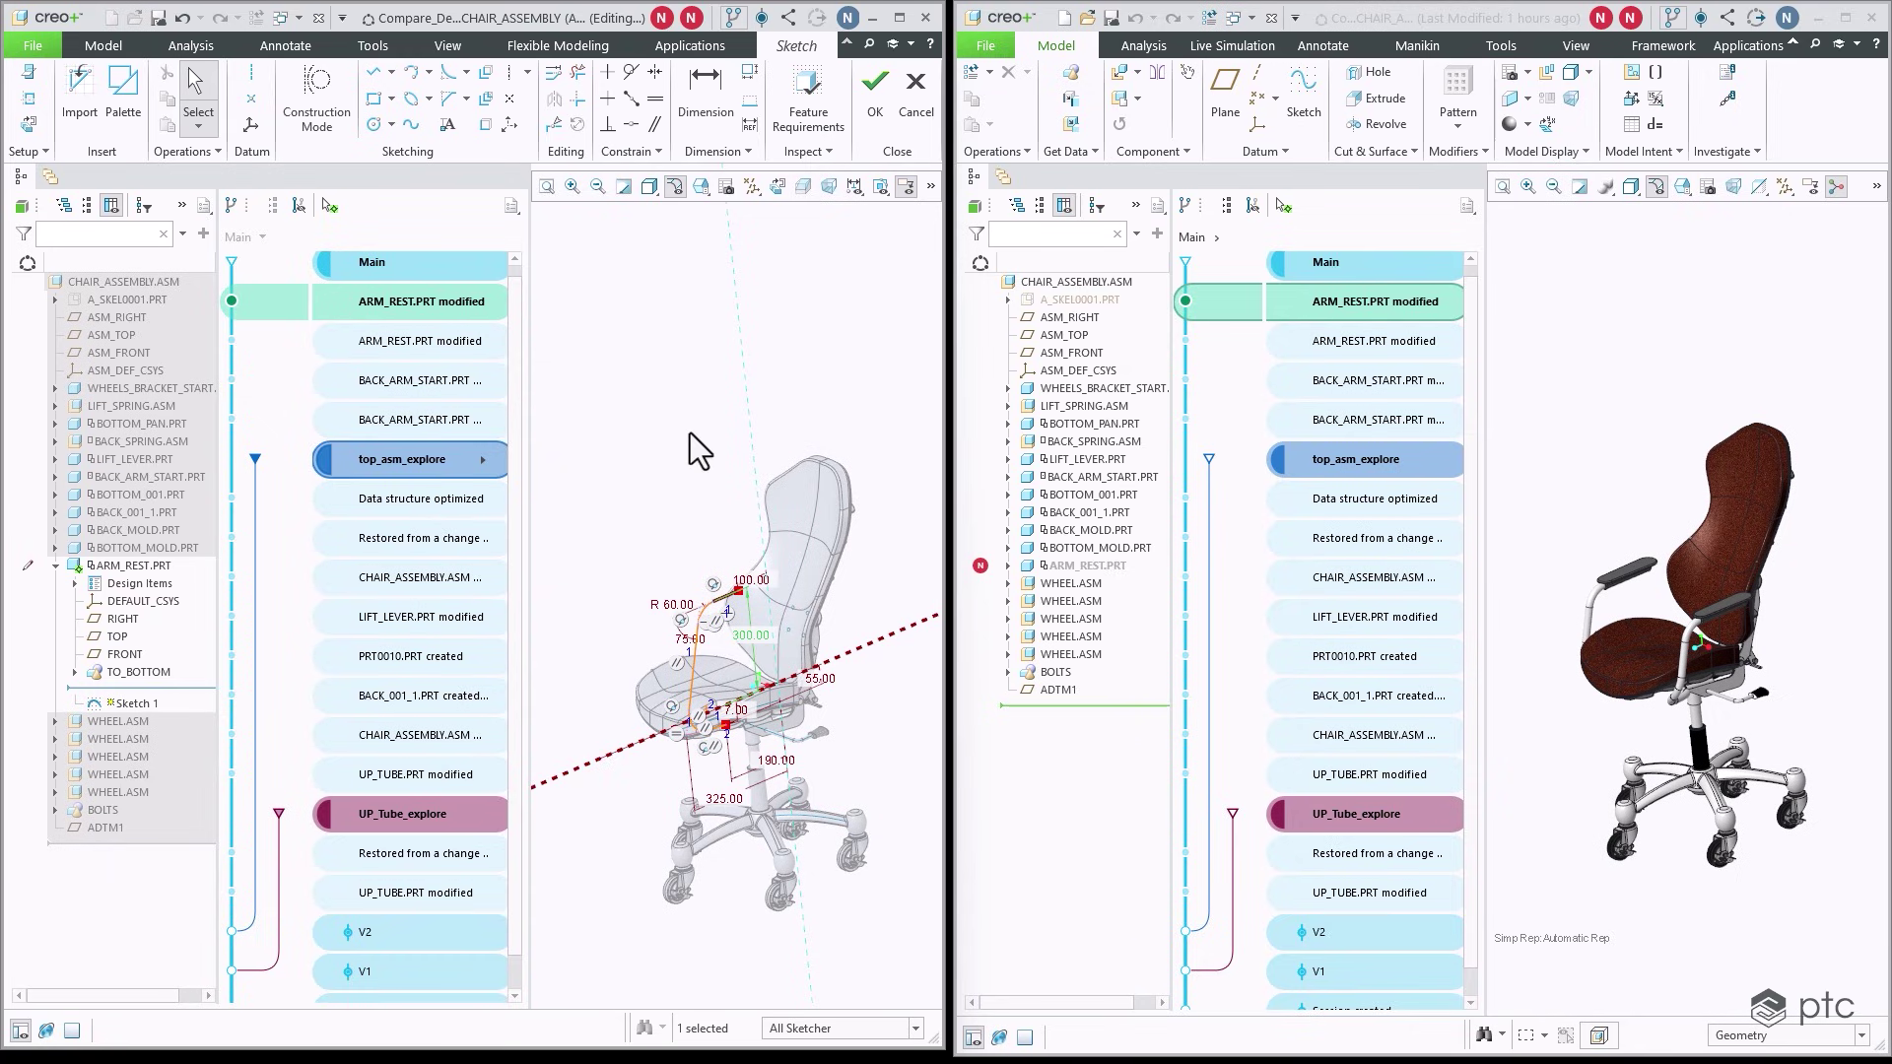
Step: Finish the arm rest sketch with its 300.00 dimension and scroll the Creo+ config details
left_click(872, 116)
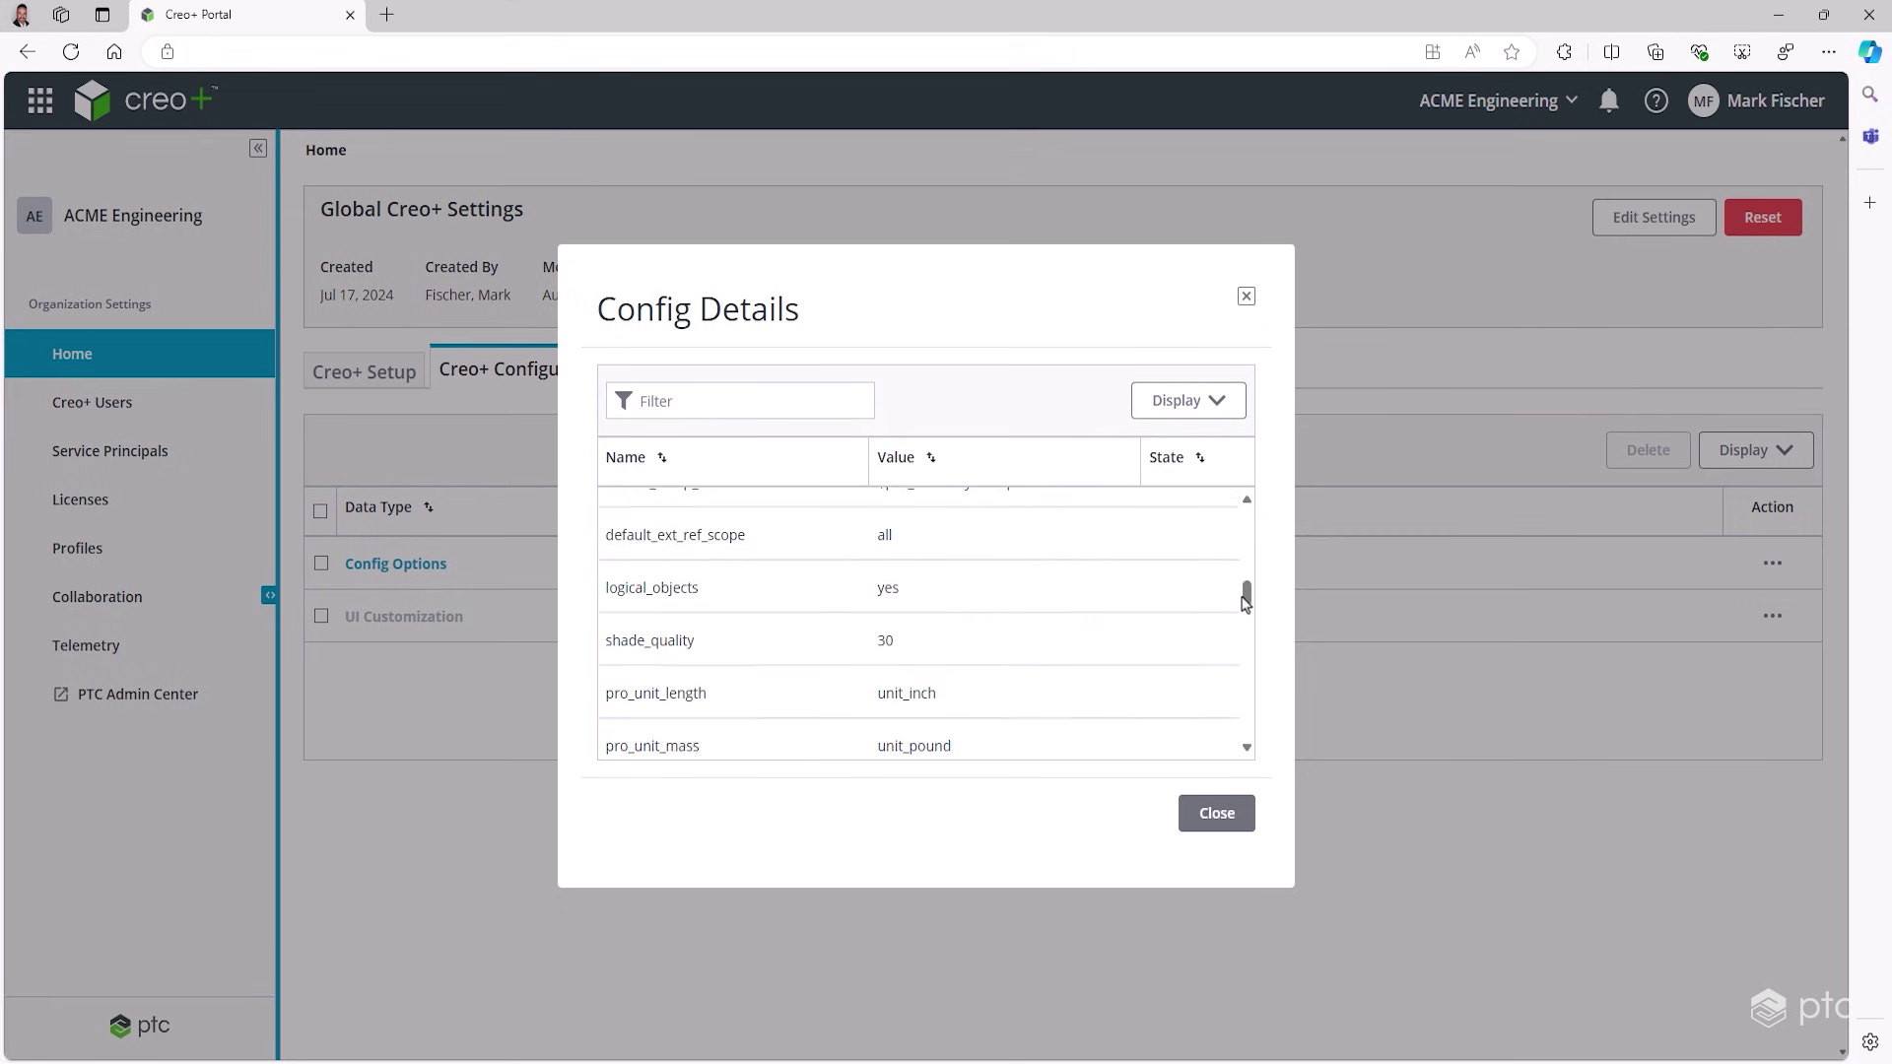
scroll(1245, 603, "down", 8)
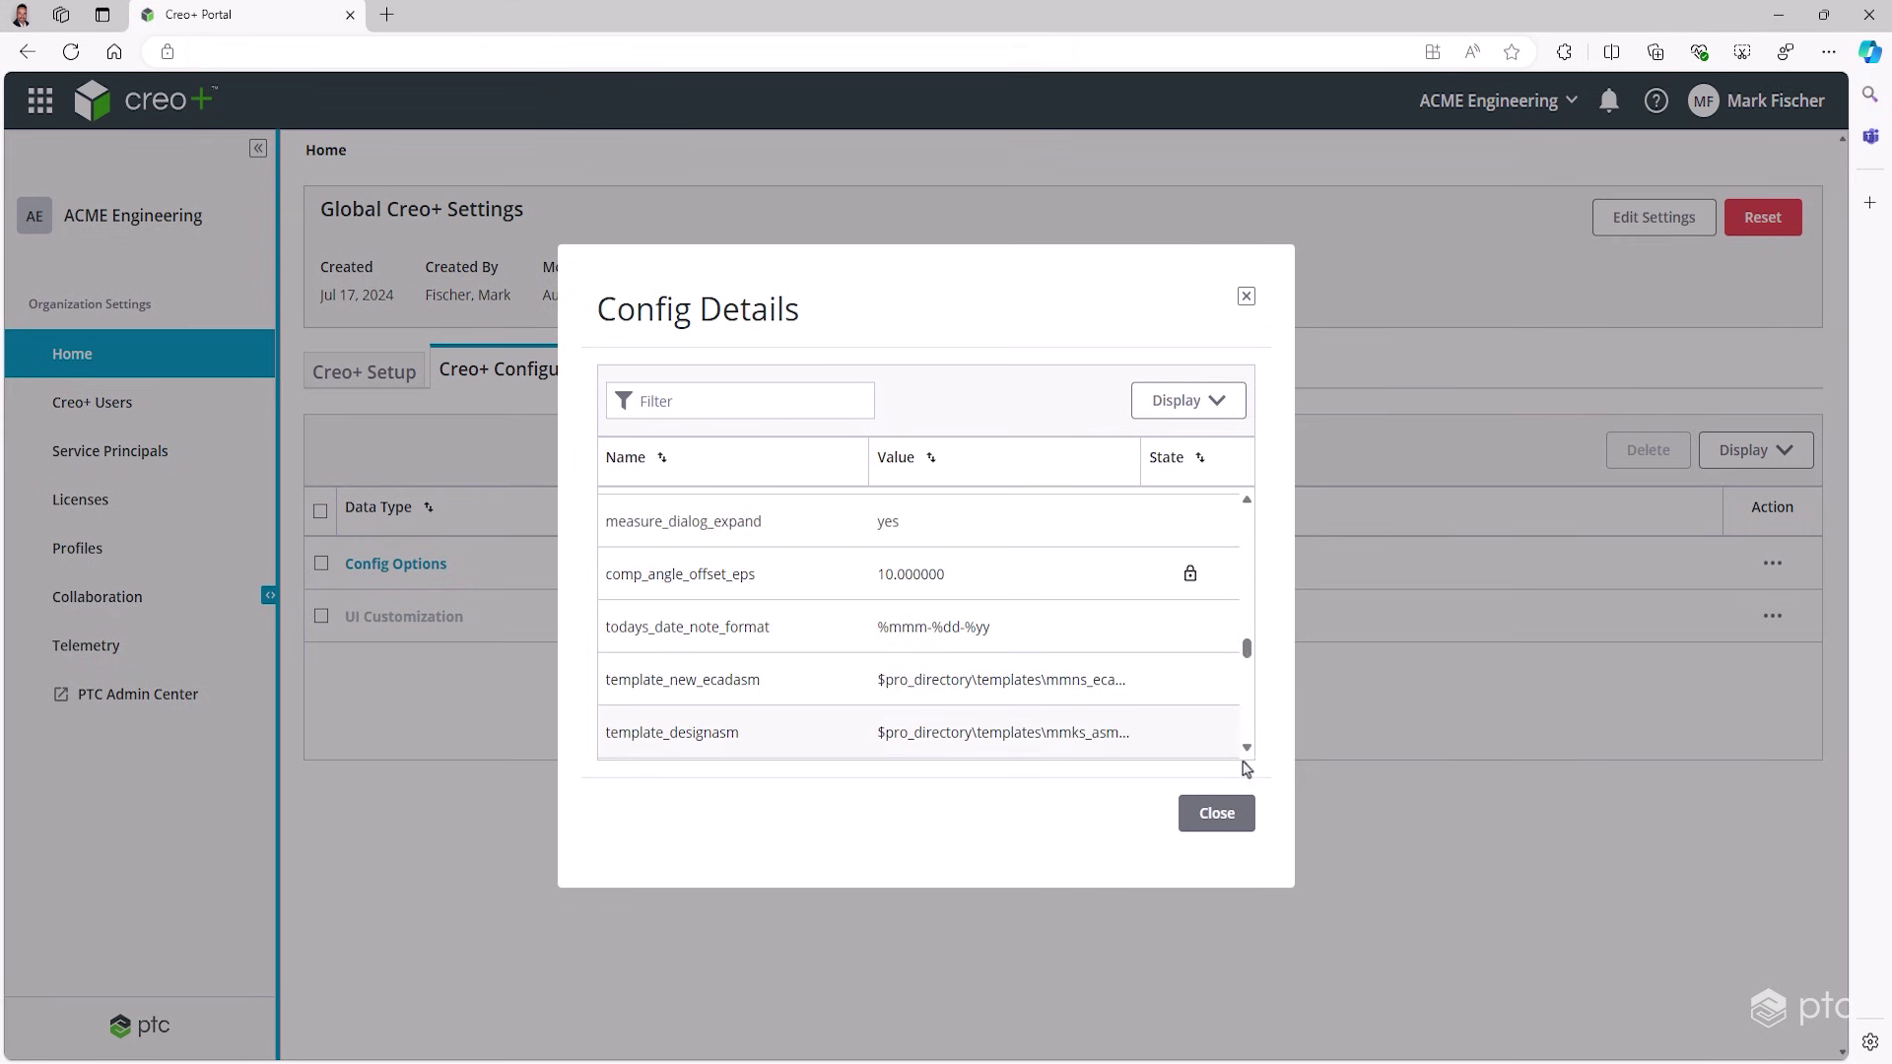
Step: Close the Config Details list for Global Creo+ Settings
left_click(1223, 818)
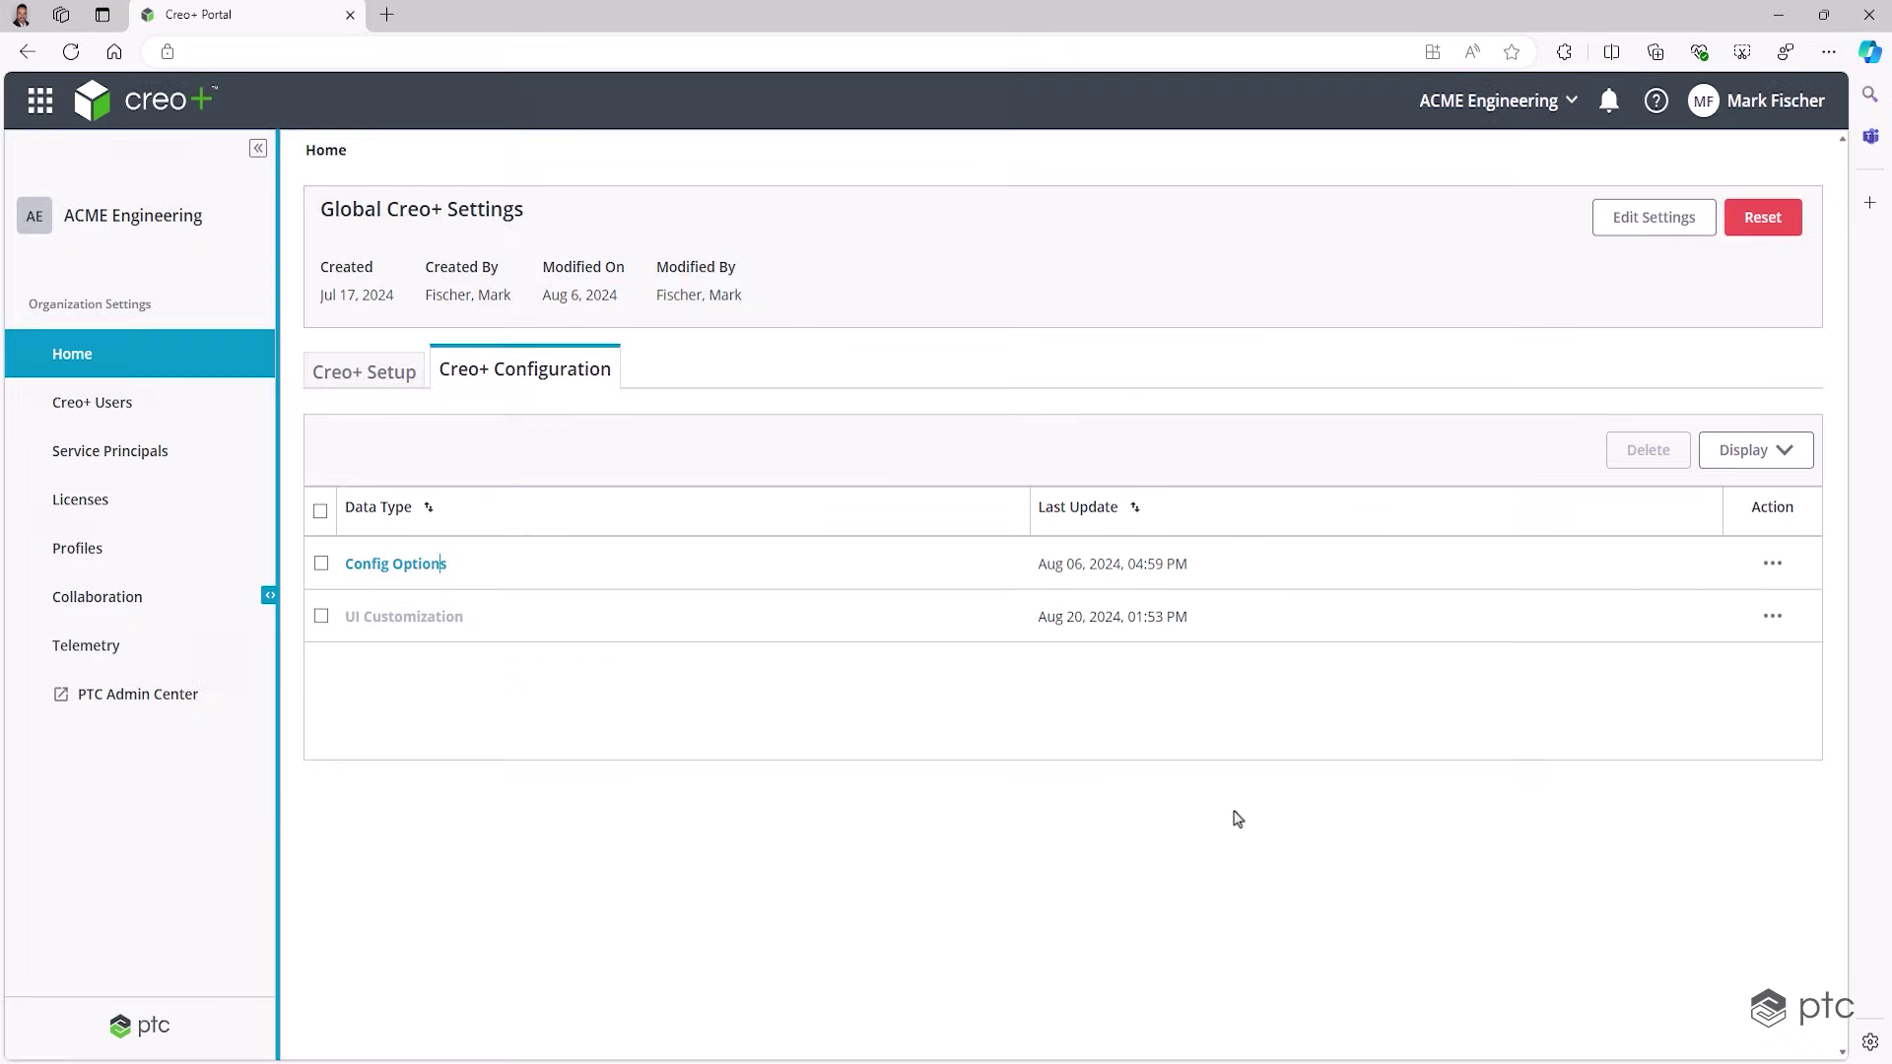